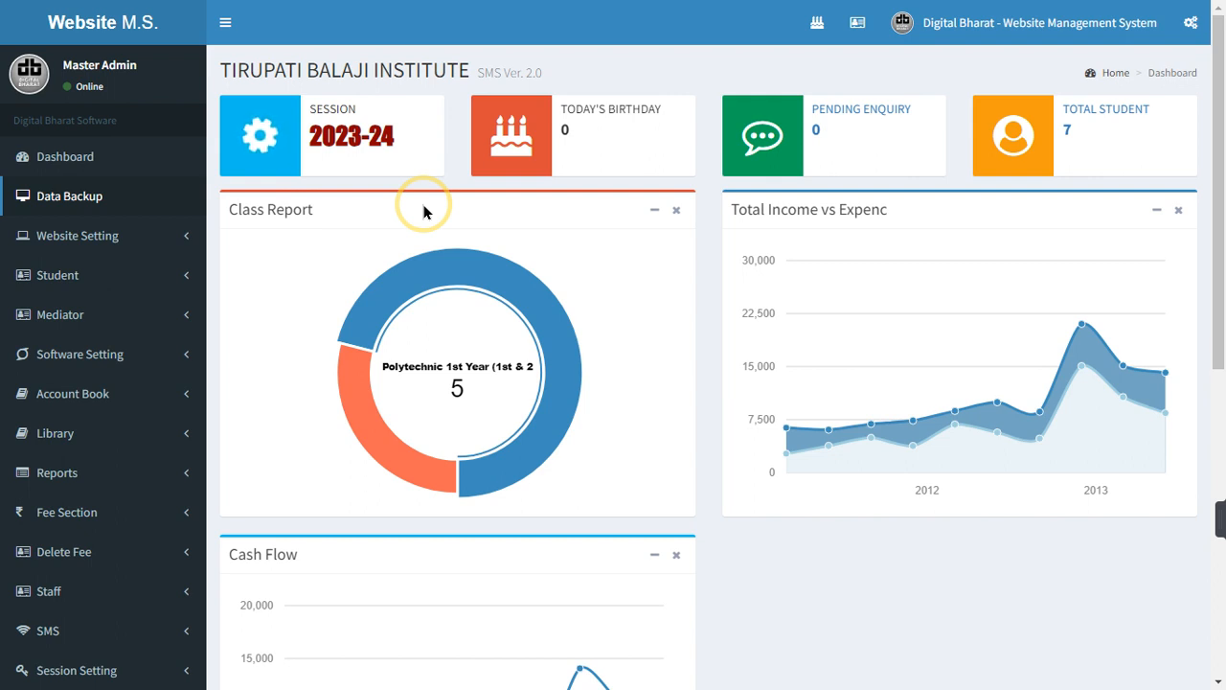
Exit the browser's full-screen view of the Tirupati Balaji Institute dashboard
{"action": "key", "text": "F11"}
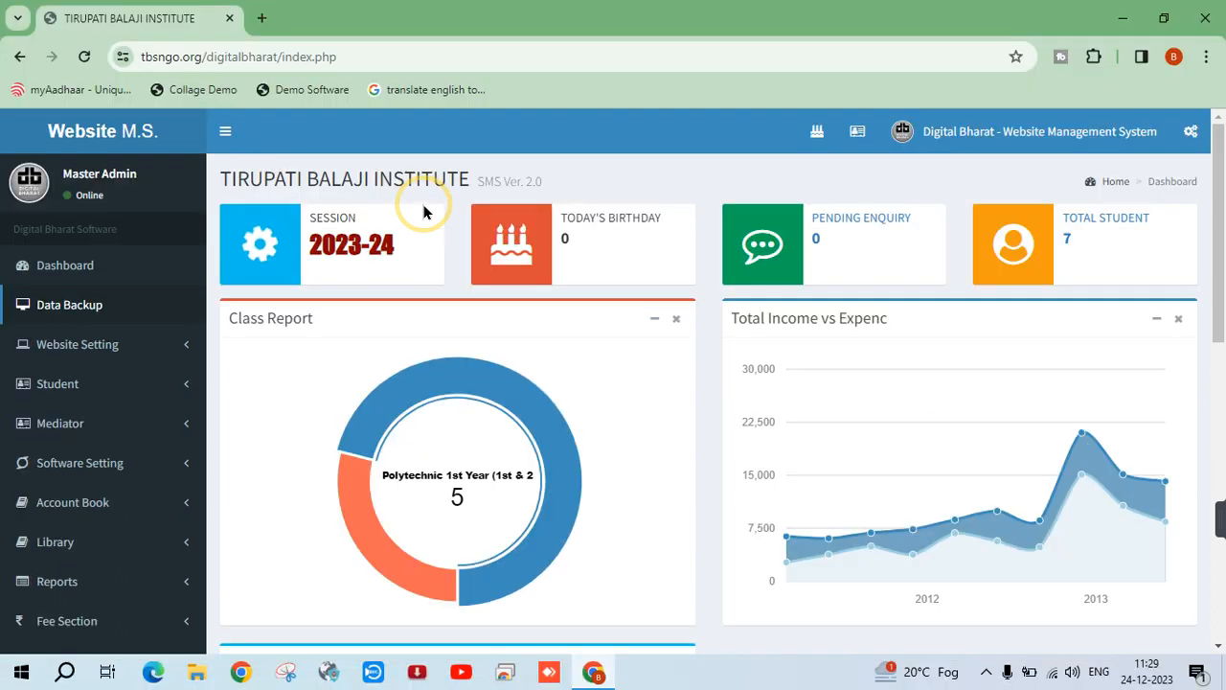
Load tbsngo.org/digitalbharat in a new Chrome tab to show the institute dashboard
{"action": "left_click", "coordinate": [260, 18]}
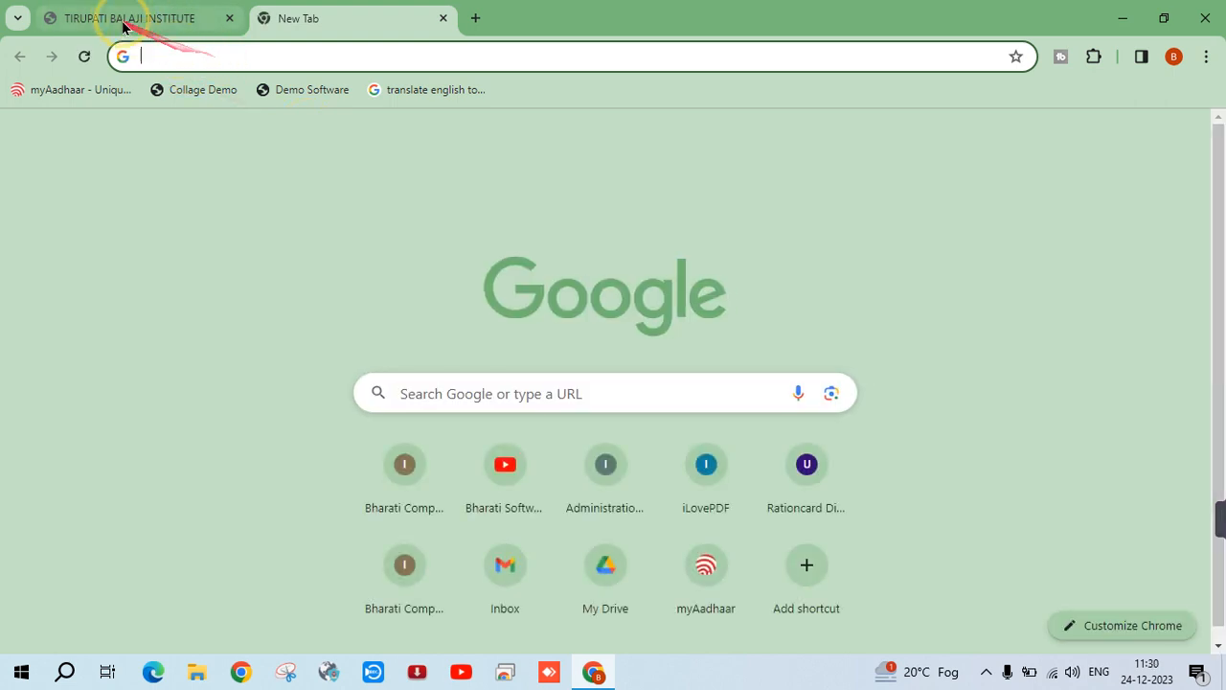
{"action": "left_click", "coordinate": [131, 13]}
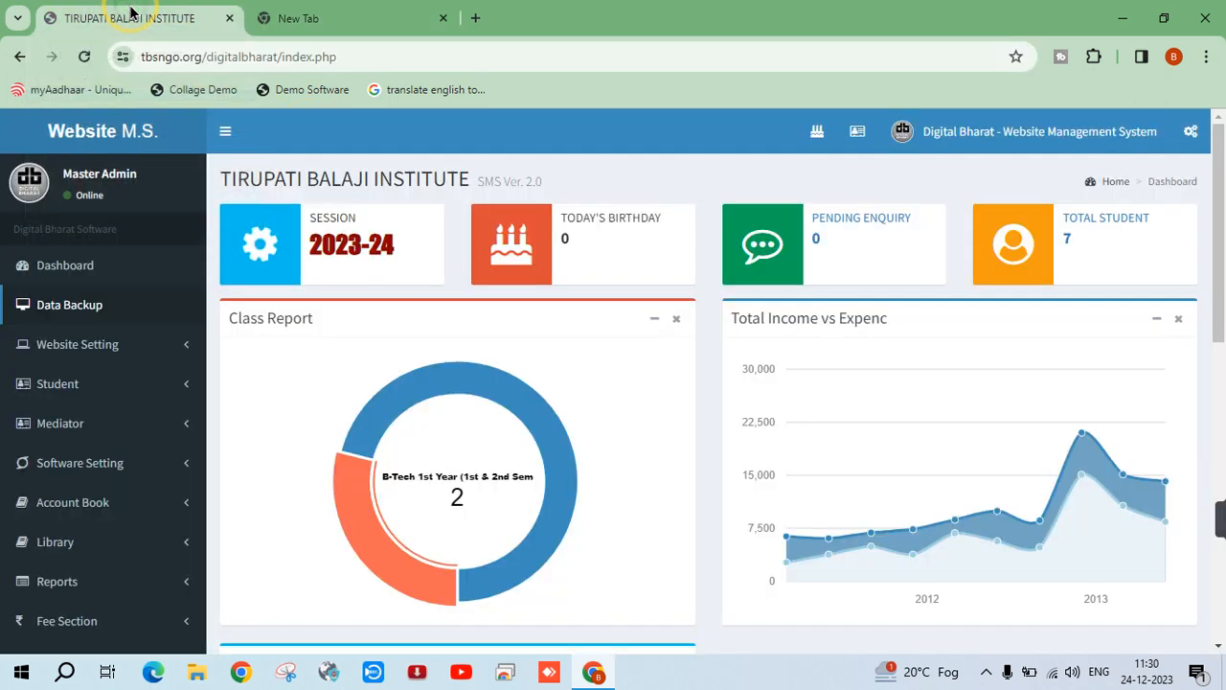
{"action": "left_click", "coordinate": [326, 17]}
{"action": "left_click", "coordinate": [163, 49]}
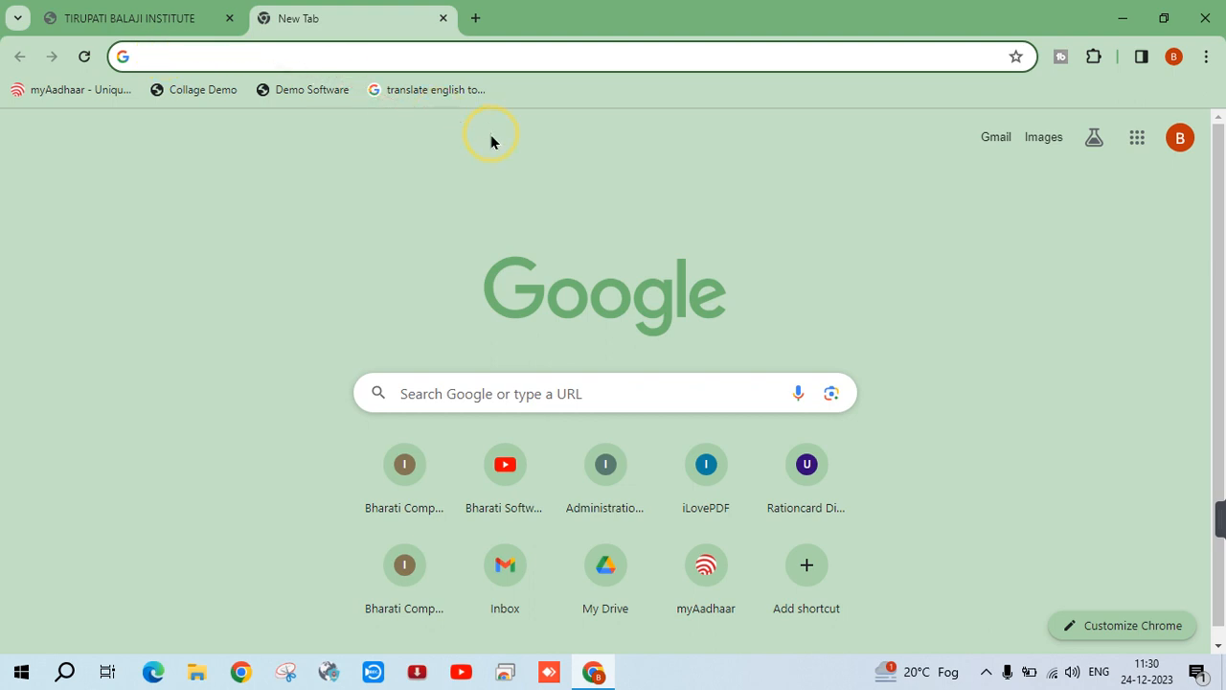
{"action": "type", "text": "t"}
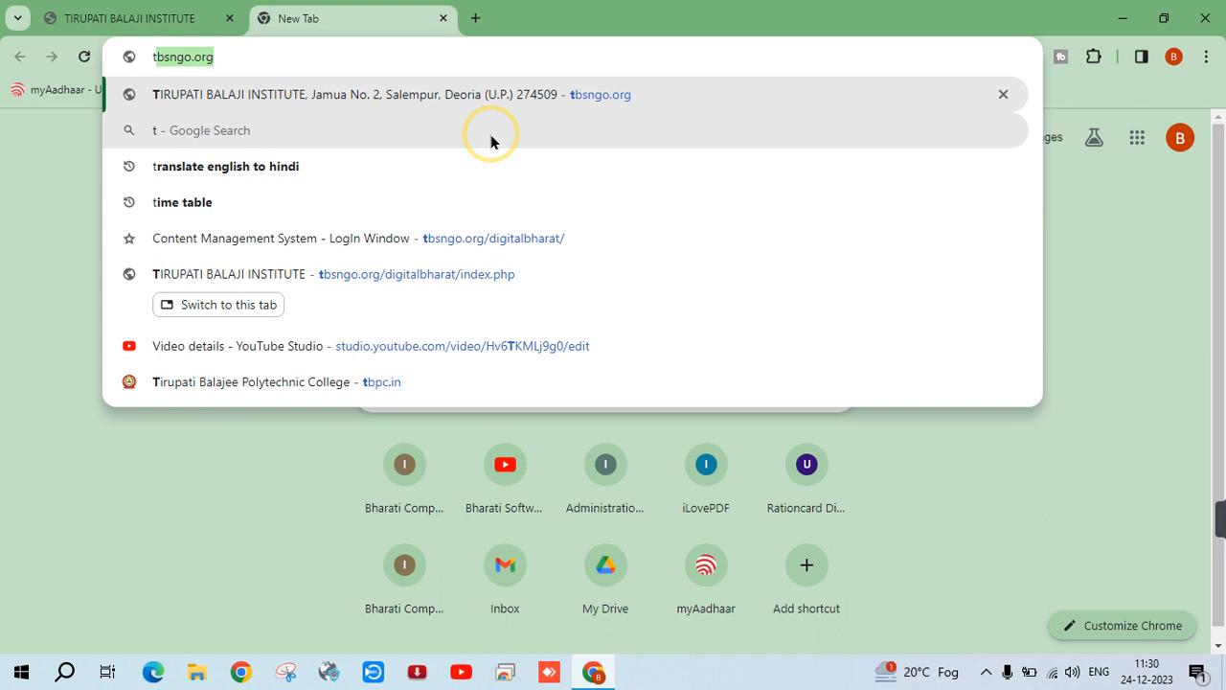
{"action": "type", "text": "b"}
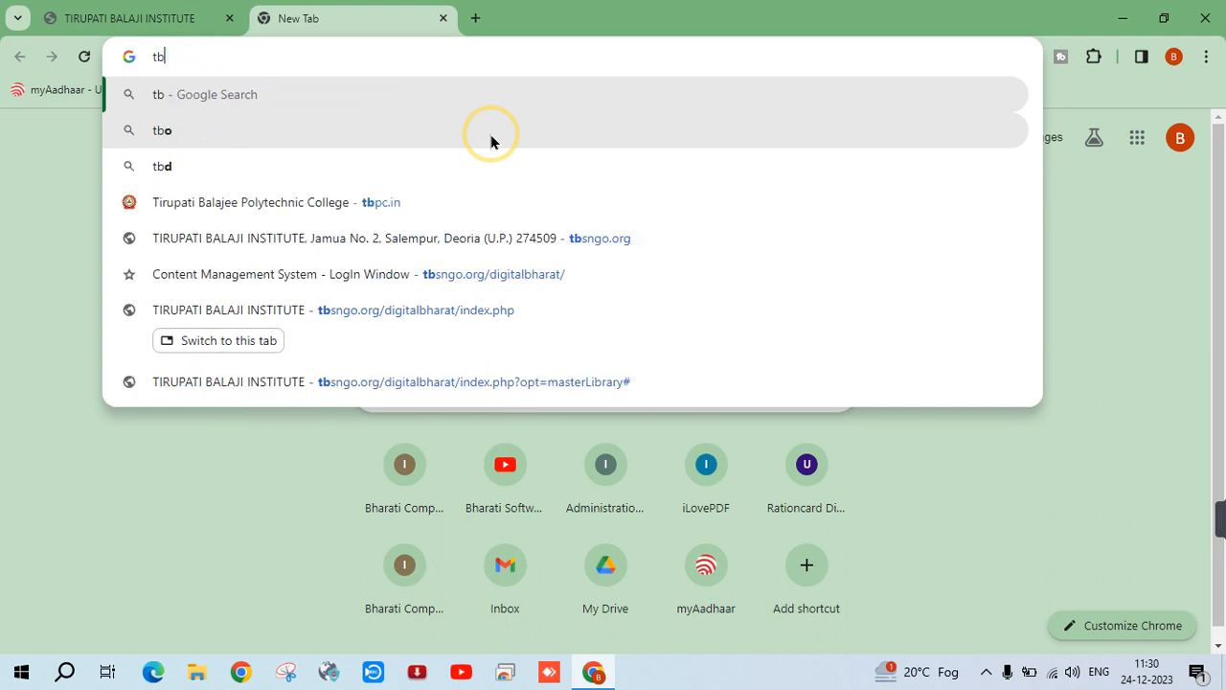
{"action": "key", "text": "BackSpace"}
{"action": "key", "text": "BackSpace"}
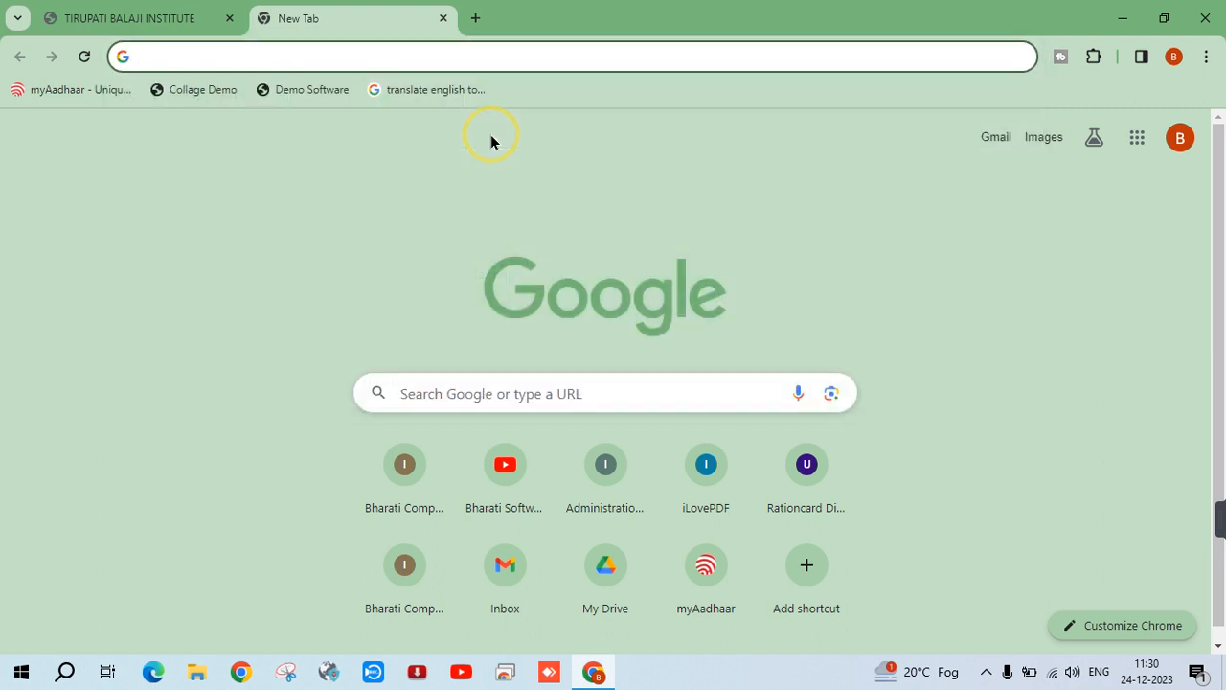
{"action": "type", "text": "t"}
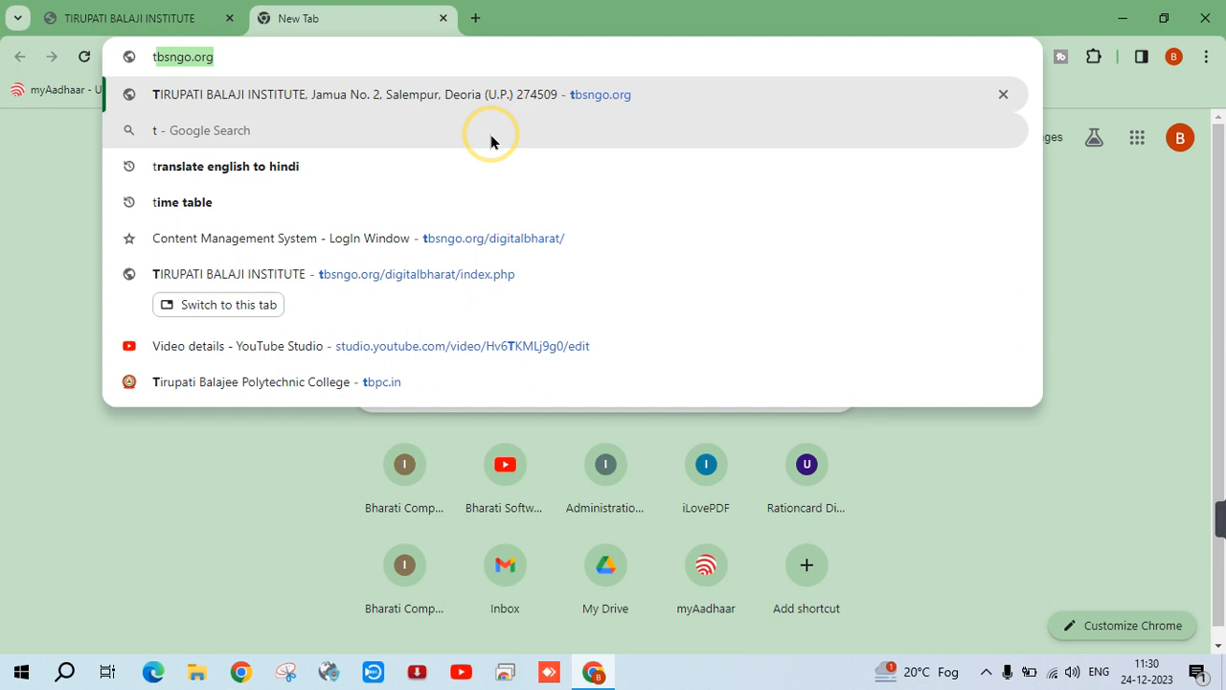
{"action": "type", "text": "bs"}
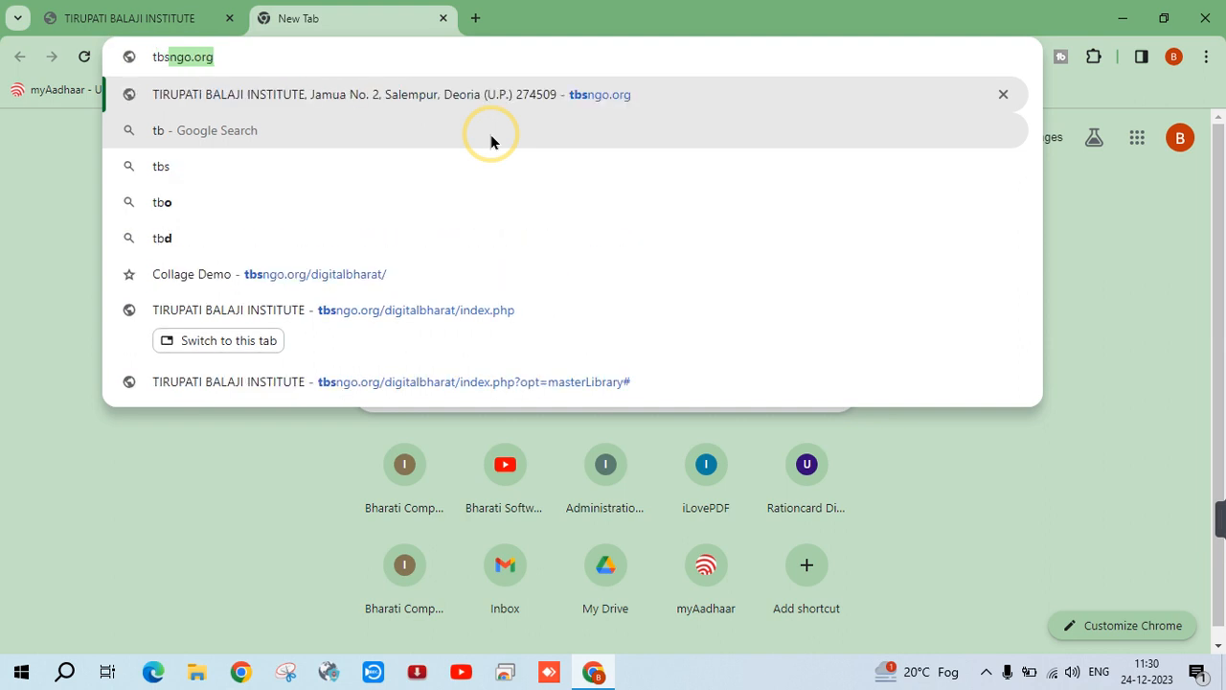
{"action": "type", "text": "ngo"}
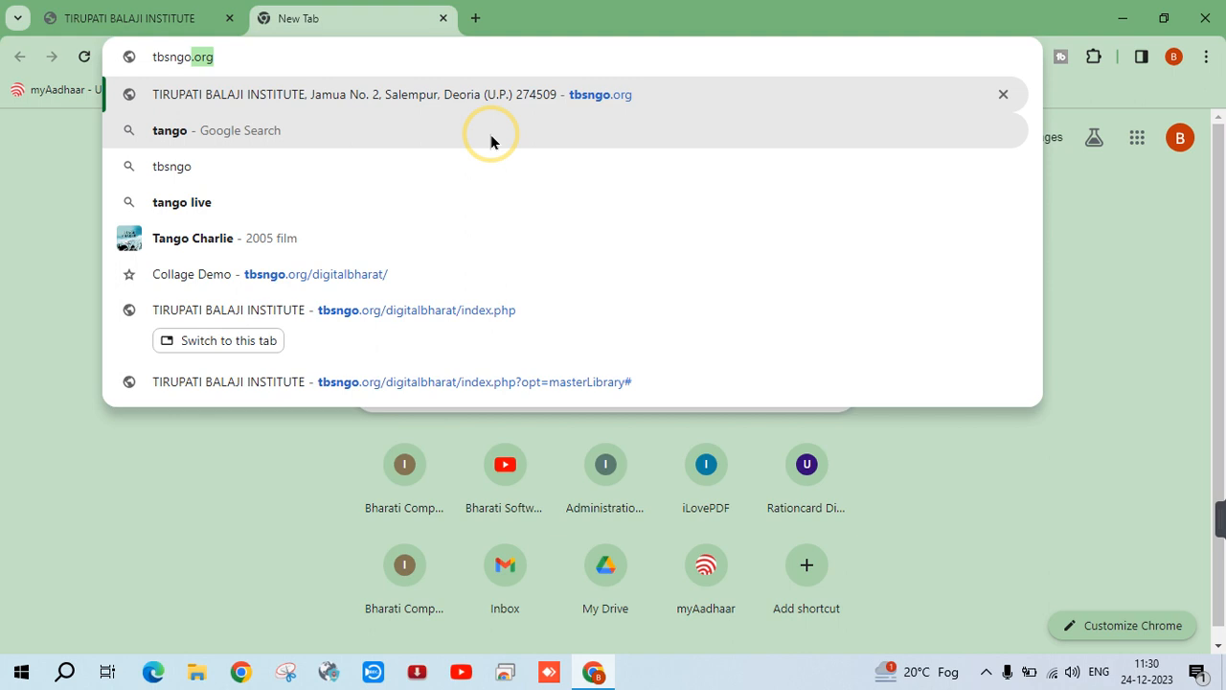
{"action": "type", "text": ".org"}
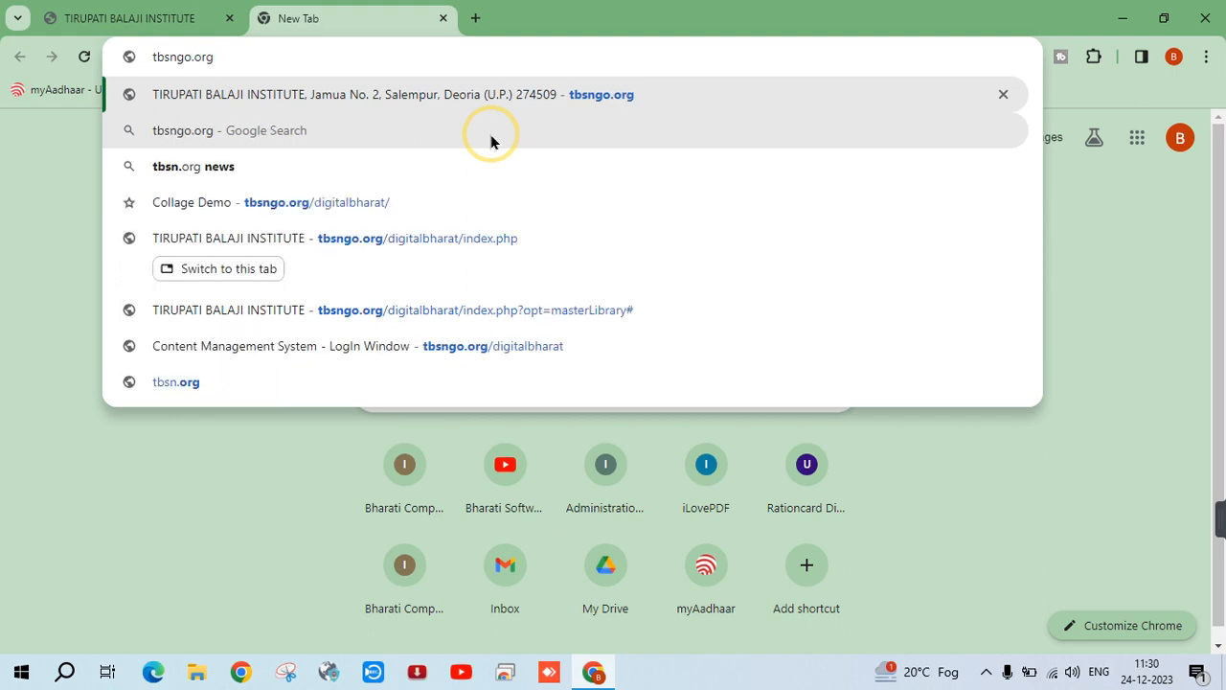
{"action": "type", "text": "/"}
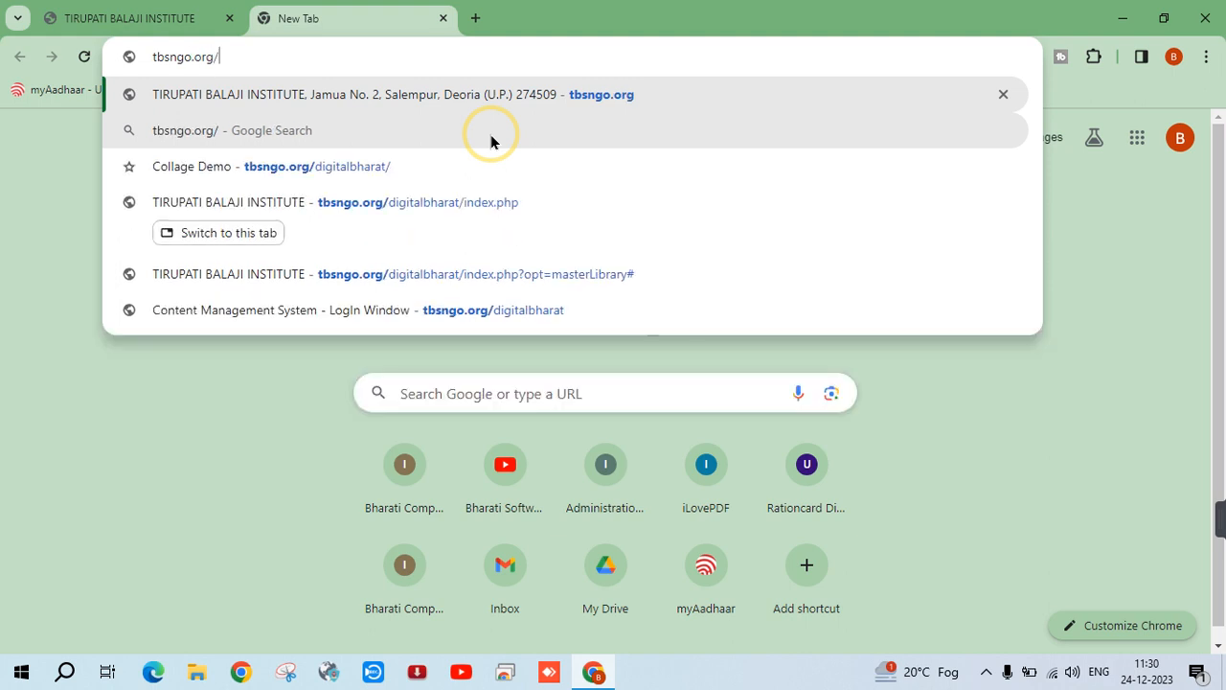
{"action": "type", "text": "d"}
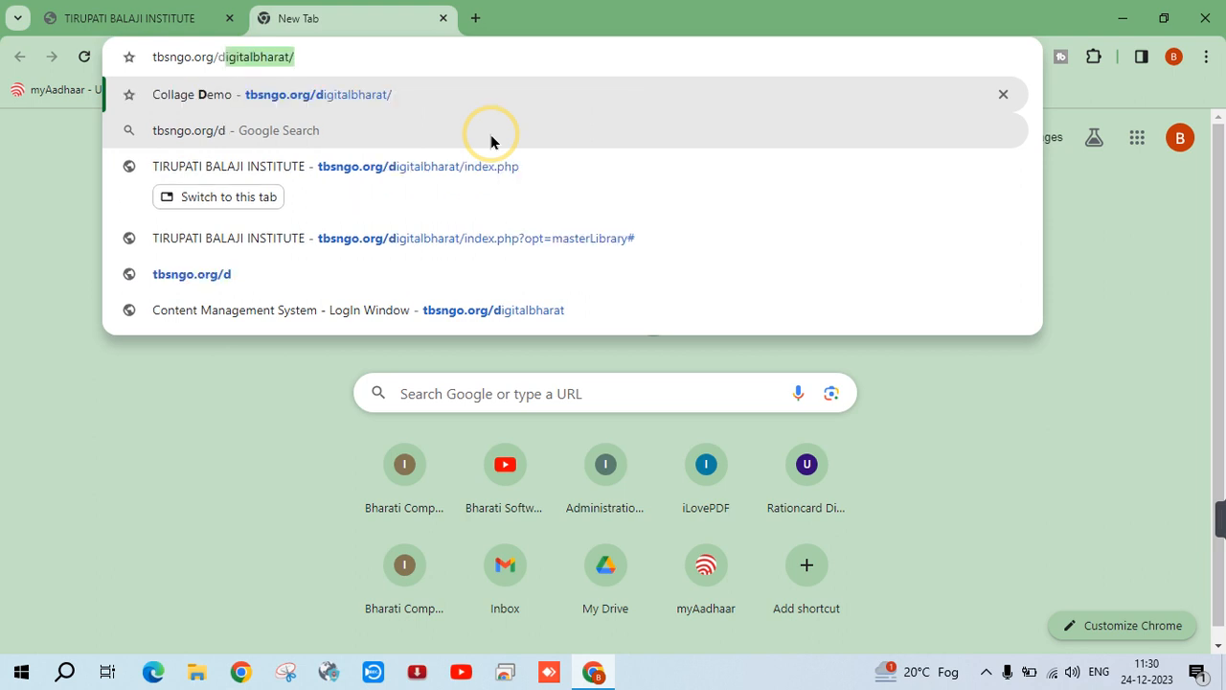
{"action": "type", "text": "igit"}
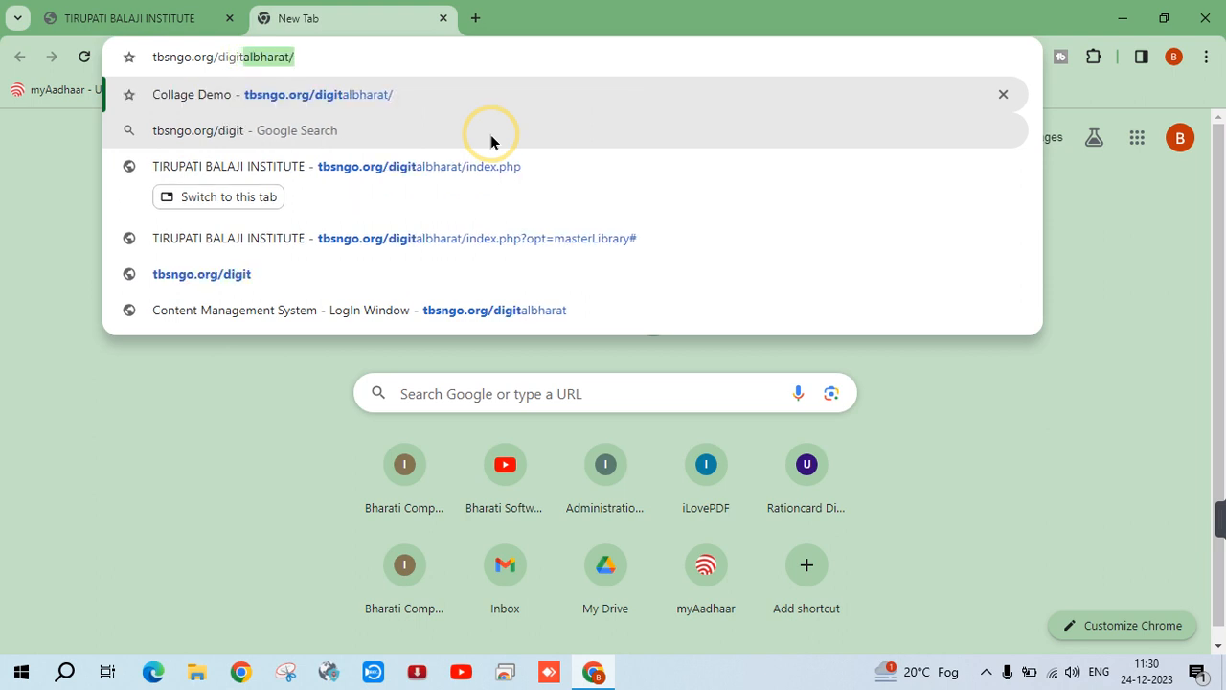
{"action": "type", "text": "albh"}
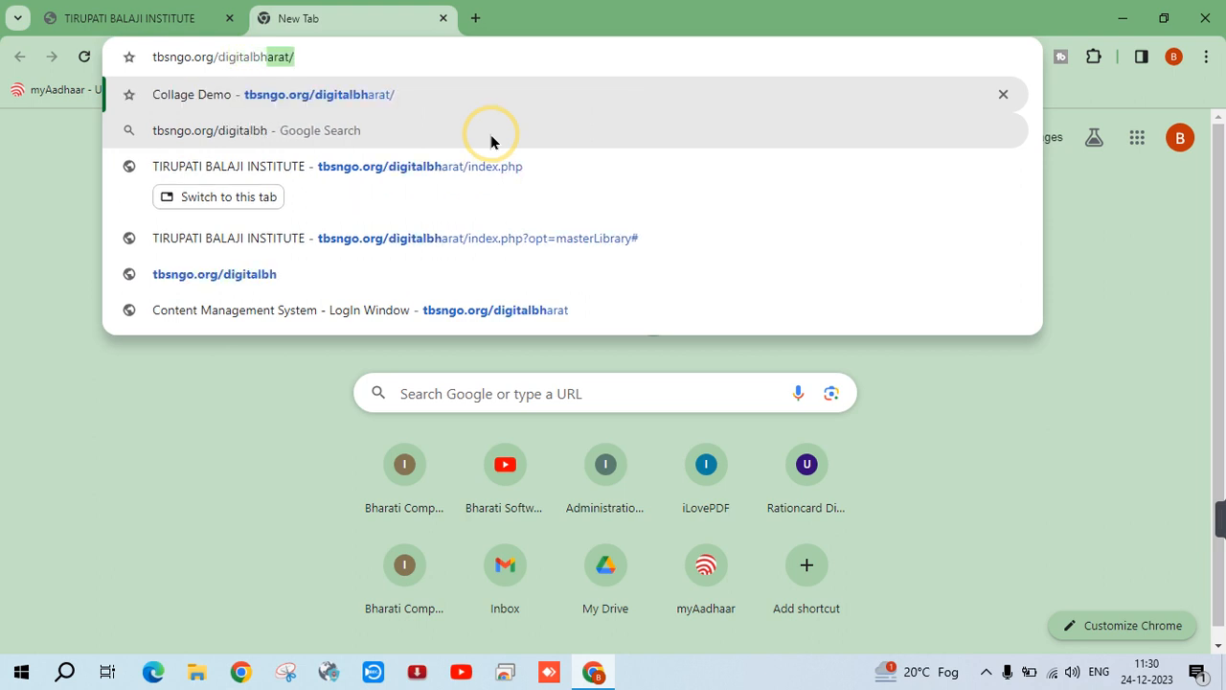
{"action": "type", "text": "arat"}
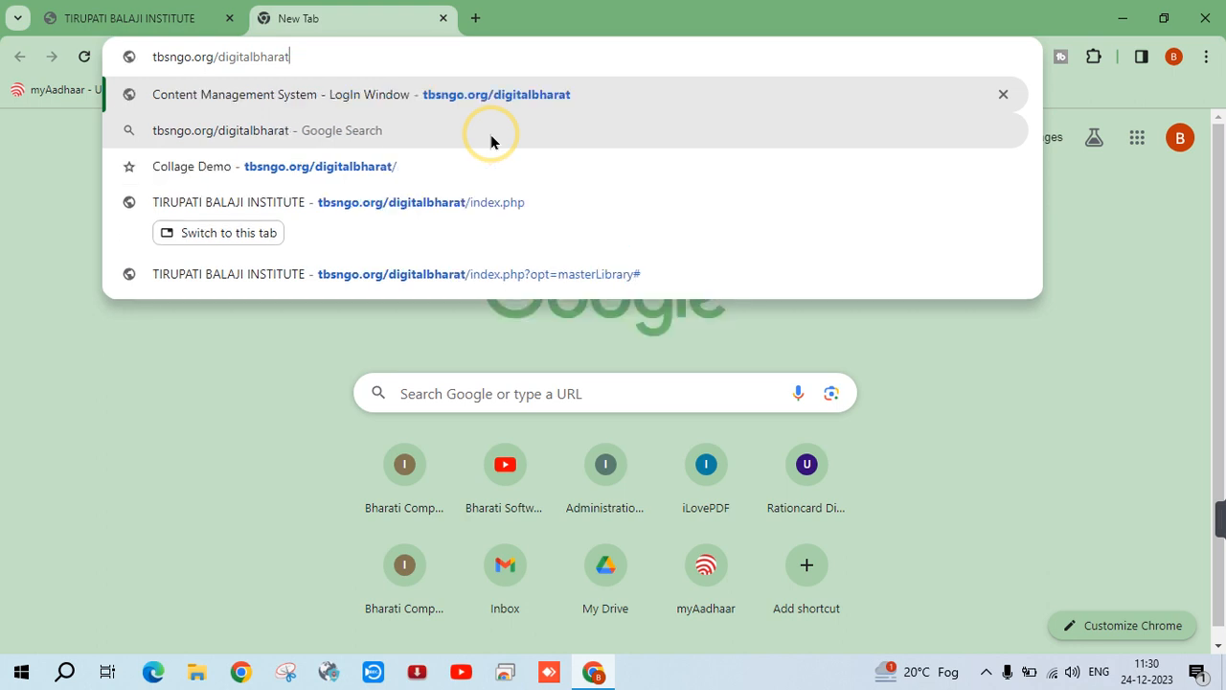
{"action": "key", "text": "Return"}
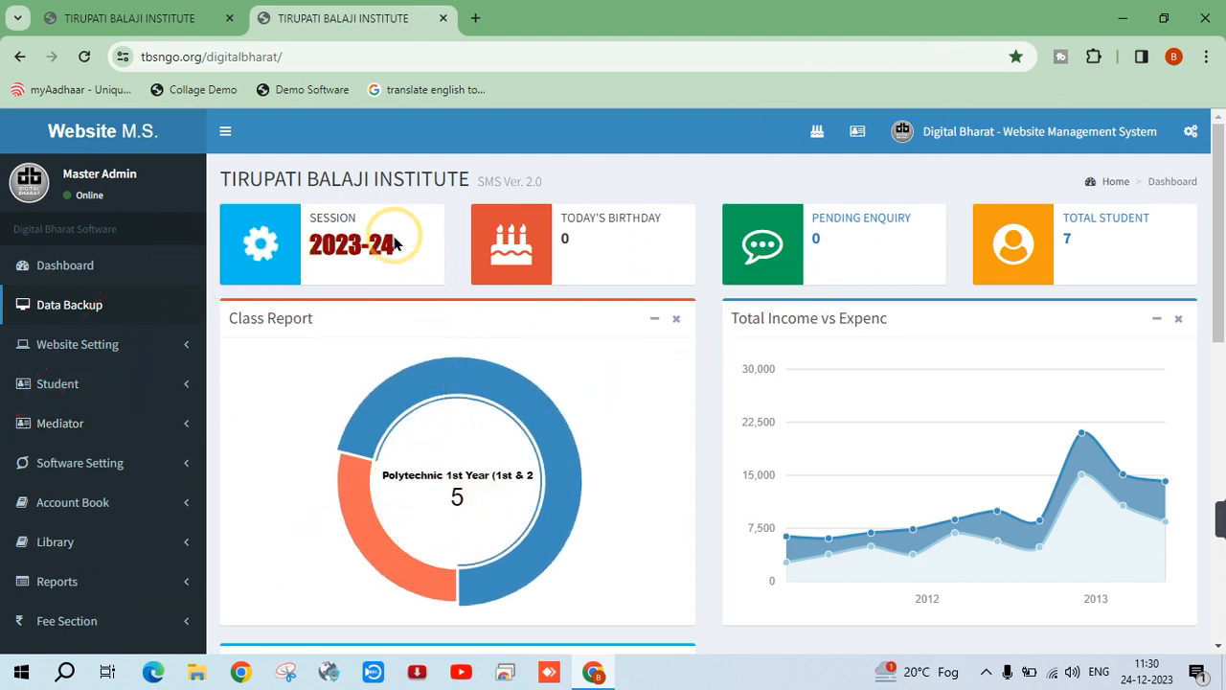
Bookmark the dashboard as Collage Demo and drag that bookmark onto the desktop
{"action": "key", "text": "ctrl+d"}
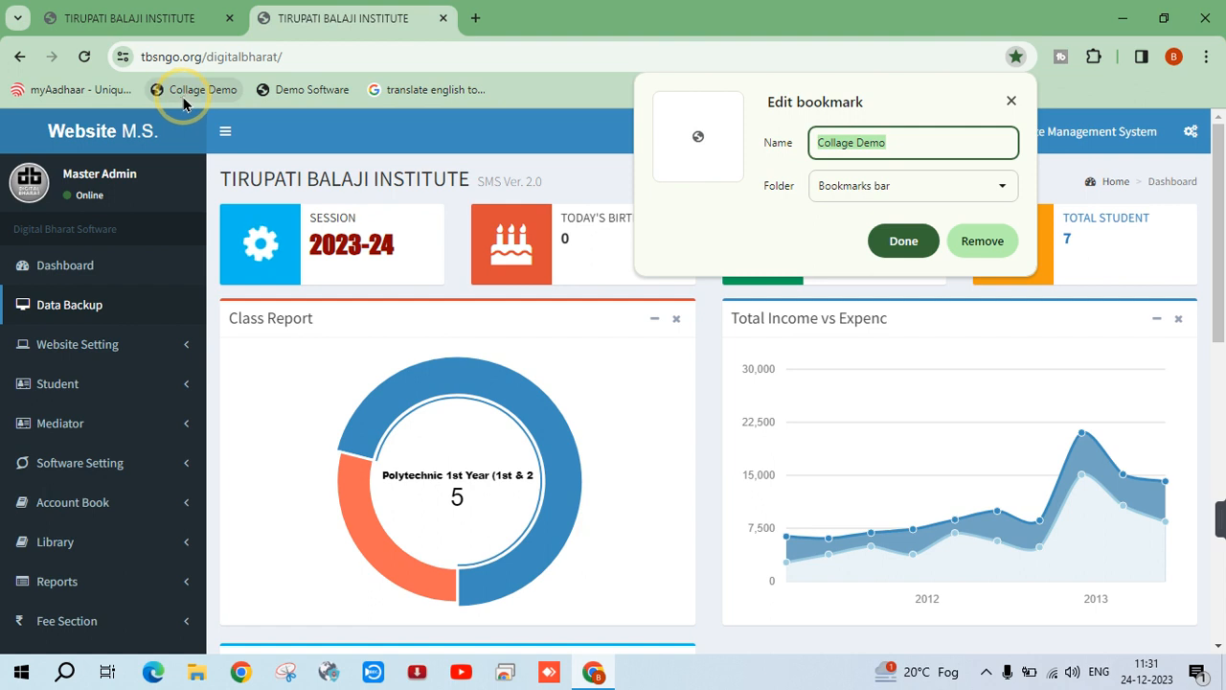
{"action": "left_click", "coordinate": [904, 241]}
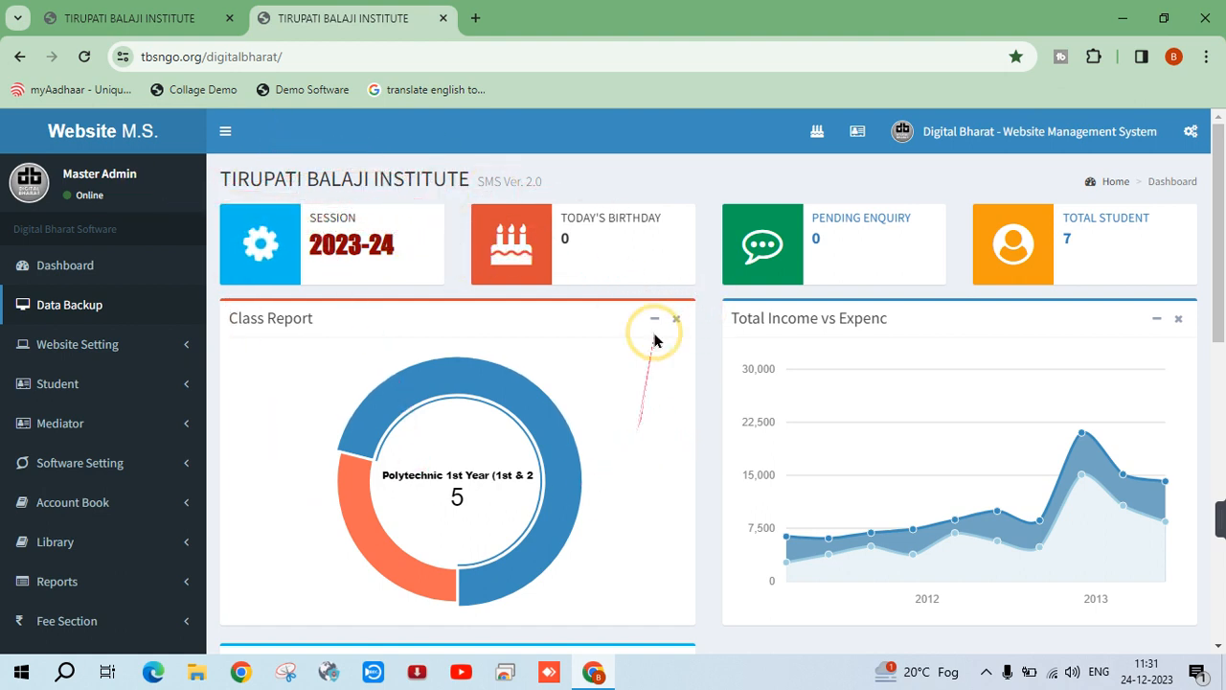
{"action": "left_click", "coordinate": [189, 89]}
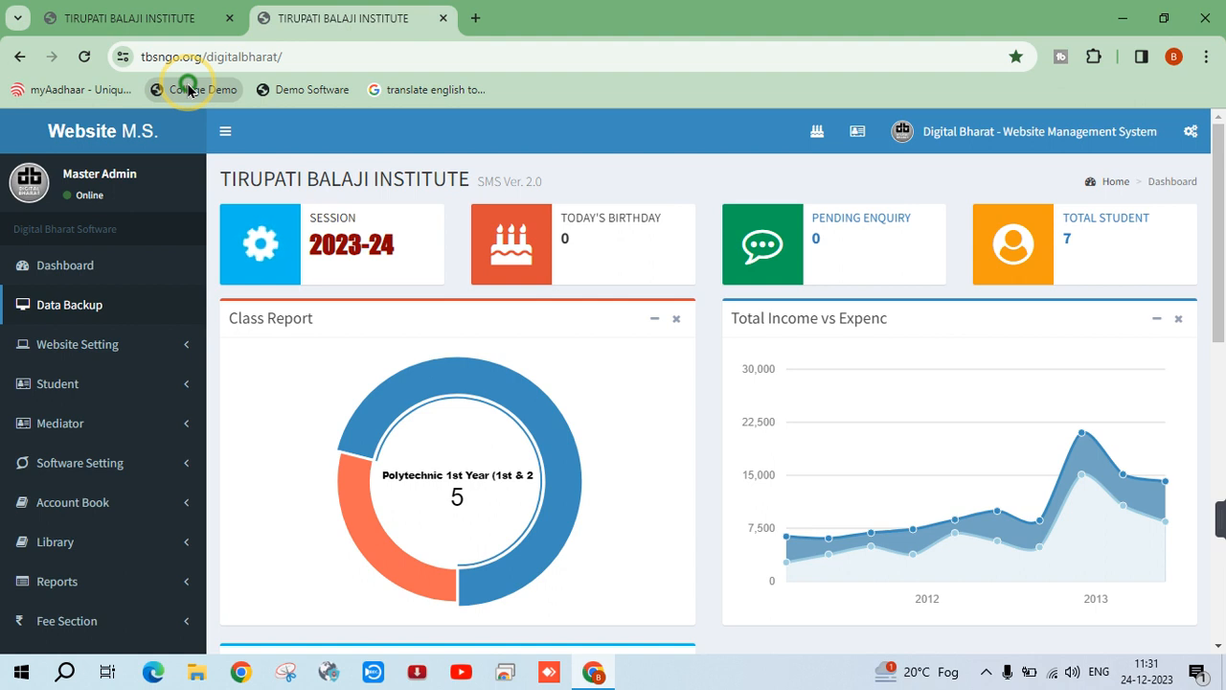
{"action": "left_click_drag", "start_coordinate": [189, 89], "coordinate": [532, 251]}
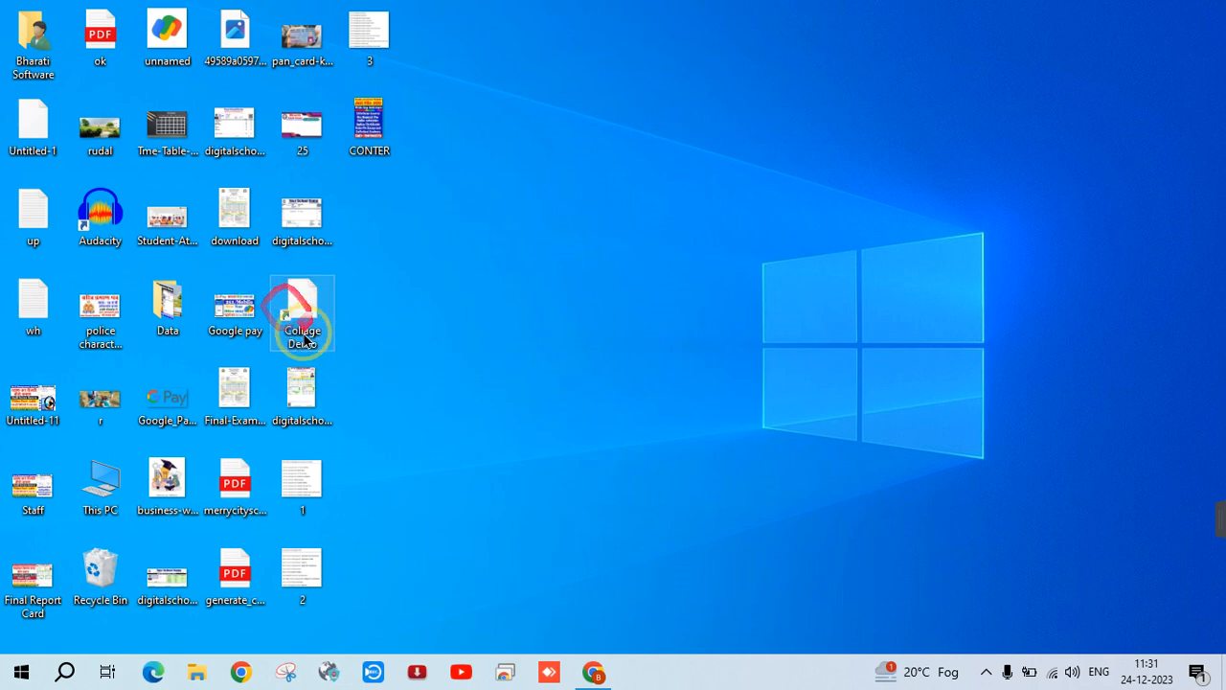
Refresh the desktop and launch the dashboard from the Collage Demo shortcut
{"action": "right_click", "coordinate": [447, 260]}
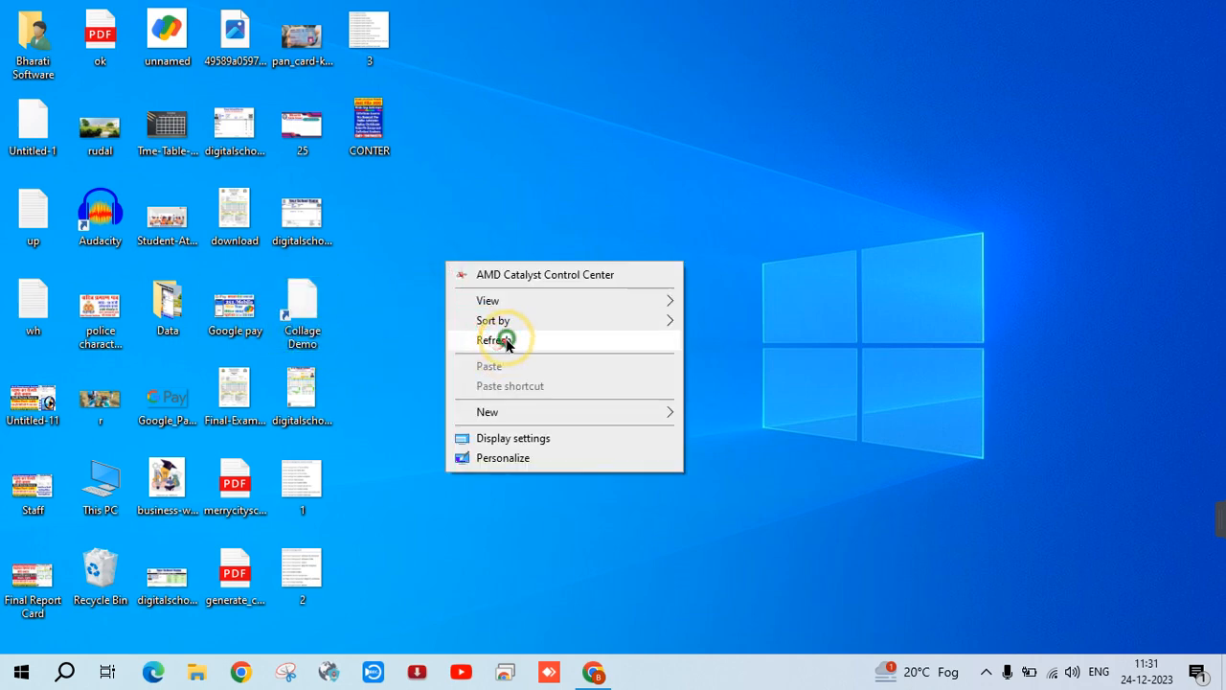
{"action": "left_click", "coordinate": [501, 339]}
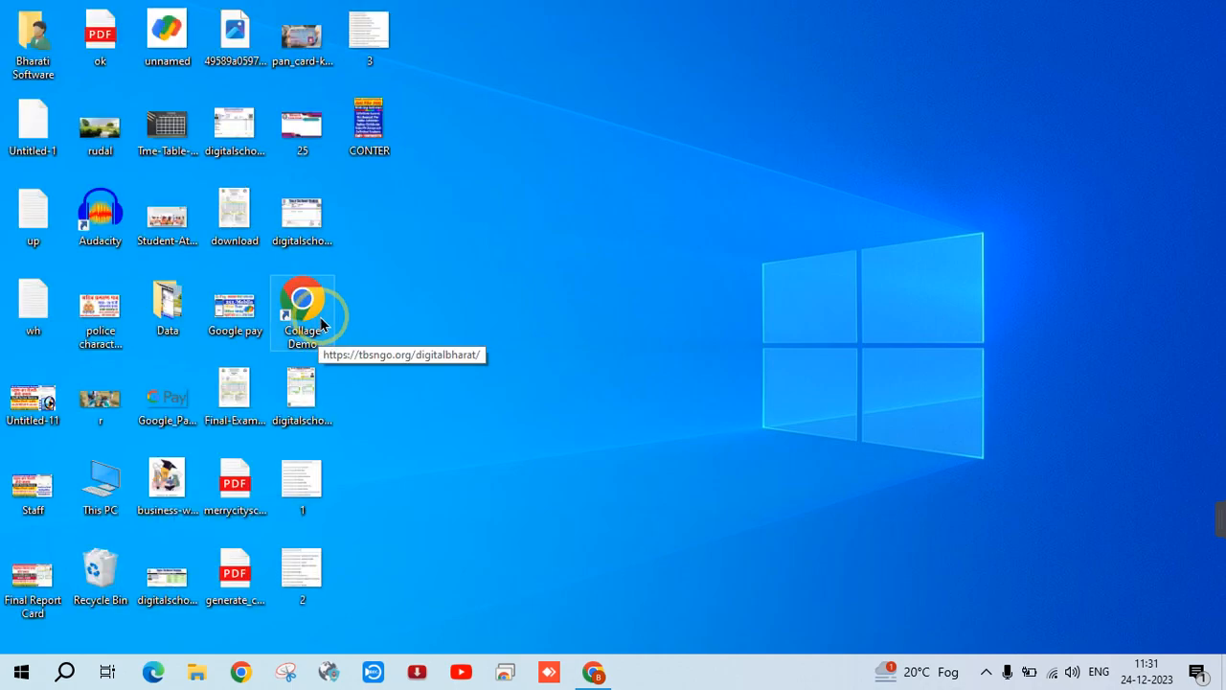
{"action": "double_click", "coordinate": [316, 316]}
{"action": "left_click", "coordinate": [591, 669]}
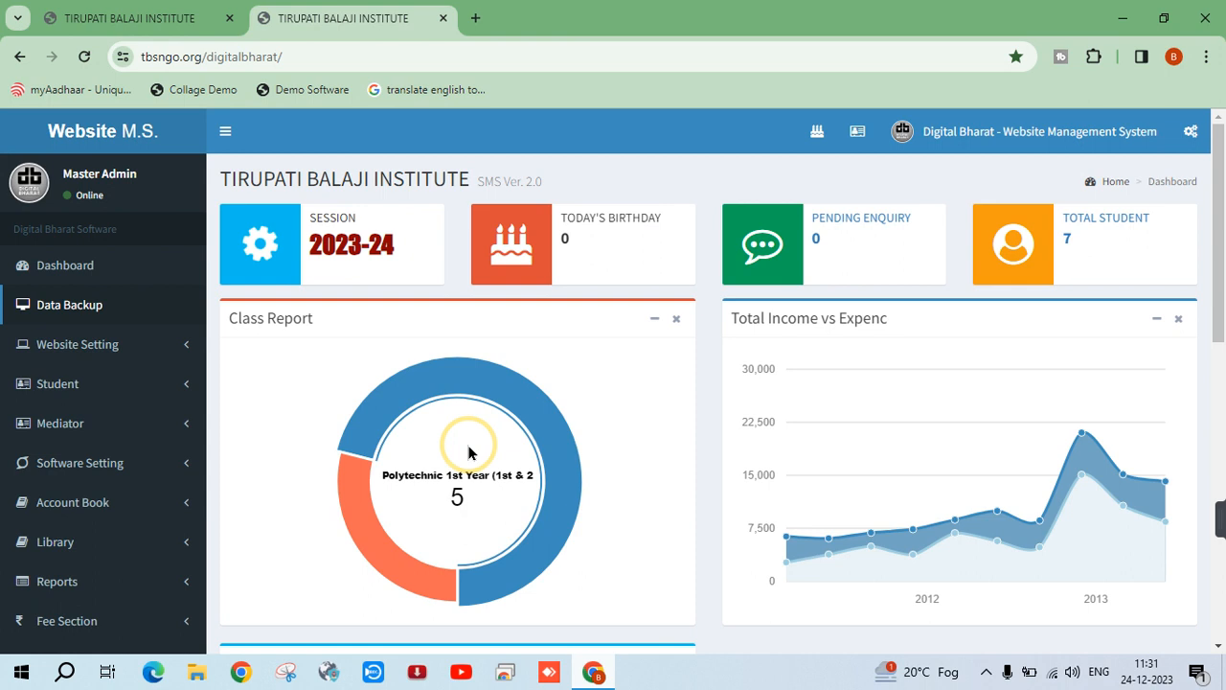
Sign out of the management system from the admin menu and close Chrome
{"action": "left_click", "coordinate": [1040, 131]}
{"action": "left_click", "coordinate": [1134, 337]}
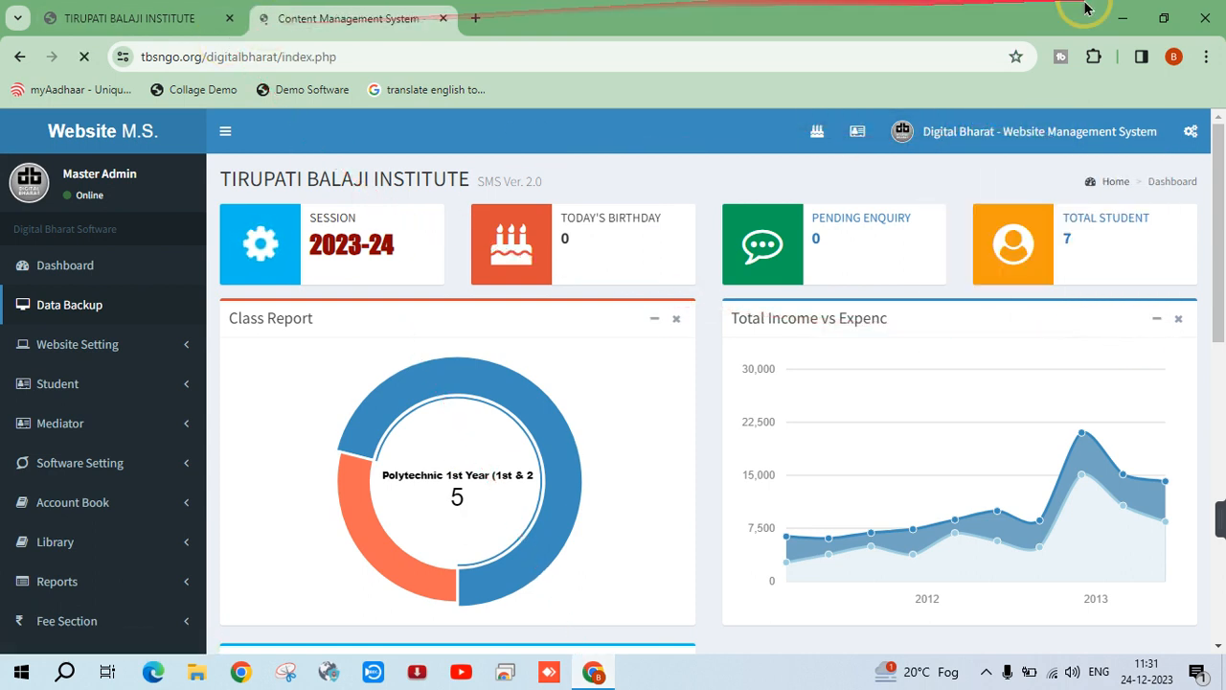
{"action": "left_click", "coordinate": [1204, 15]}
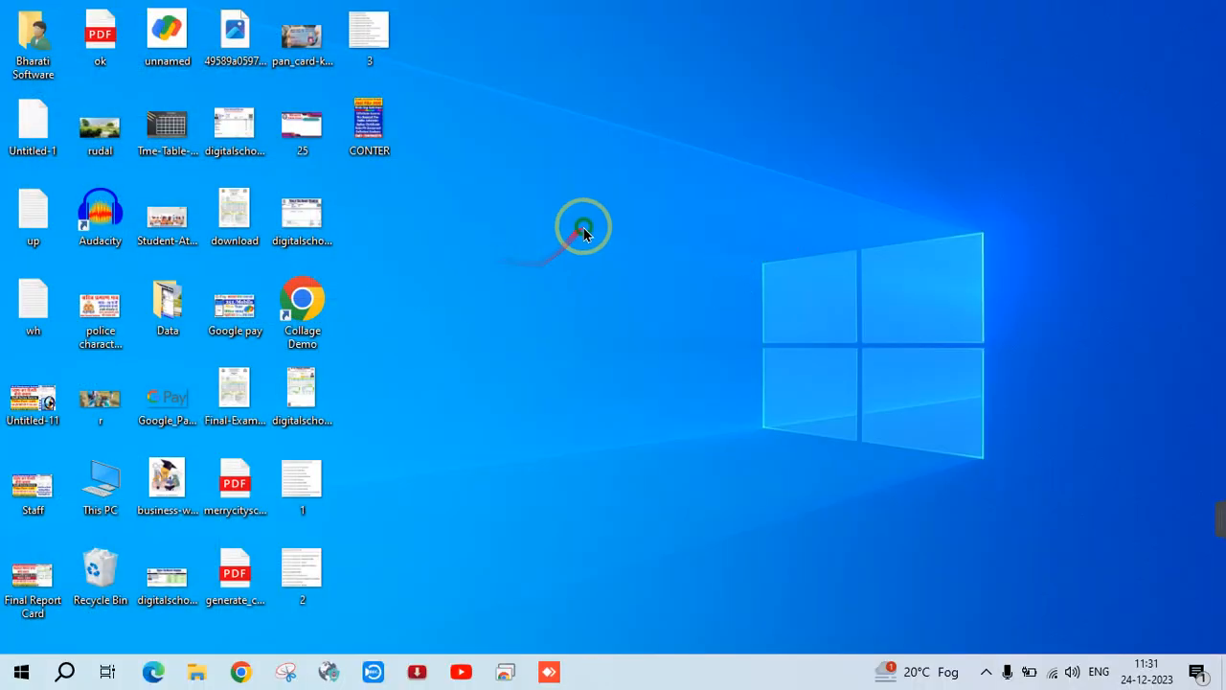
Refresh the desktop again and relaunch the site via the Collage Demo shortcut
{"action": "right_click", "coordinate": [603, 192]}
{"action": "left_click", "coordinate": [650, 268]}
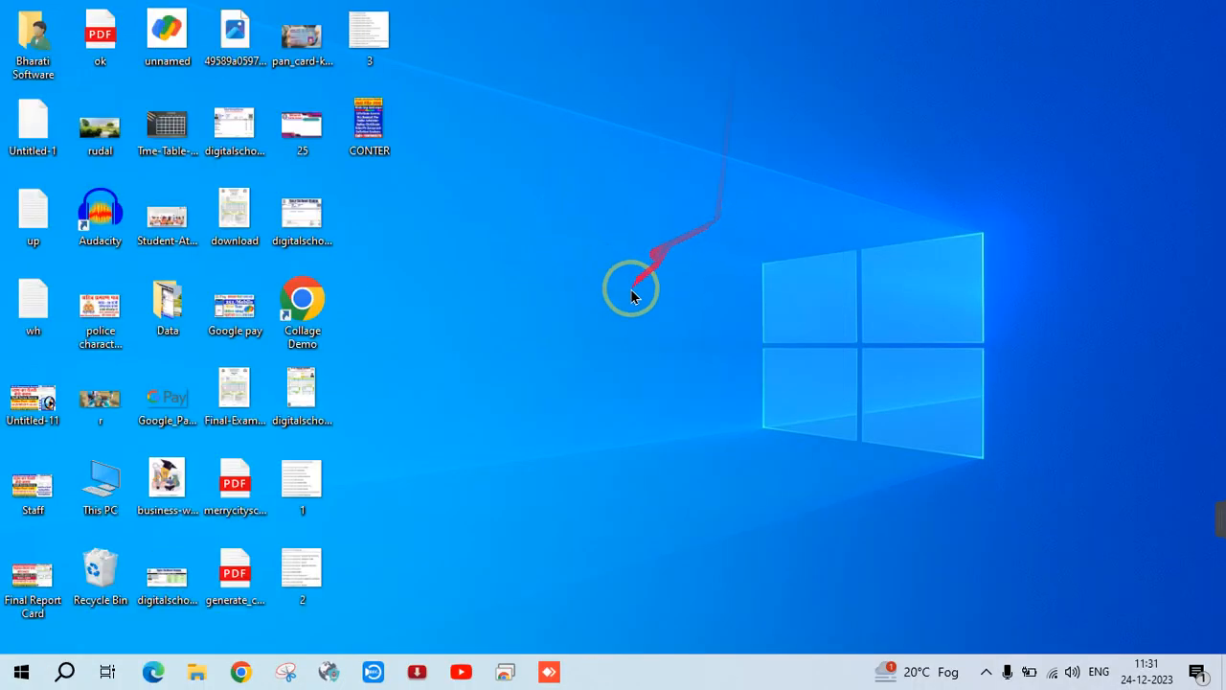
{"action": "double_click", "coordinate": [296, 319]}
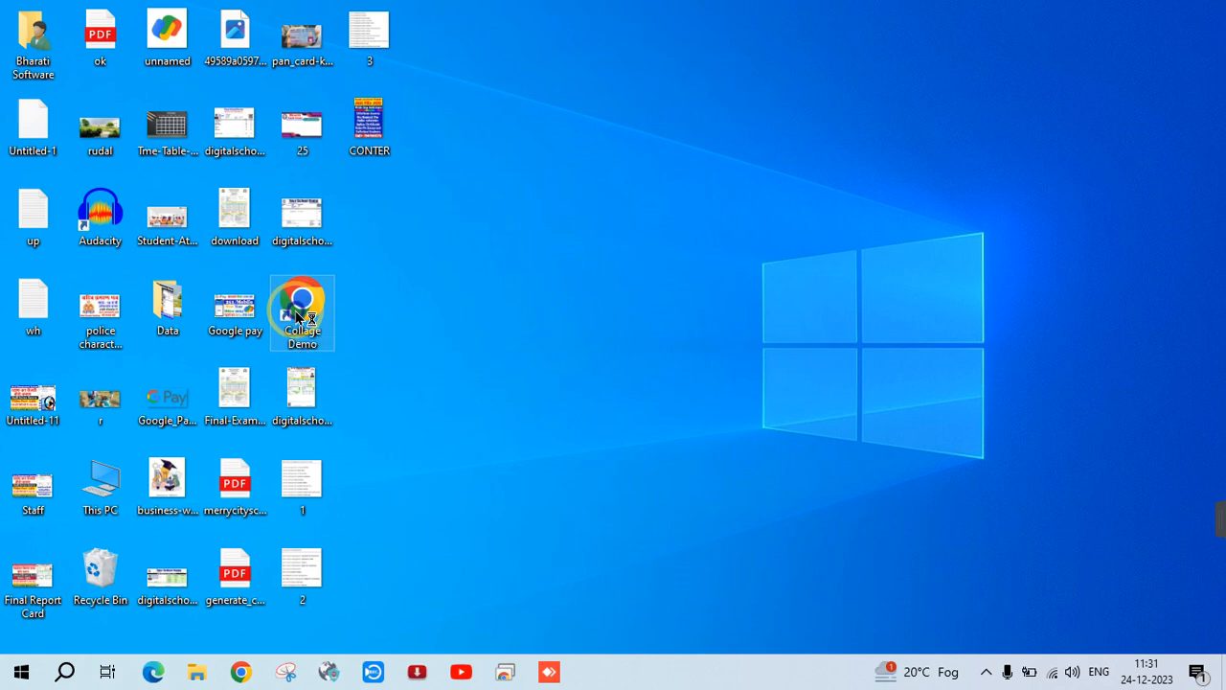
{"action": "right_click", "coordinate": [296, 316]}
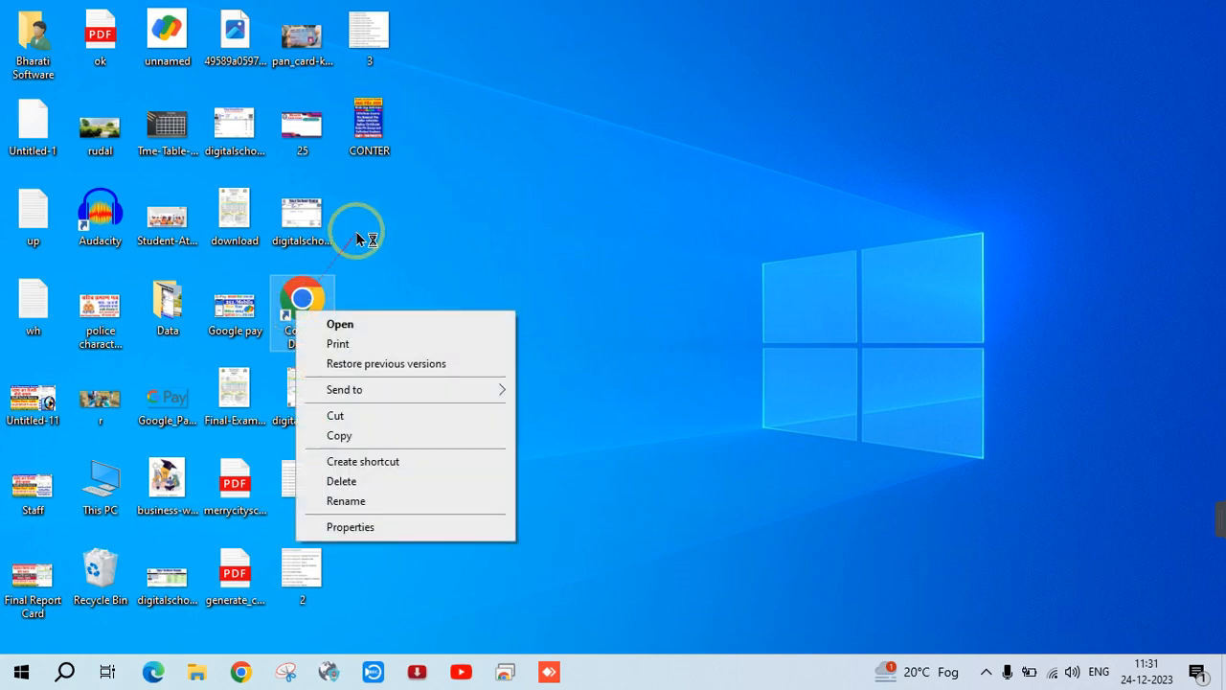
{"action": "left_click", "coordinate": [422, 210]}
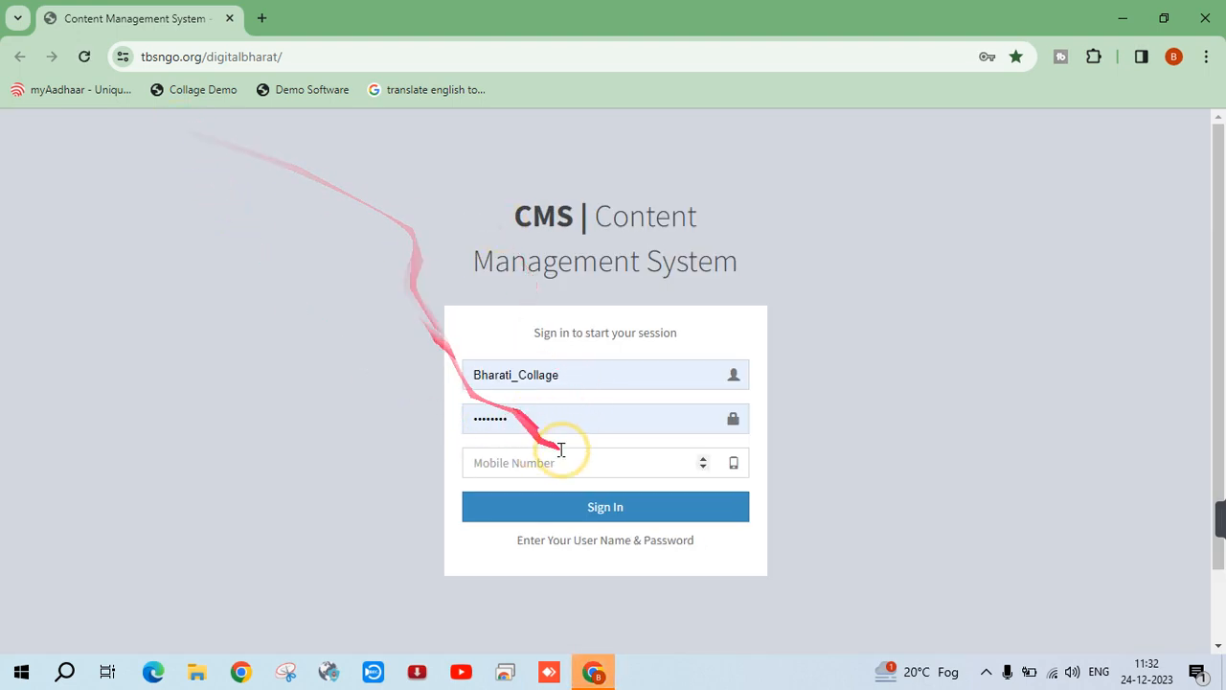
Sign in to the CMS with the saved username and password plus the mobile number
{"action": "left_click", "coordinate": [507, 375]}
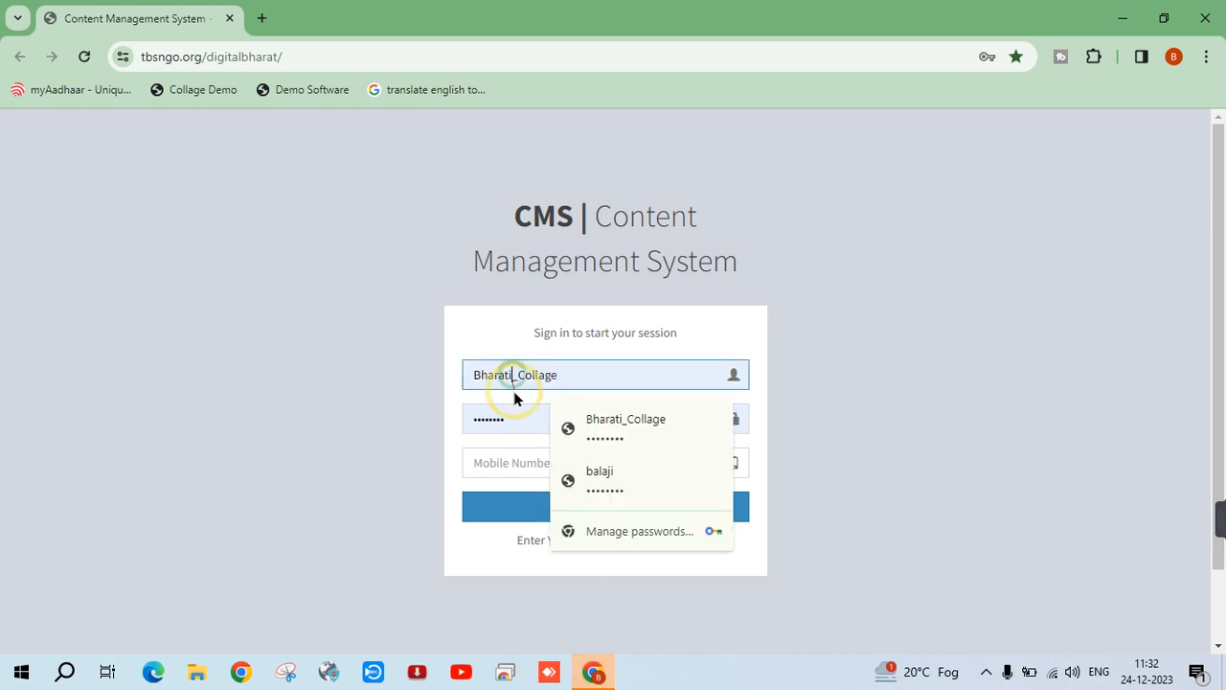
{"action": "left_click", "coordinate": [512, 416]}
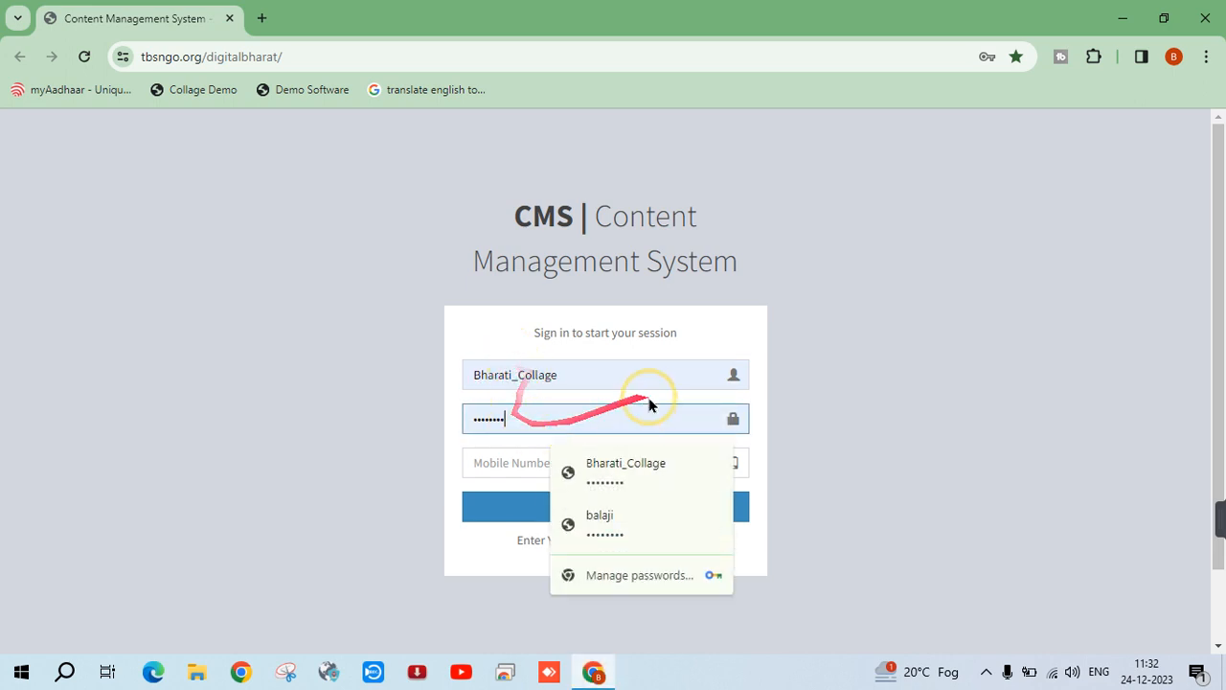
{"action": "left_click", "coordinate": [987, 57]}
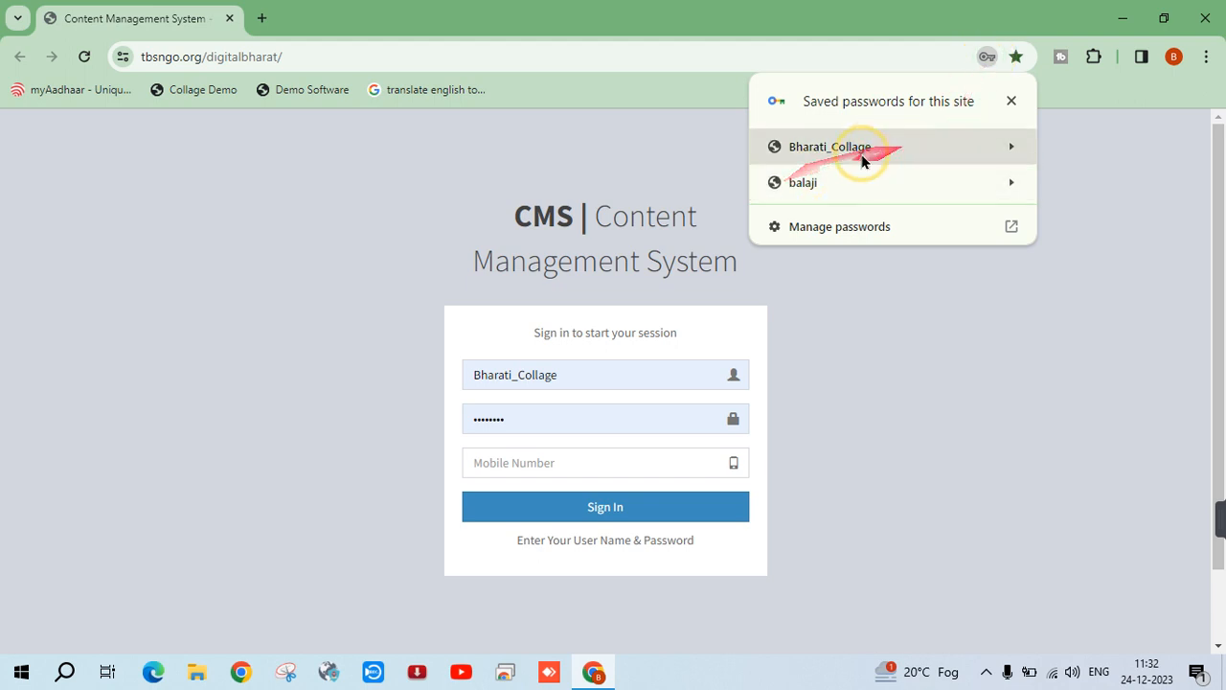
{"action": "left_click", "coordinate": [692, 162]}
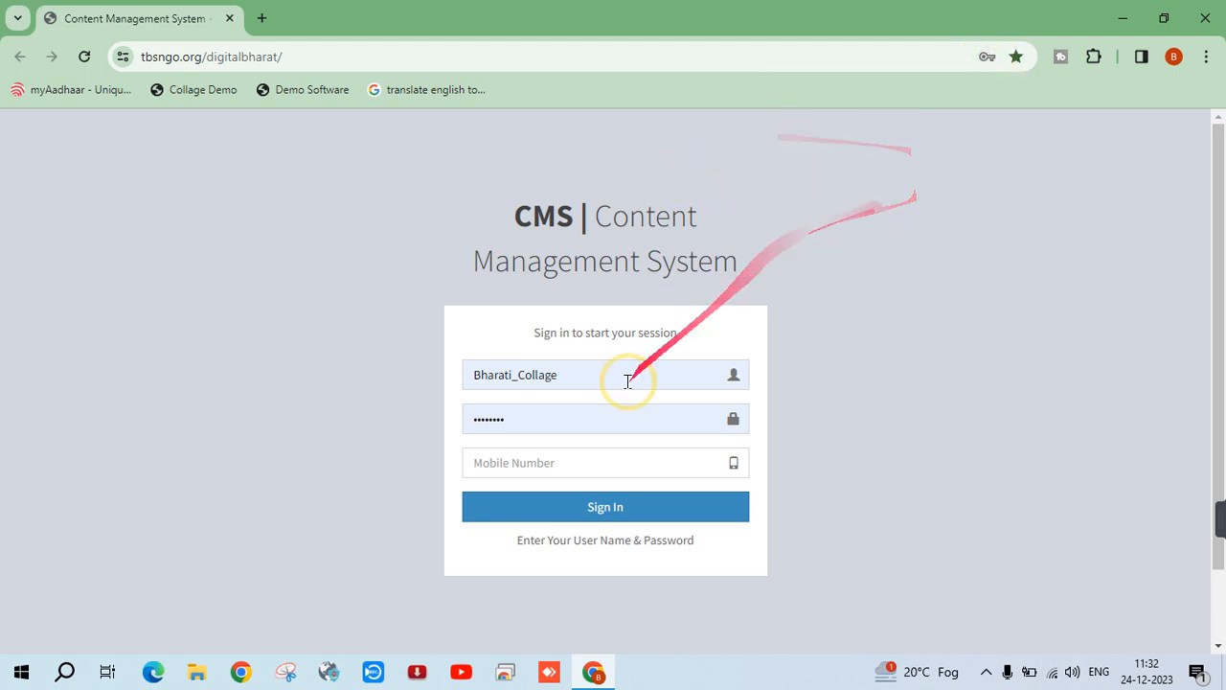
{"action": "left_click", "coordinate": [509, 379]}
{"action": "left_click", "coordinate": [487, 418]}
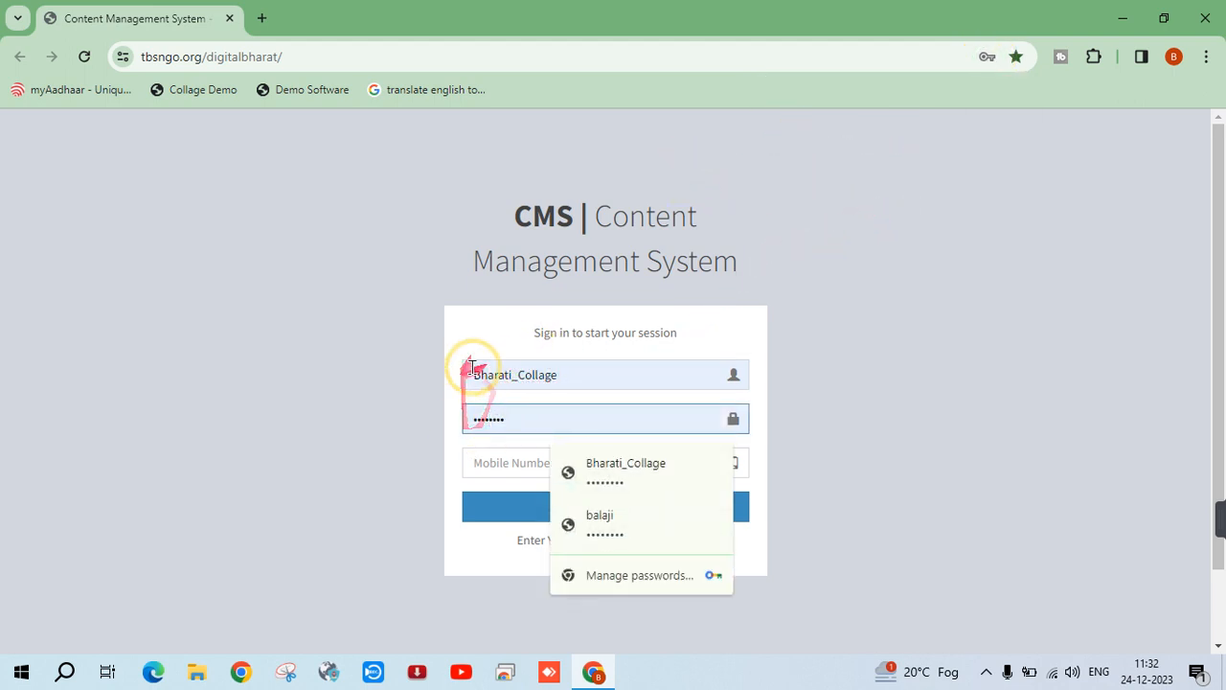
{"action": "left_click", "coordinate": [506, 464]}
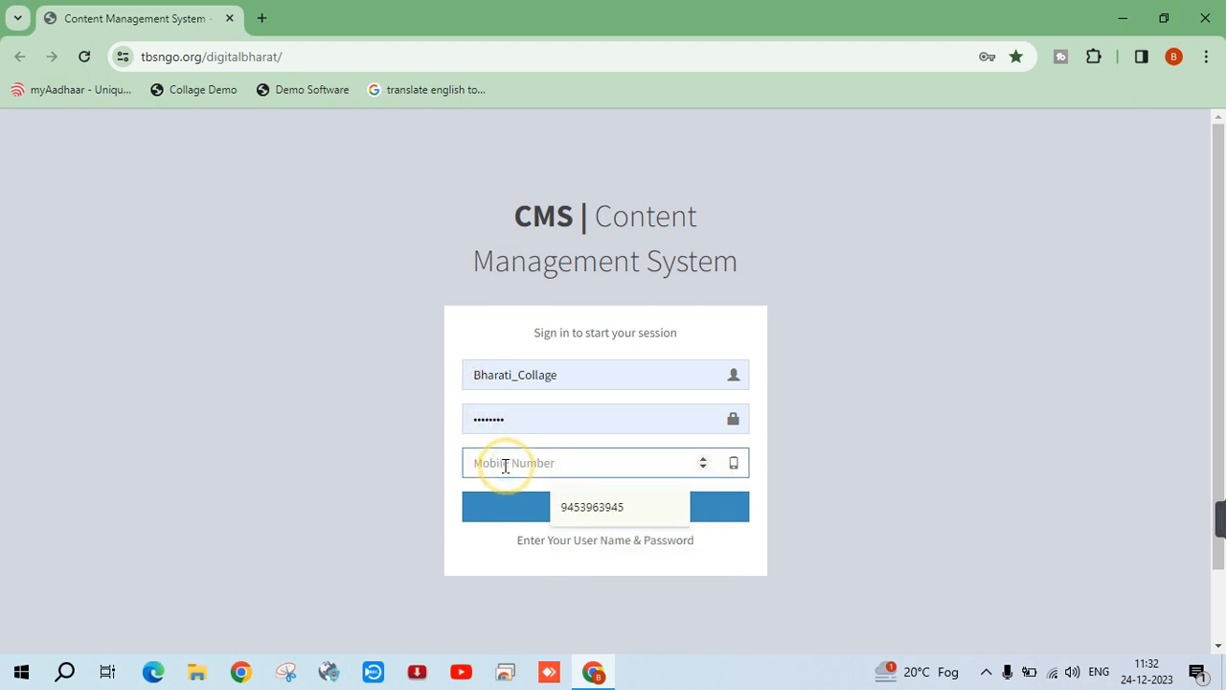
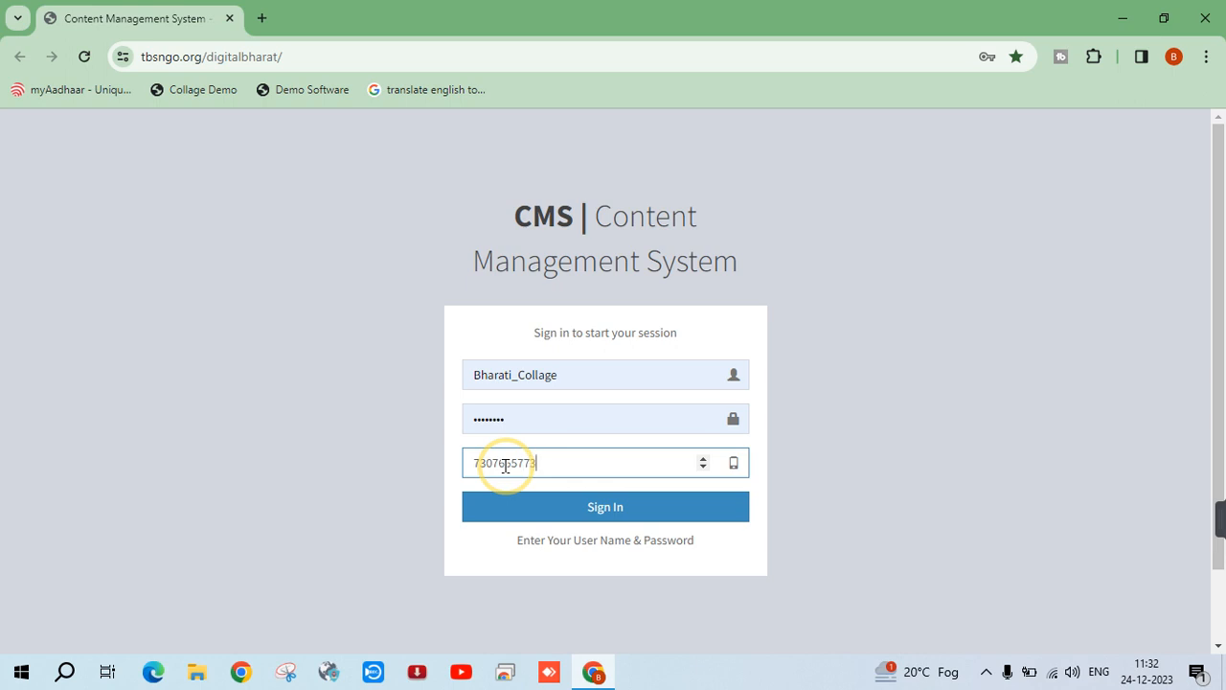
{"action": "left_click", "coordinate": [572, 512]}
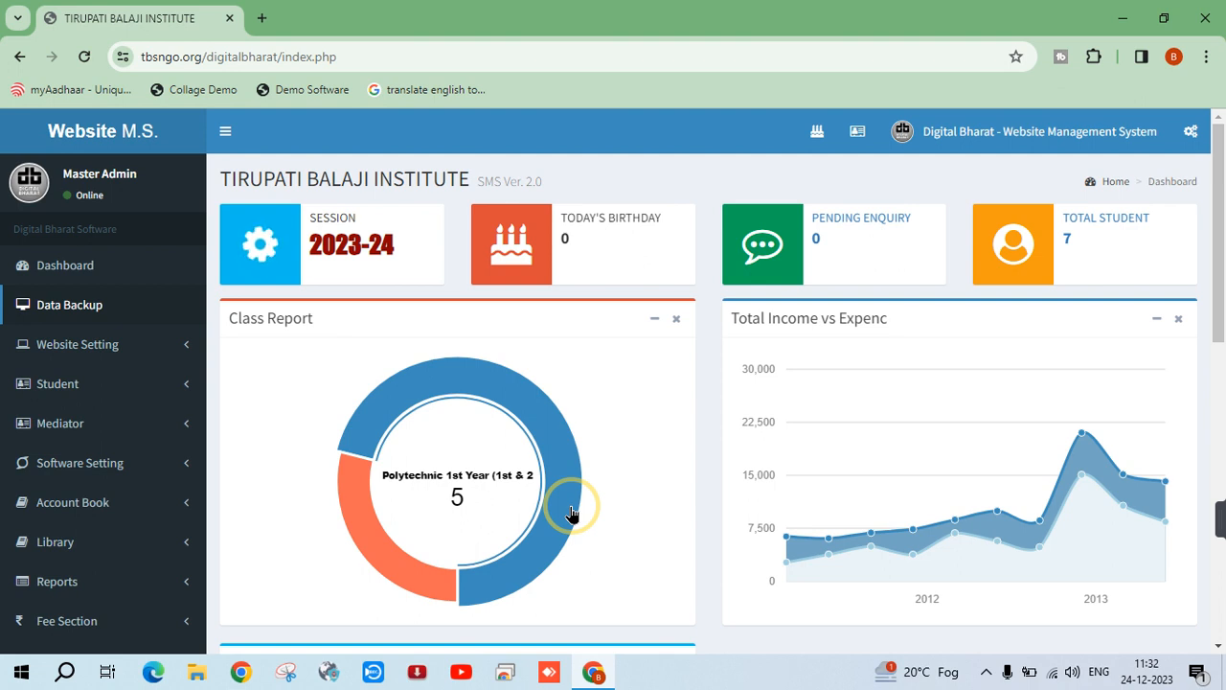
Go full screen and expand Software Setting and Session Setting in the sidebar
{"action": "key", "text": "F11"}
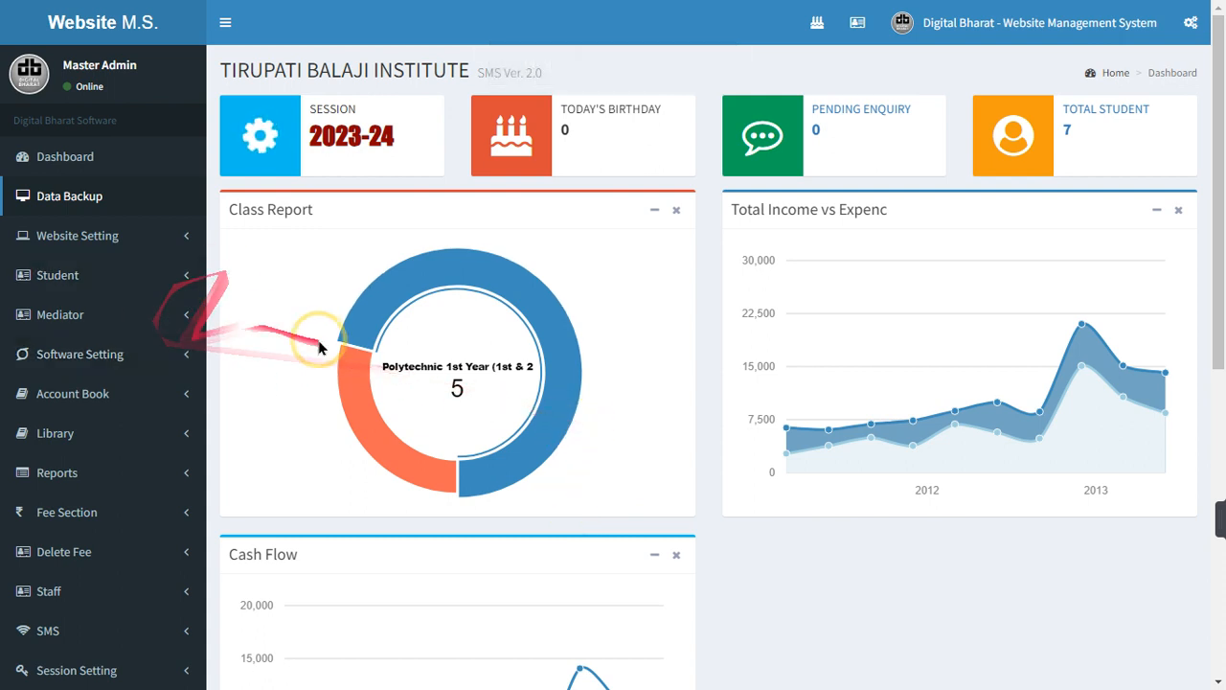
{"action": "scroll", "coordinate": [330, 349], "scroll_direction": "down", "scroll_amount": 2}
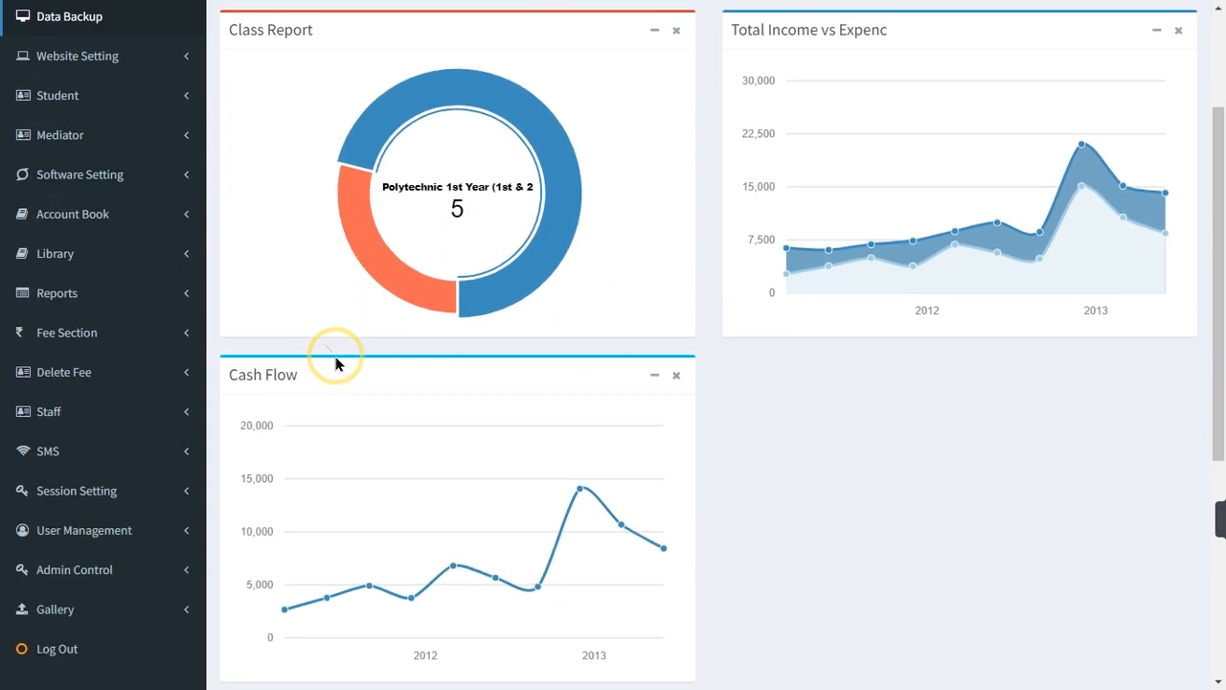
{"action": "left_click", "coordinate": [95, 177]}
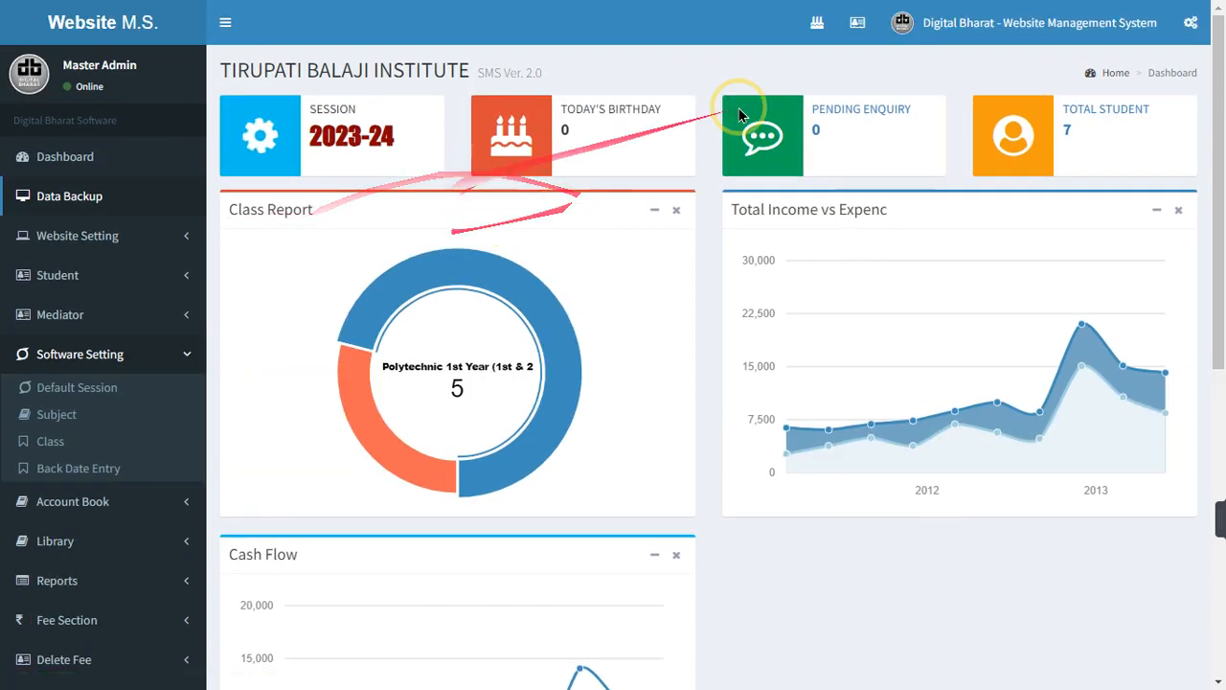
{"action": "scroll", "coordinate": [284, 220], "scroll_direction": "up", "scroll_amount": 2}
{"action": "left_click_drag", "start_coordinate": [322, 135], "coordinate": [400, 139]}
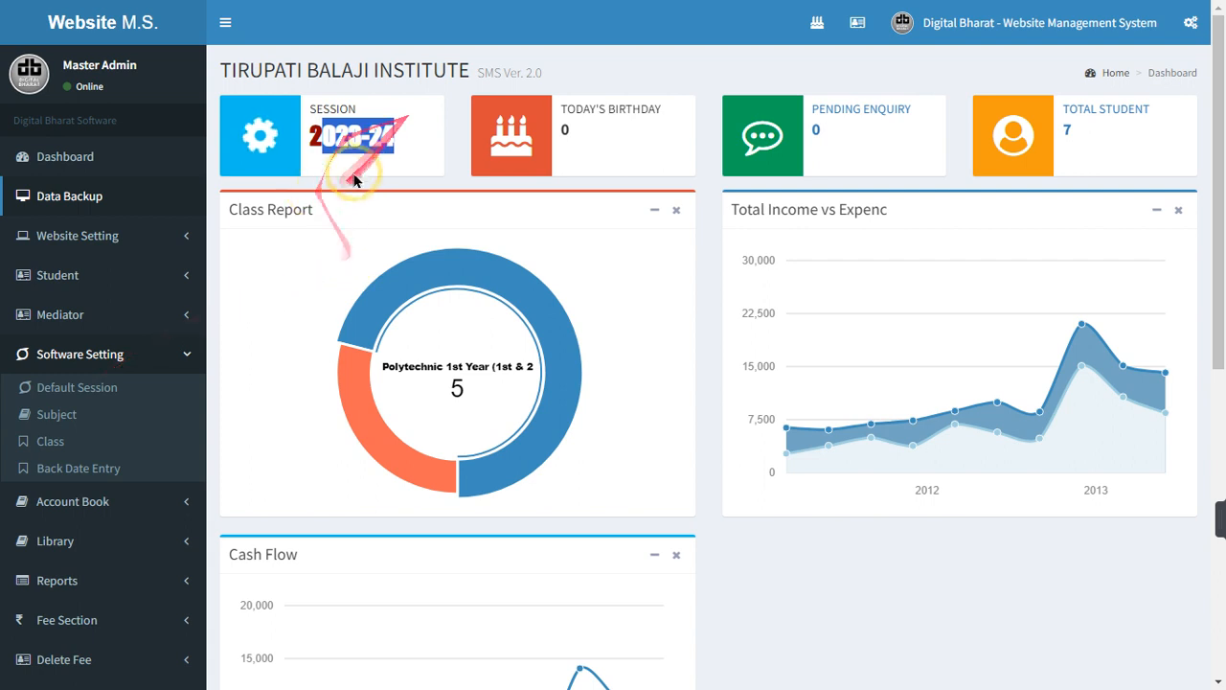
{"action": "scroll", "coordinate": [268, 335], "scroll_direction": "down", "scroll_amount": 6}
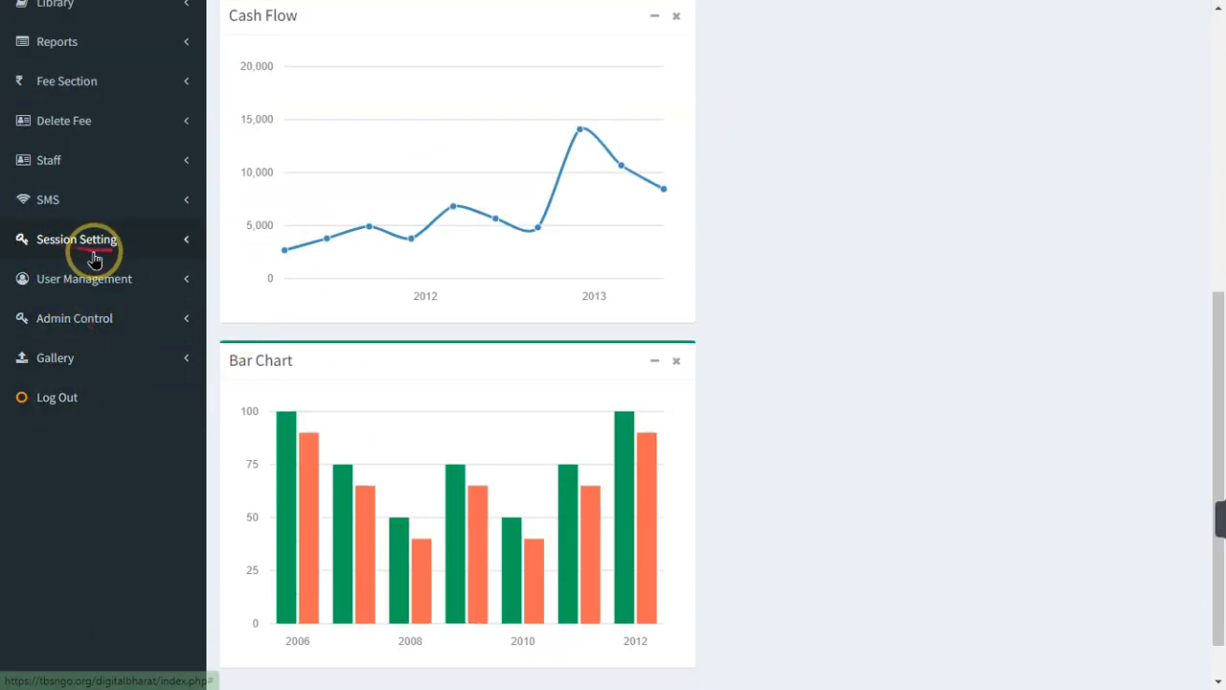
{"action": "left_click", "coordinate": [74, 240]}
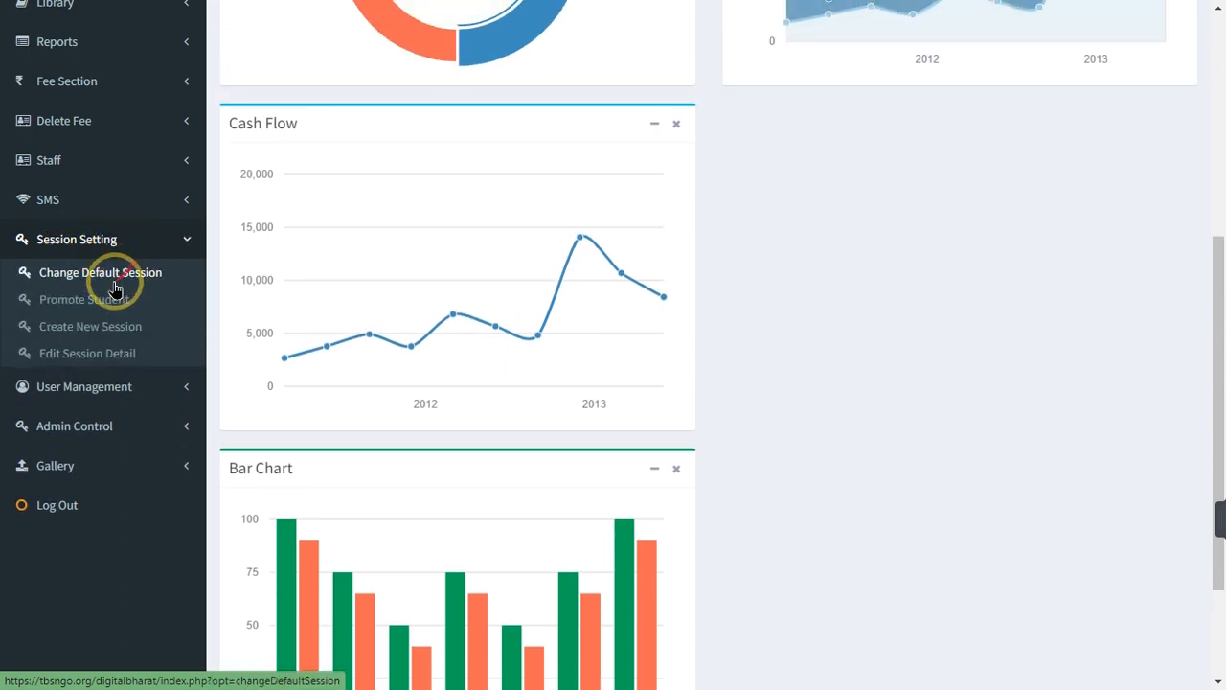
On Create New Session, enter the session name 2024-25 by editing a copied 2023-24
{"action": "left_click", "coordinate": [84, 327]}
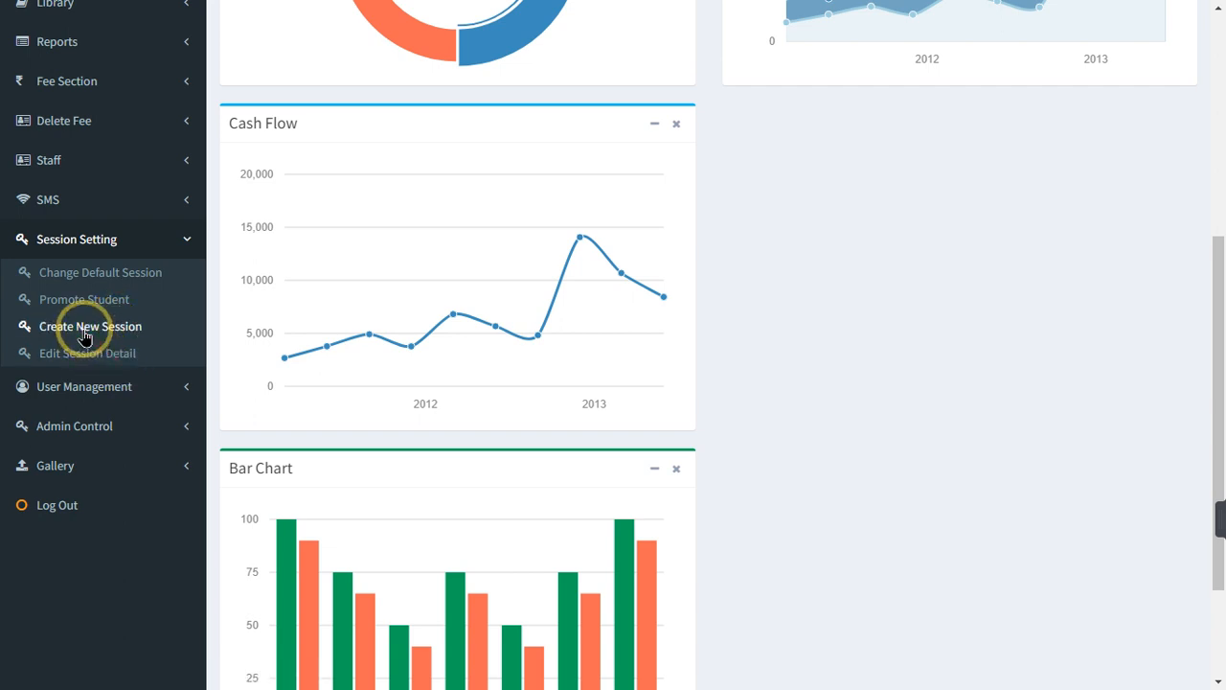
{"action": "left_click", "coordinate": [438, 153]}
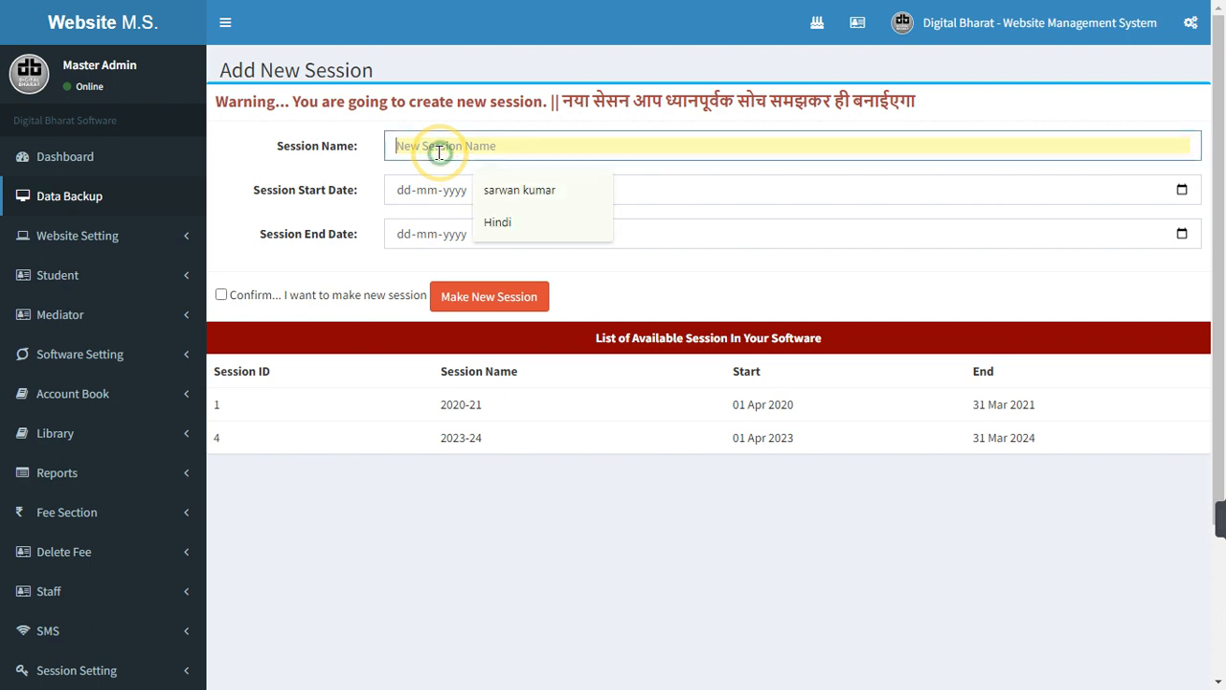
{"action": "left_click_drag", "start_coordinate": [491, 443], "coordinate": [433, 450]}
{"action": "right_click", "coordinate": [436, 446]}
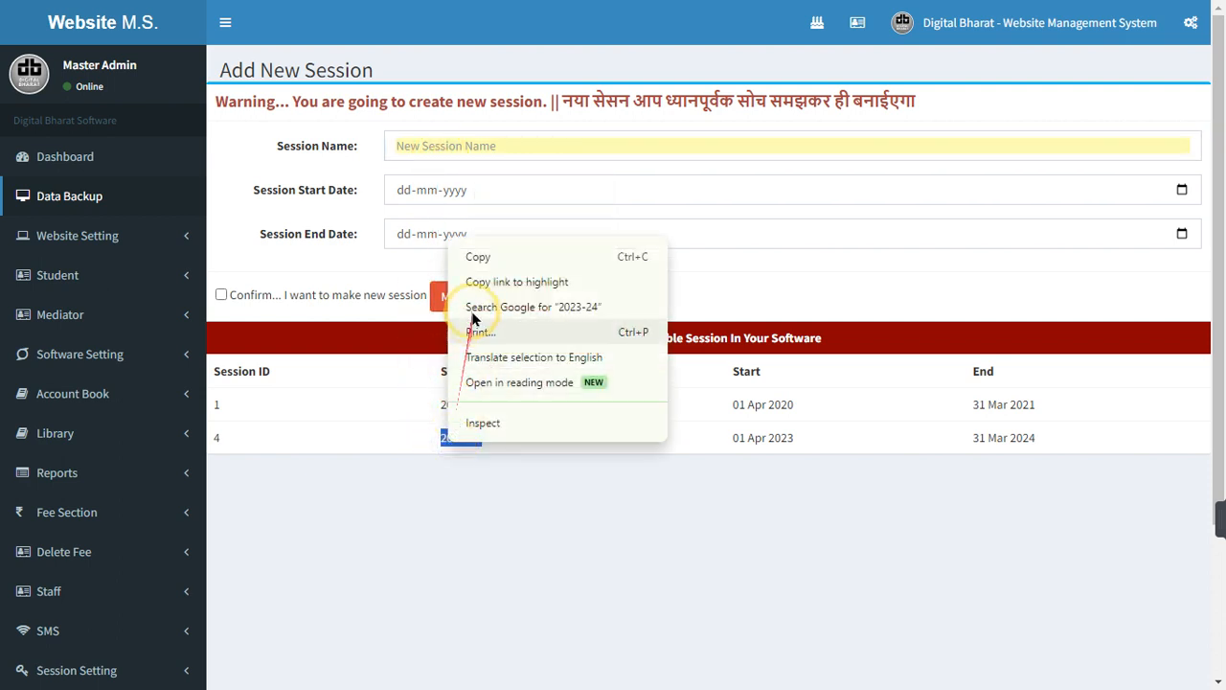
{"action": "left_click", "coordinate": [478, 258]}
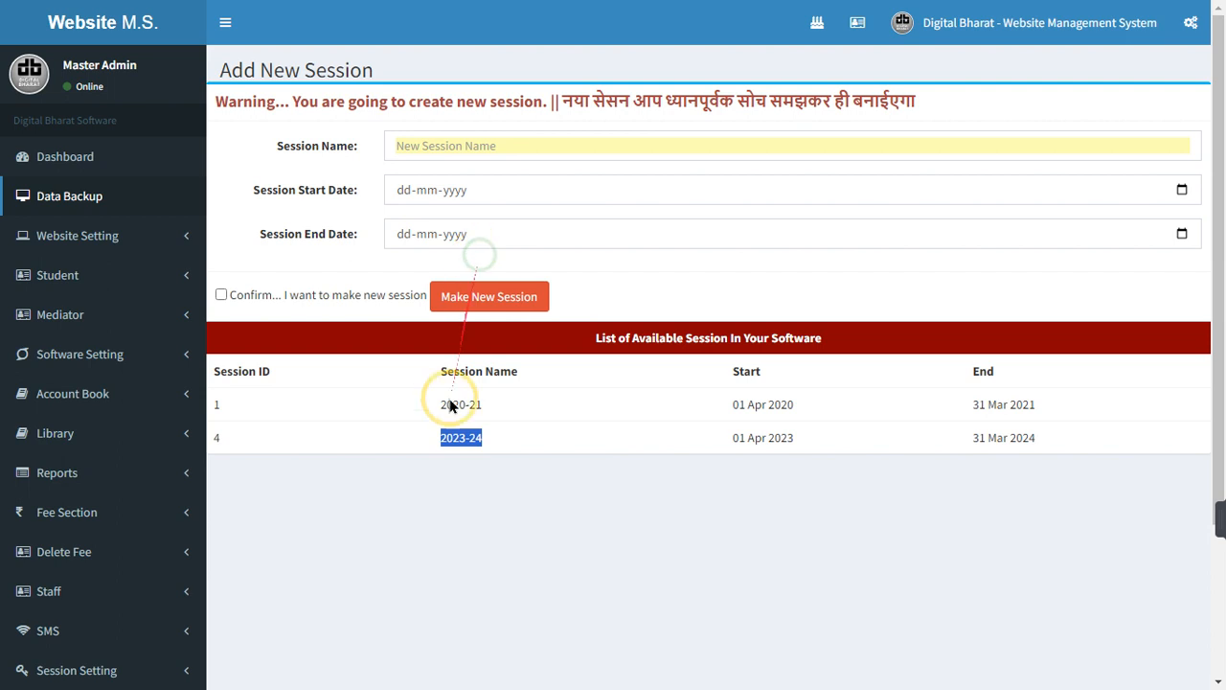
{"action": "left_click", "coordinate": [429, 148]}
{"action": "key", "text": "ctrl+v"}
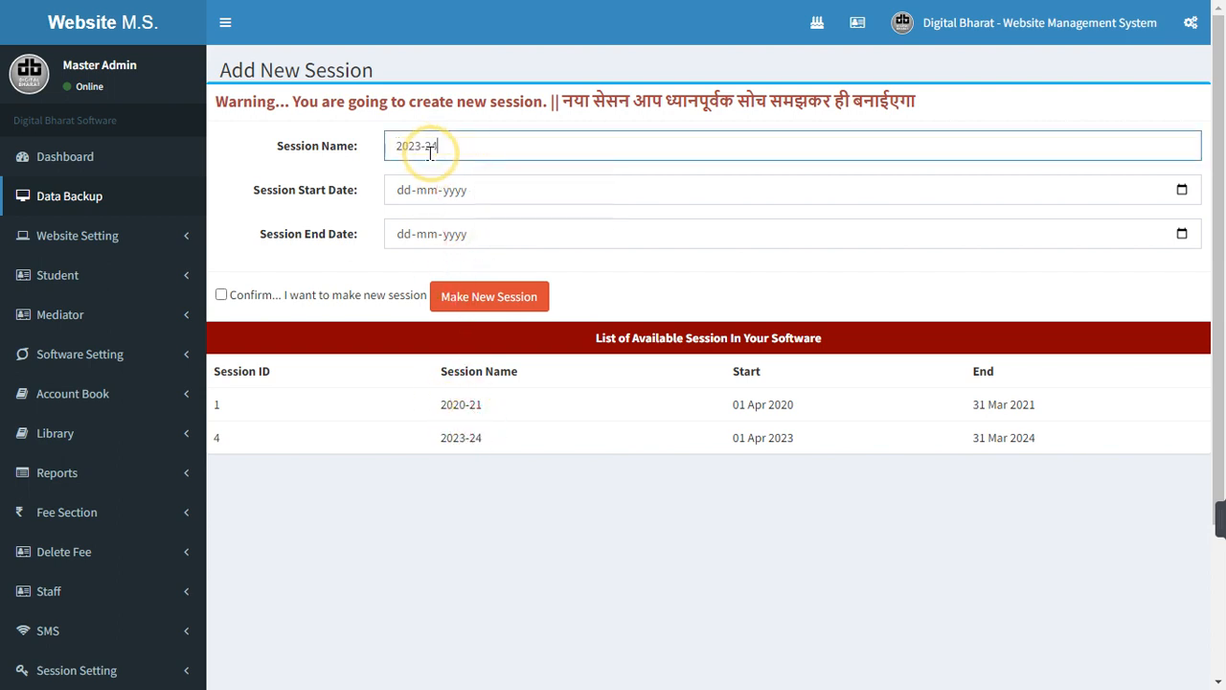
{"action": "key", "text": "BackSpace"}
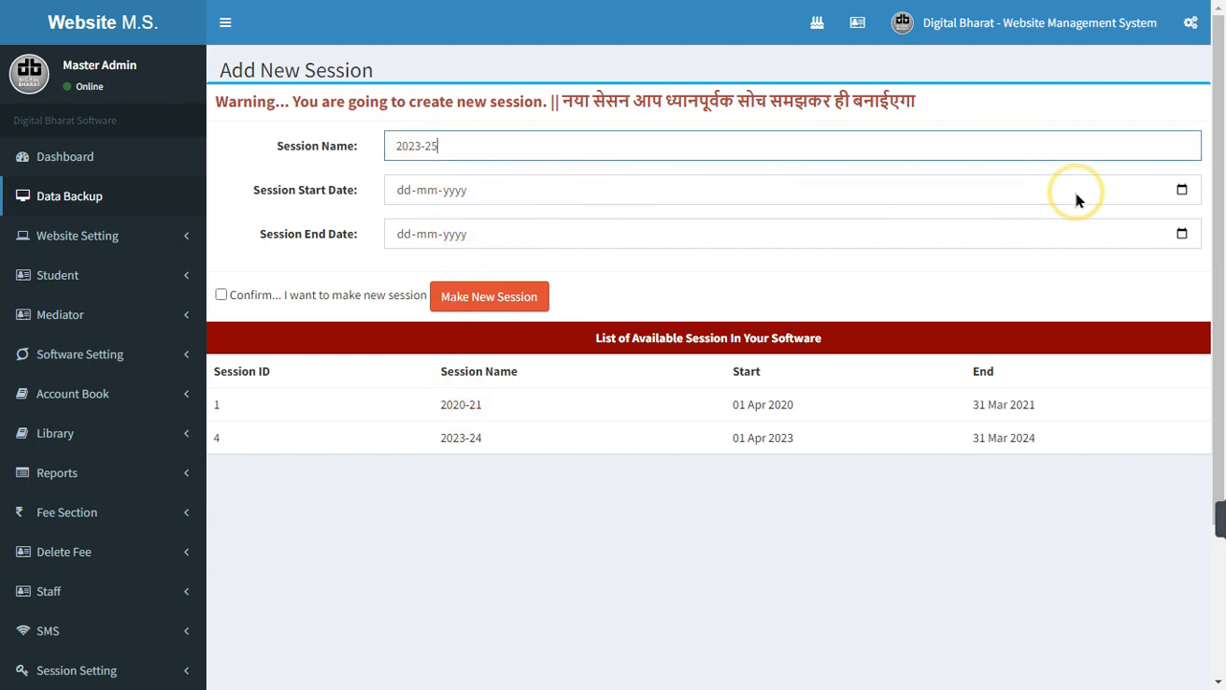
{"action": "left_click", "coordinate": [422, 152]}
Set start date 01-07-2024 and end date 30-06-2025, then confirm the new session
{"action": "left_click", "coordinate": [402, 200]}
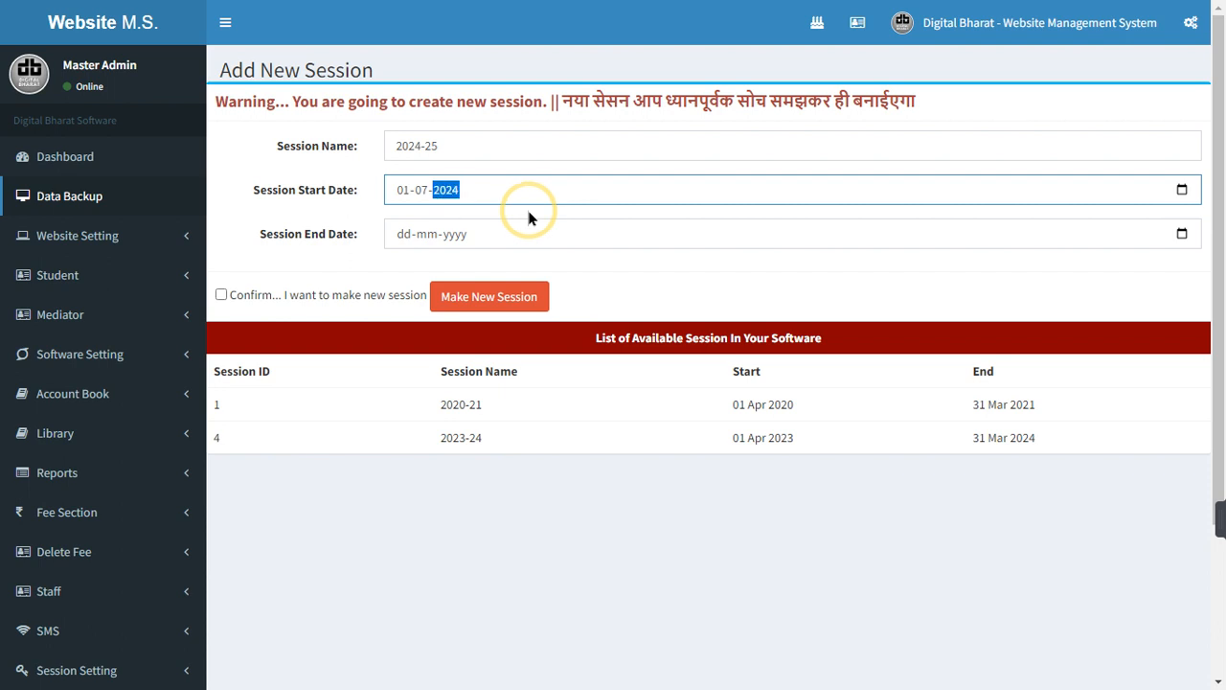
{"action": "left_click", "coordinate": [400, 234]}
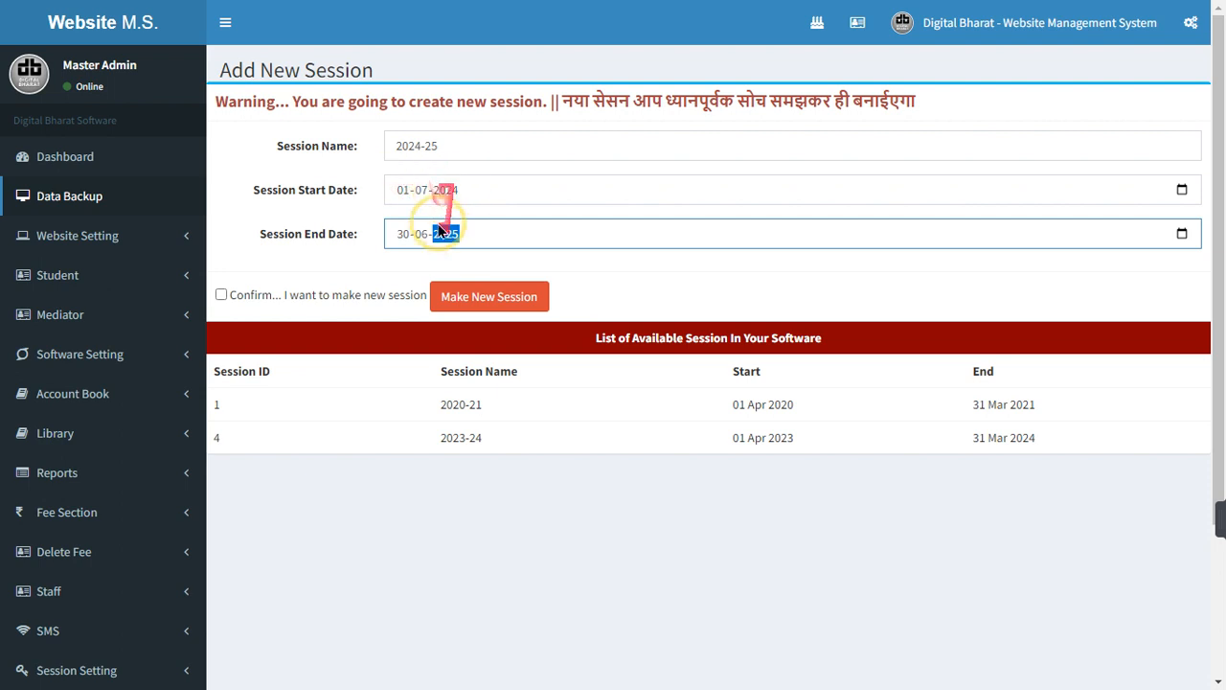
{"action": "left_click_drag", "start_coordinate": [732, 403], "coordinate": [821, 397]}
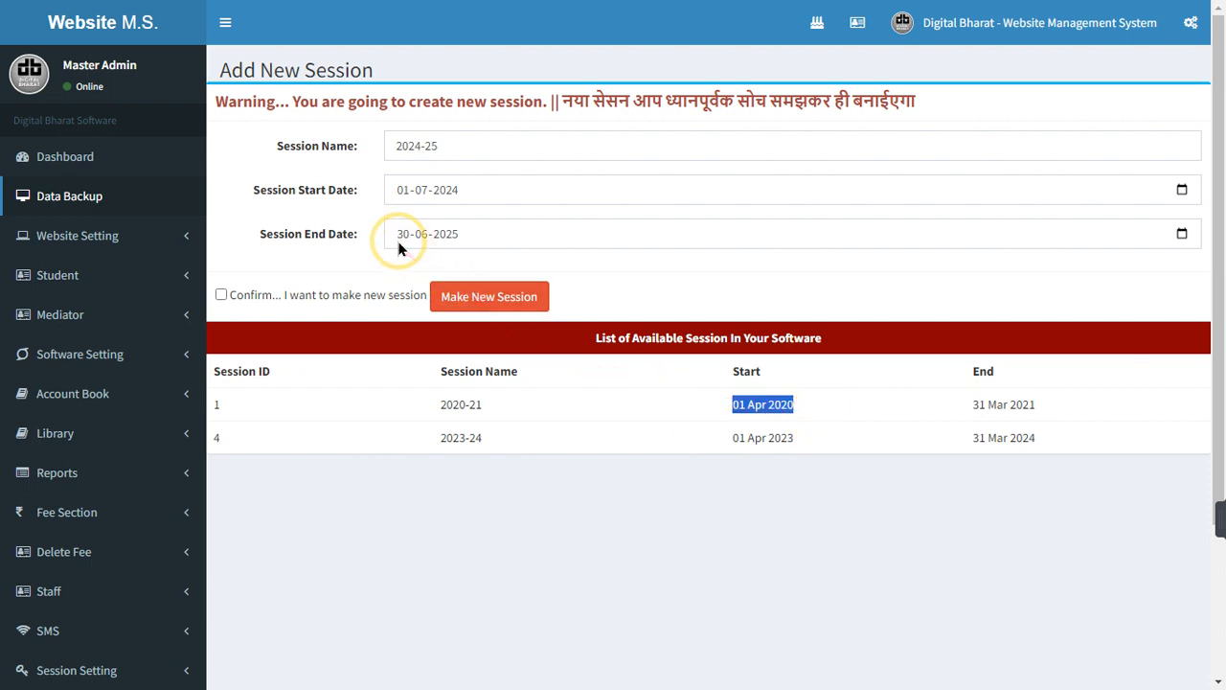
{"action": "left_click", "coordinate": [217, 294]}
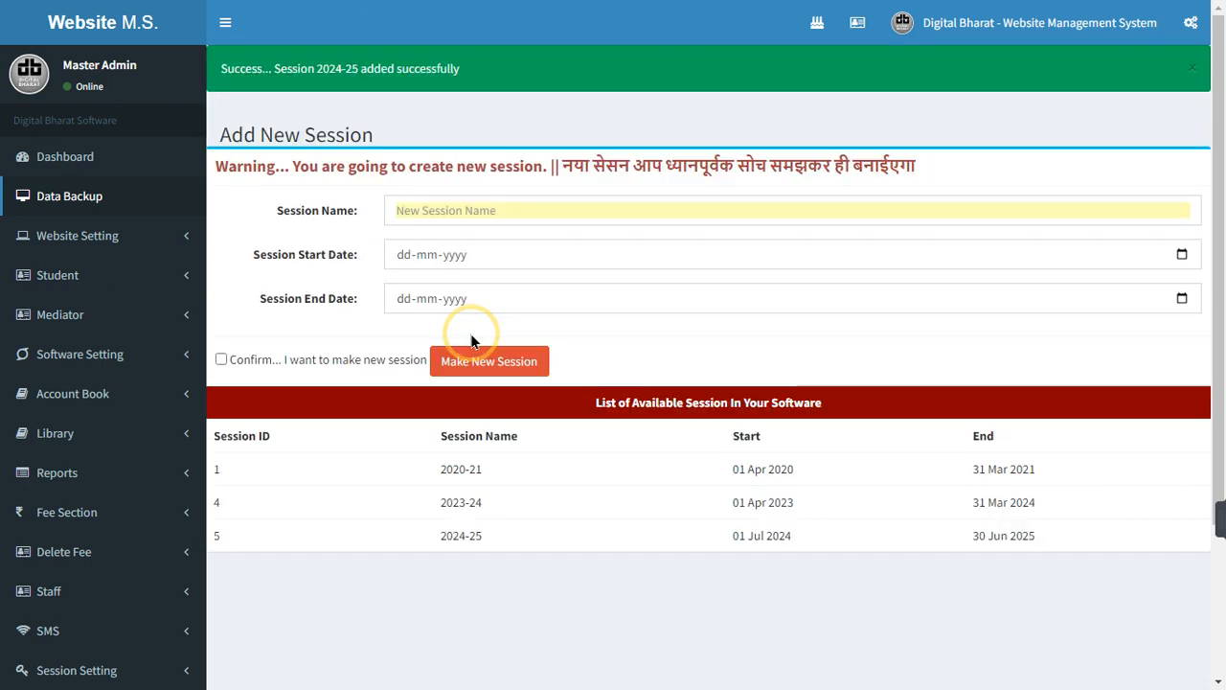
Check the Set Session list on the Default Session page, keeping 2023-24 selected
{"action": "left_click", "coordinate": [126, 355]}
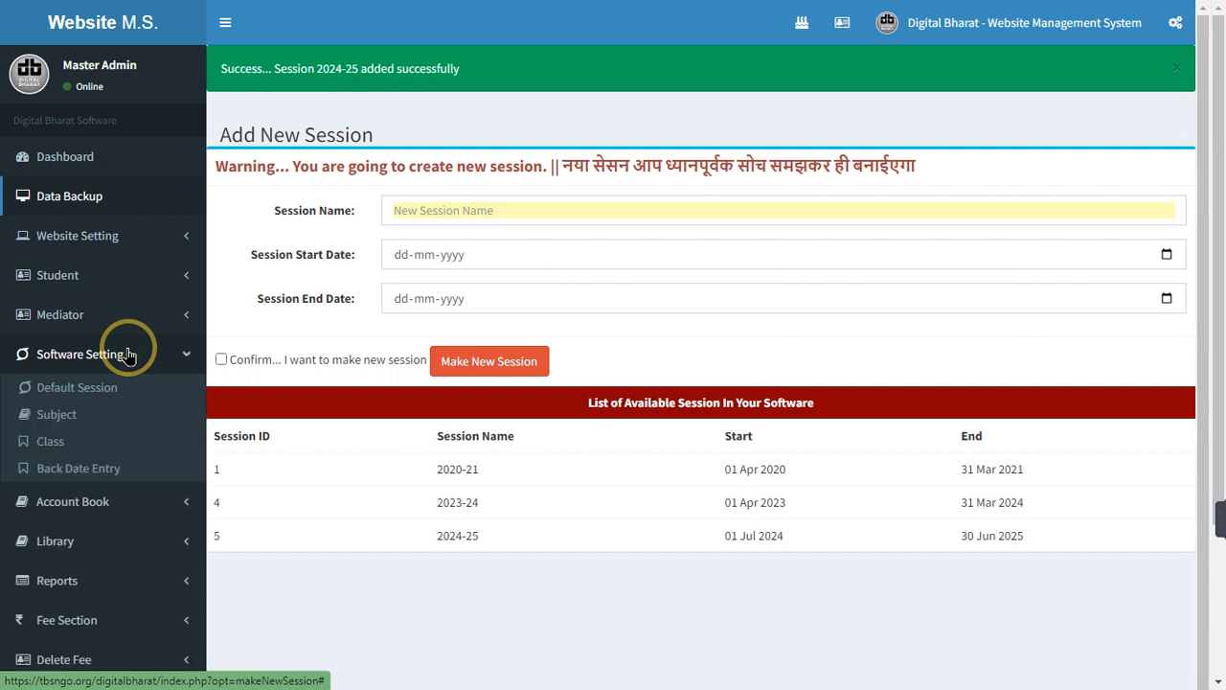
{"action": "left_click", "coordinate": [96, 396]}
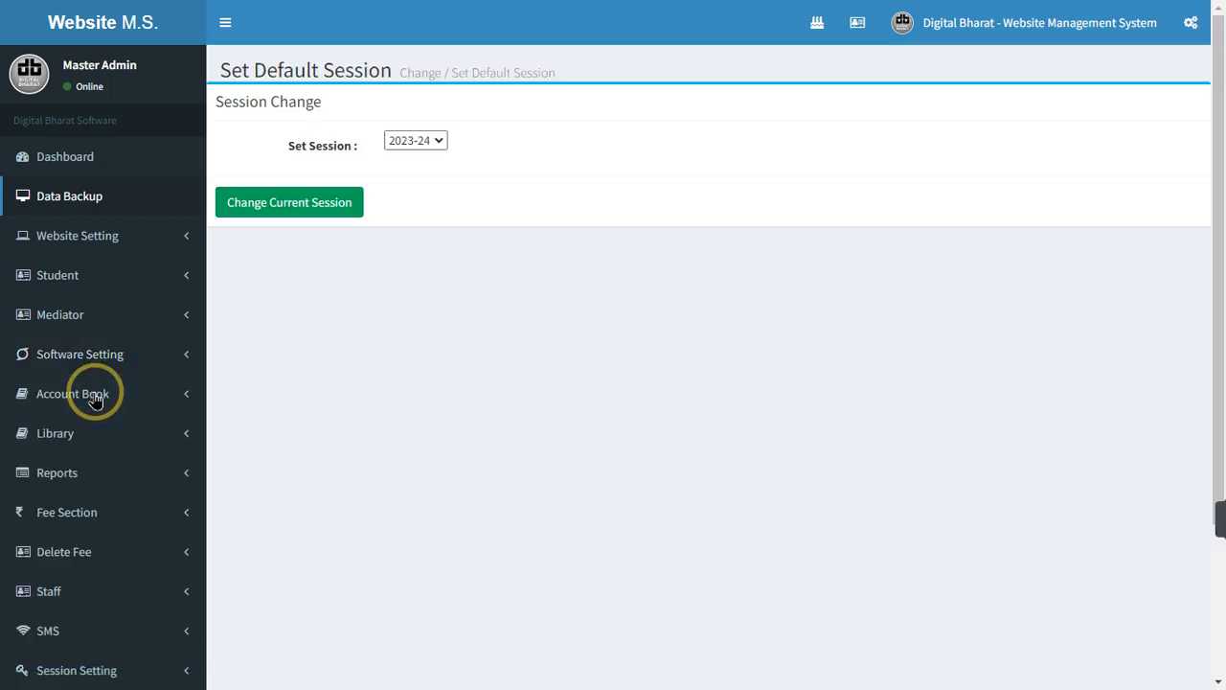
{"action": "left_click", "coordinate": [415, 141]}
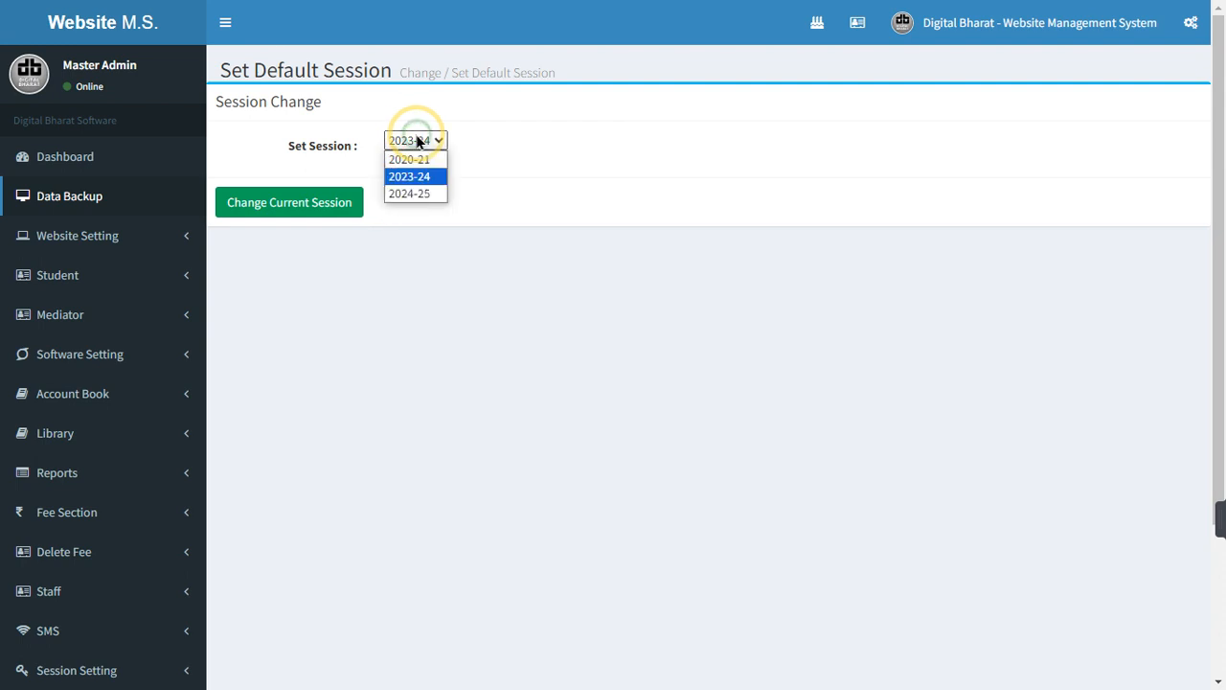
{"action": "left_click", "coordinate": [416, 190]}
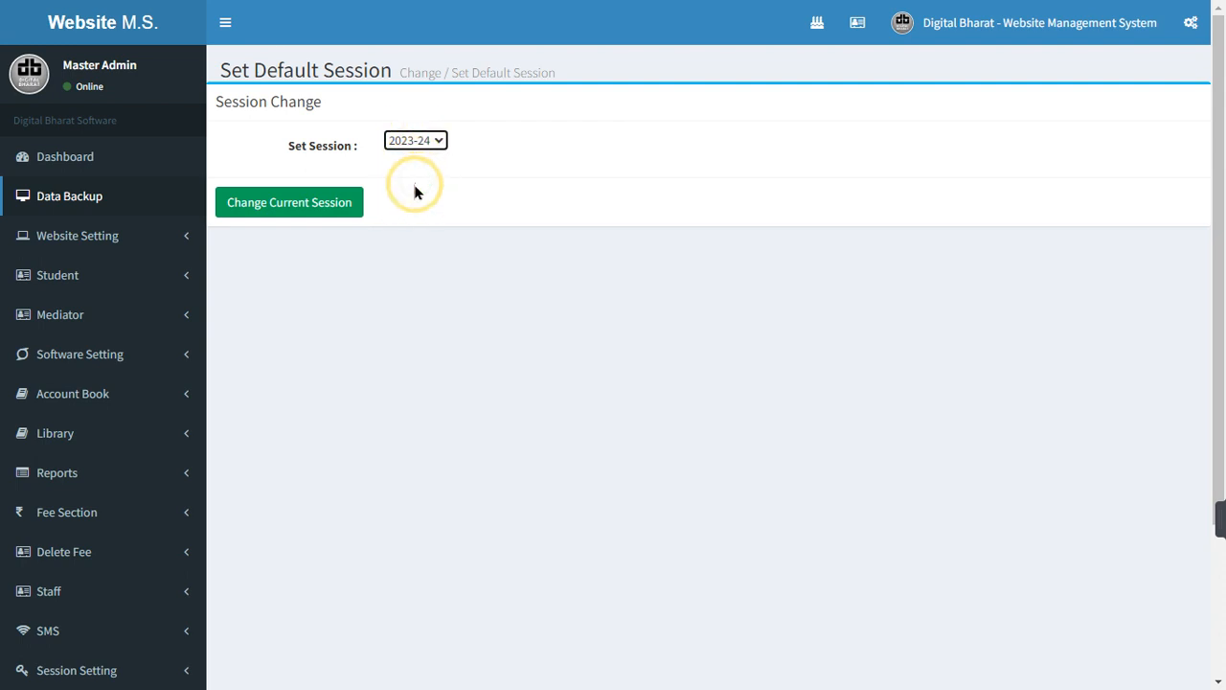
{"action": "left_click", "coordinate": [481, 179]}
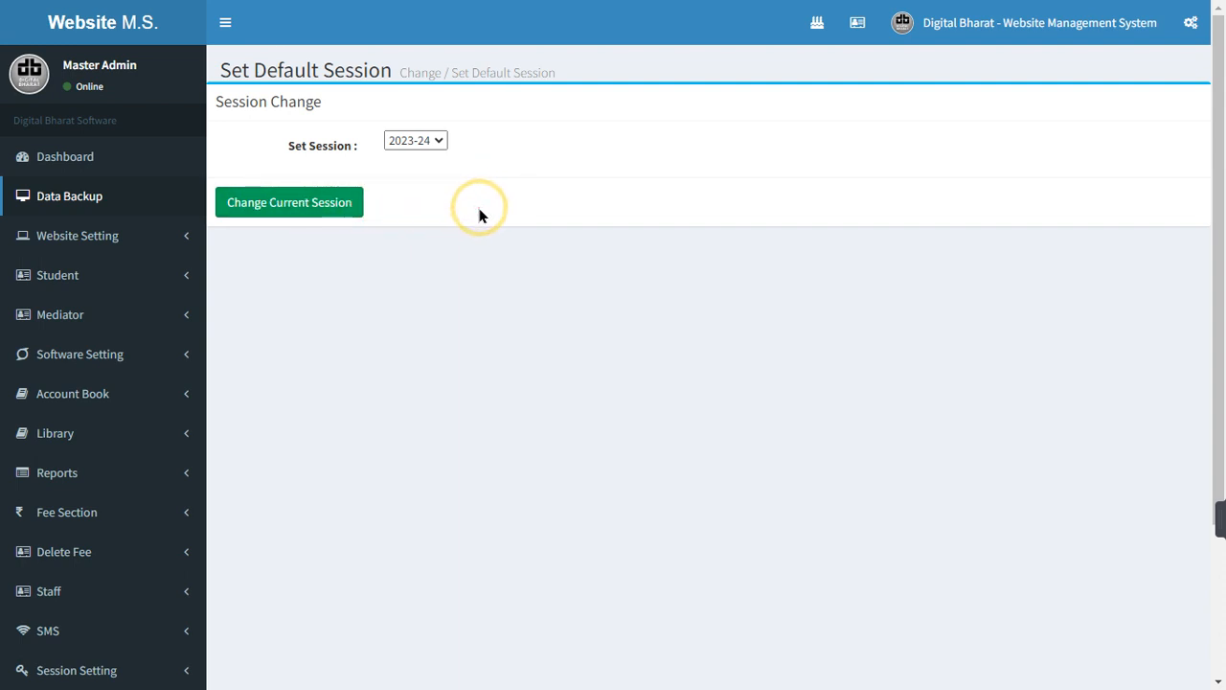
{"action": "left_click", "coordinate": [120, 358]}
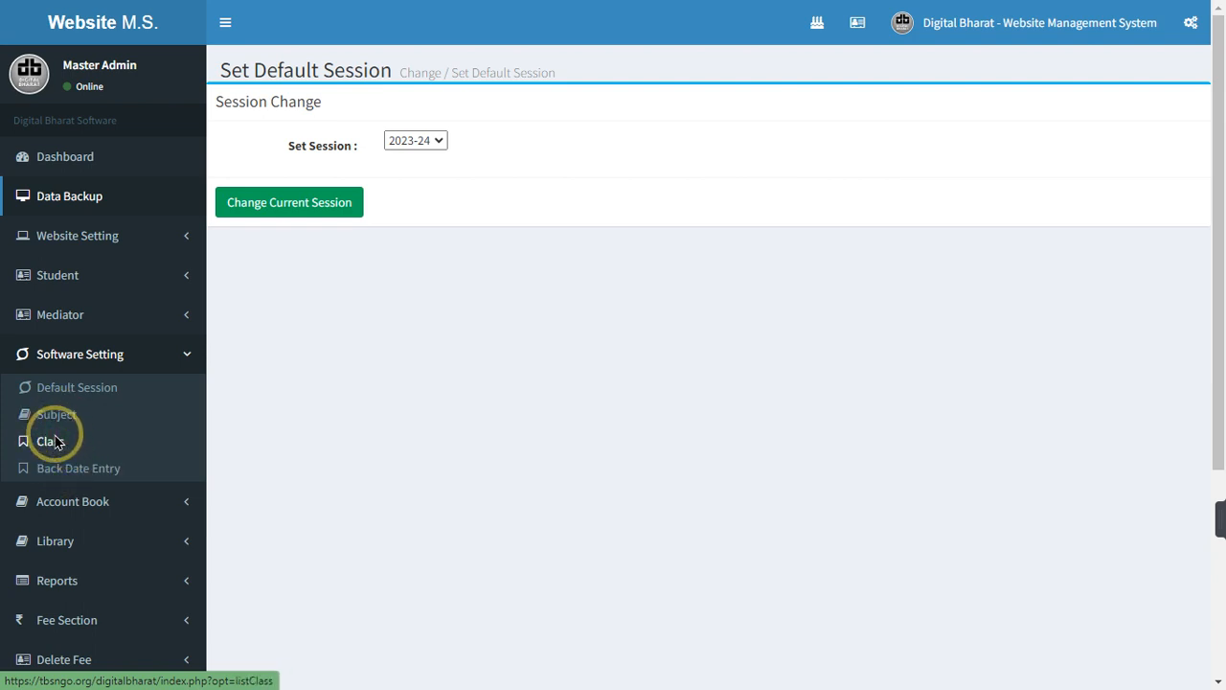
From the class list, start a new class entry and dismiss autofill on Class Name
{"action": "left_click", "coordinate": [55, 442]}
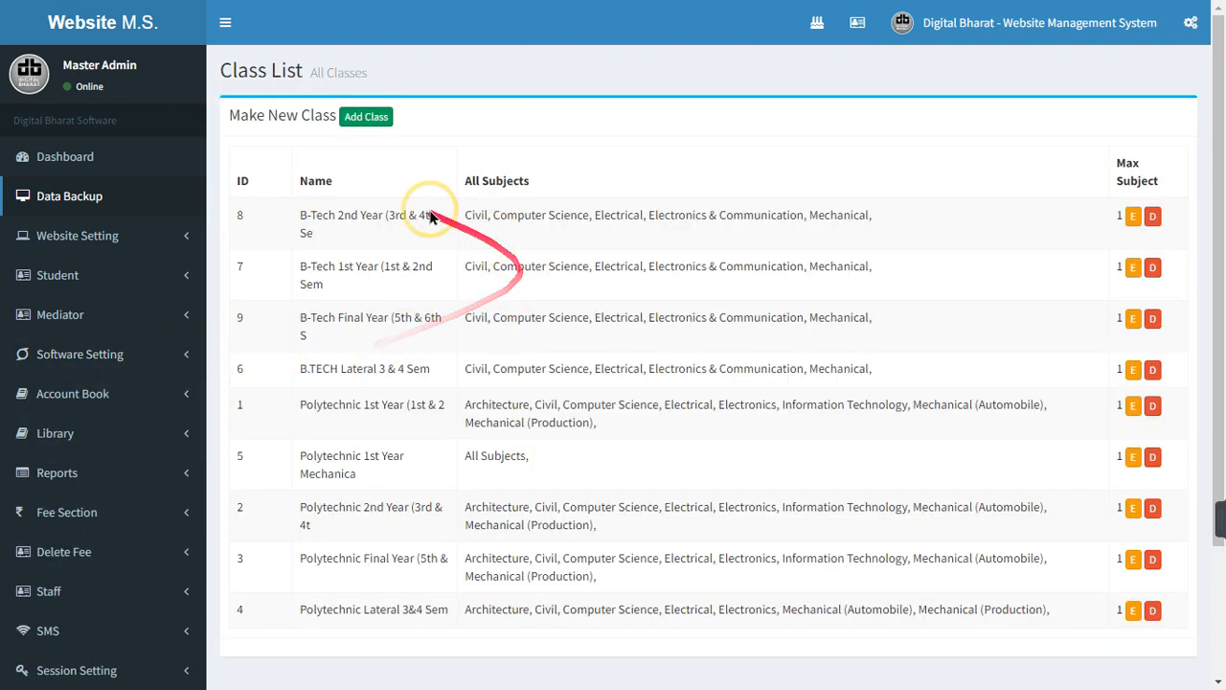
{"action": "left_click", "coordinate": [365, 117]}
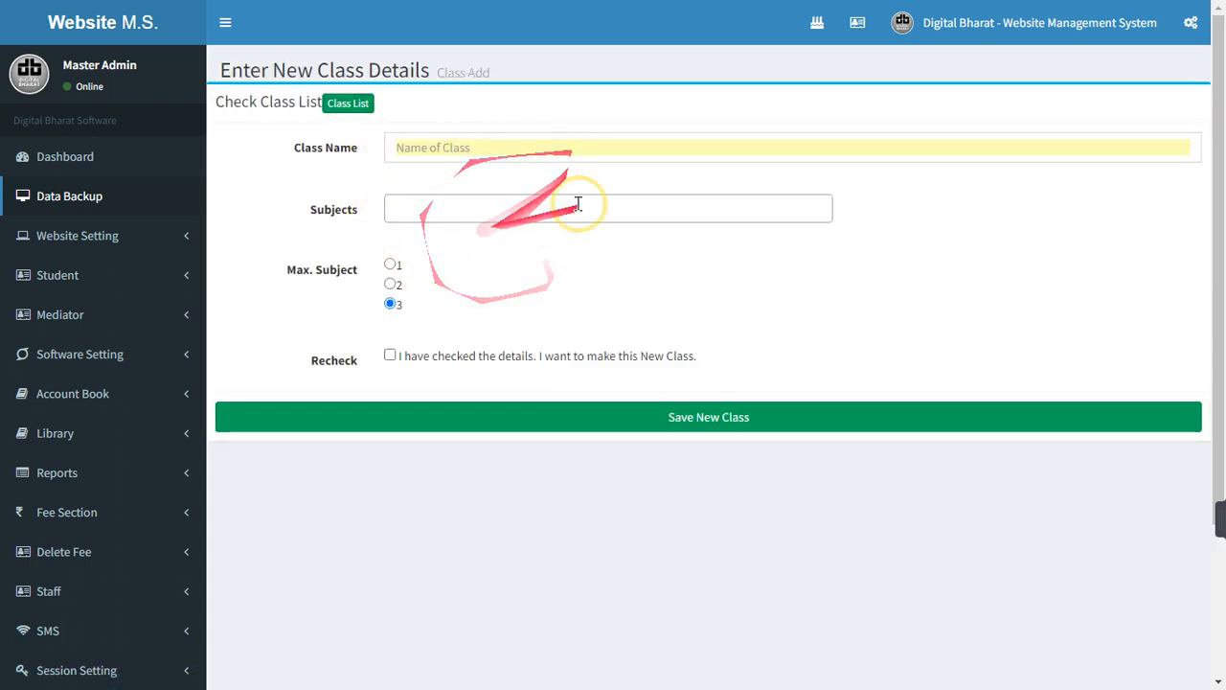
{"action": "left_click", "coordinate": [421, 204]}
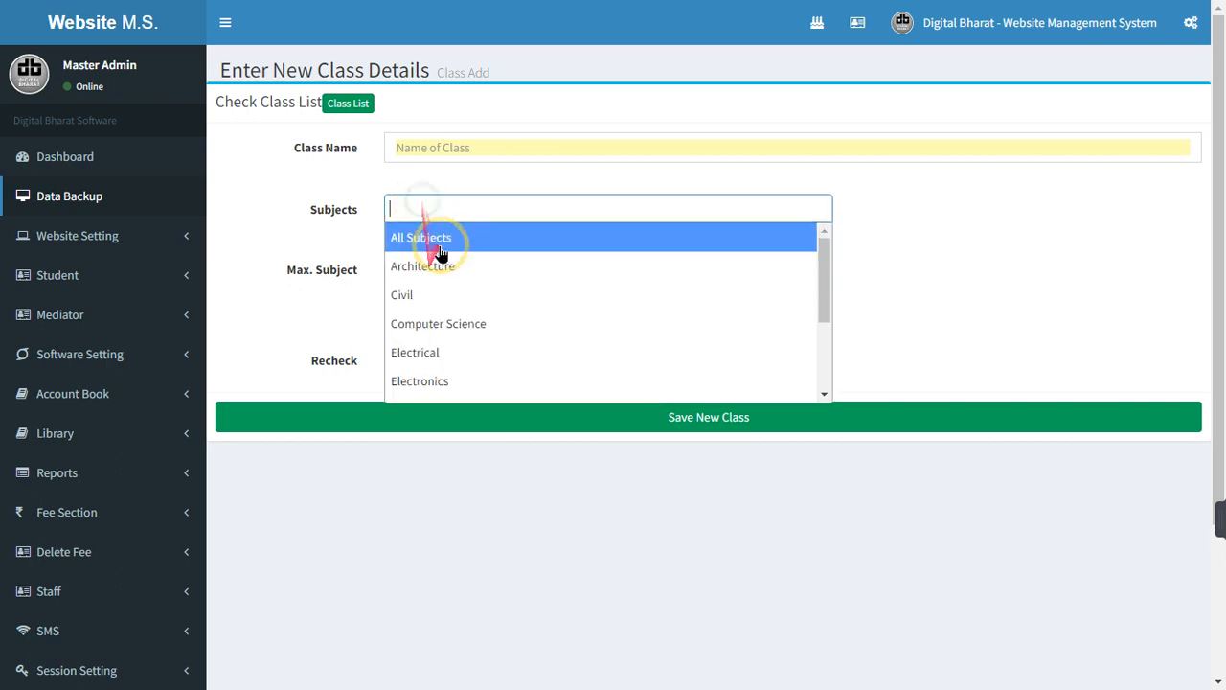
{"action": "left_click", "coordinate": [416, 144]}
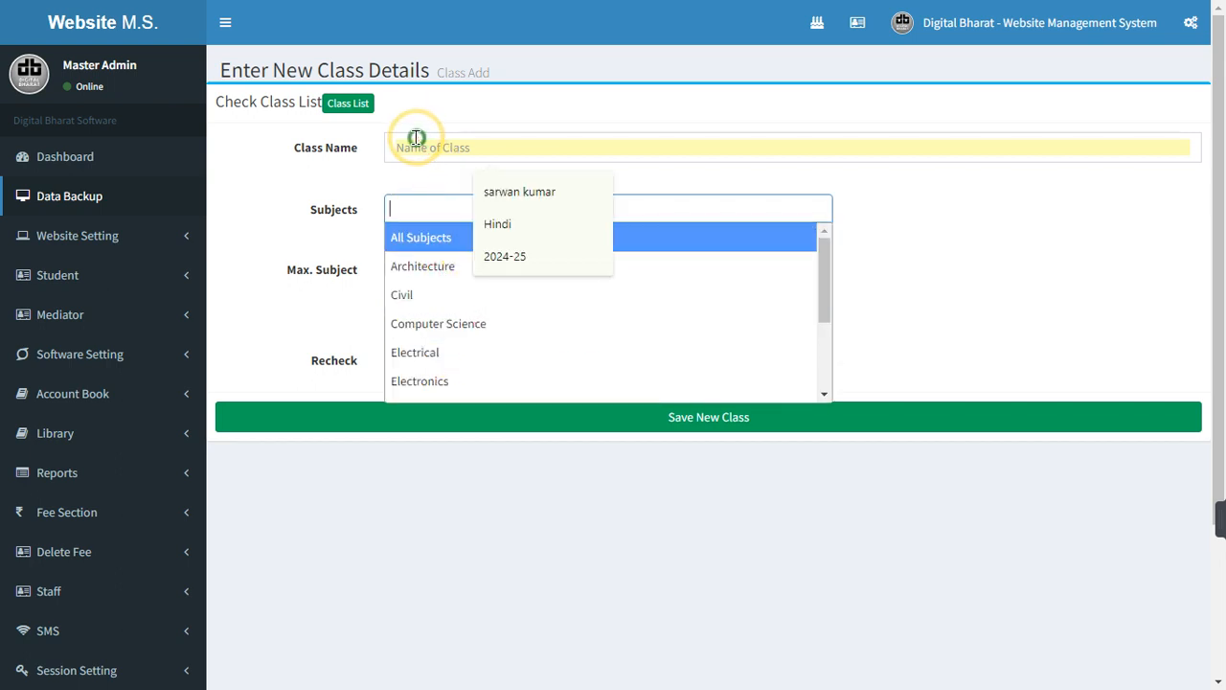
{"action": "left_click", "coordinate": [991, 211]}
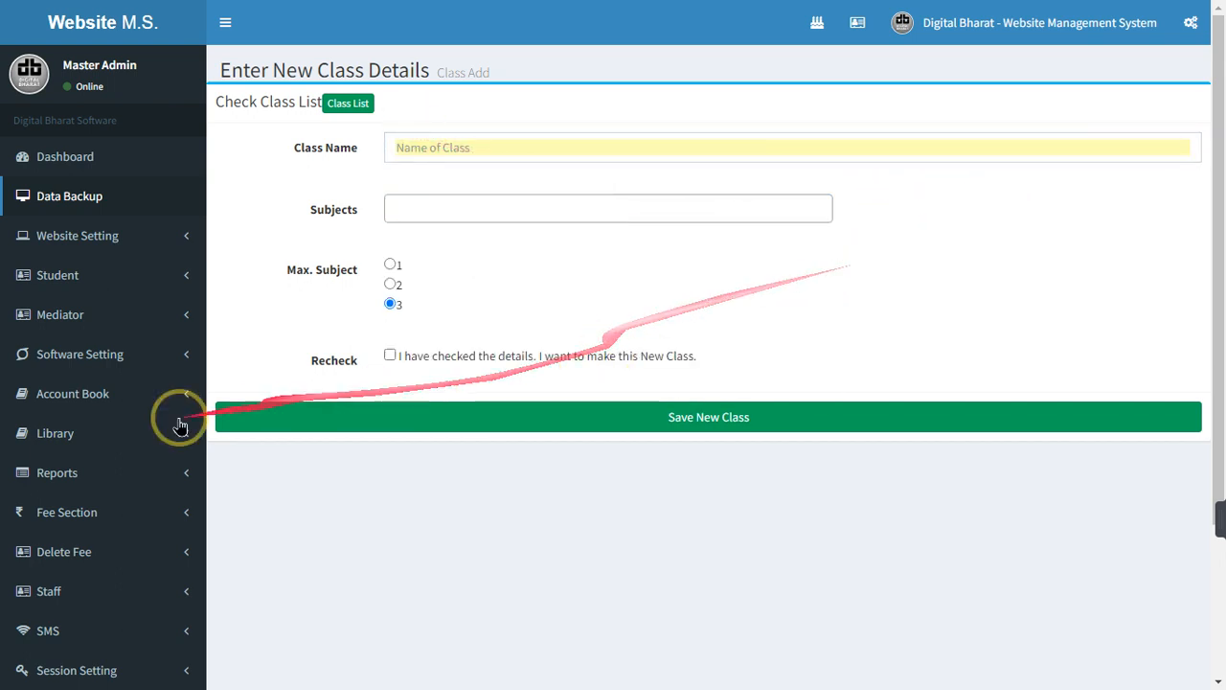
{"action": "left_click", "coordinate": [129, 355]}
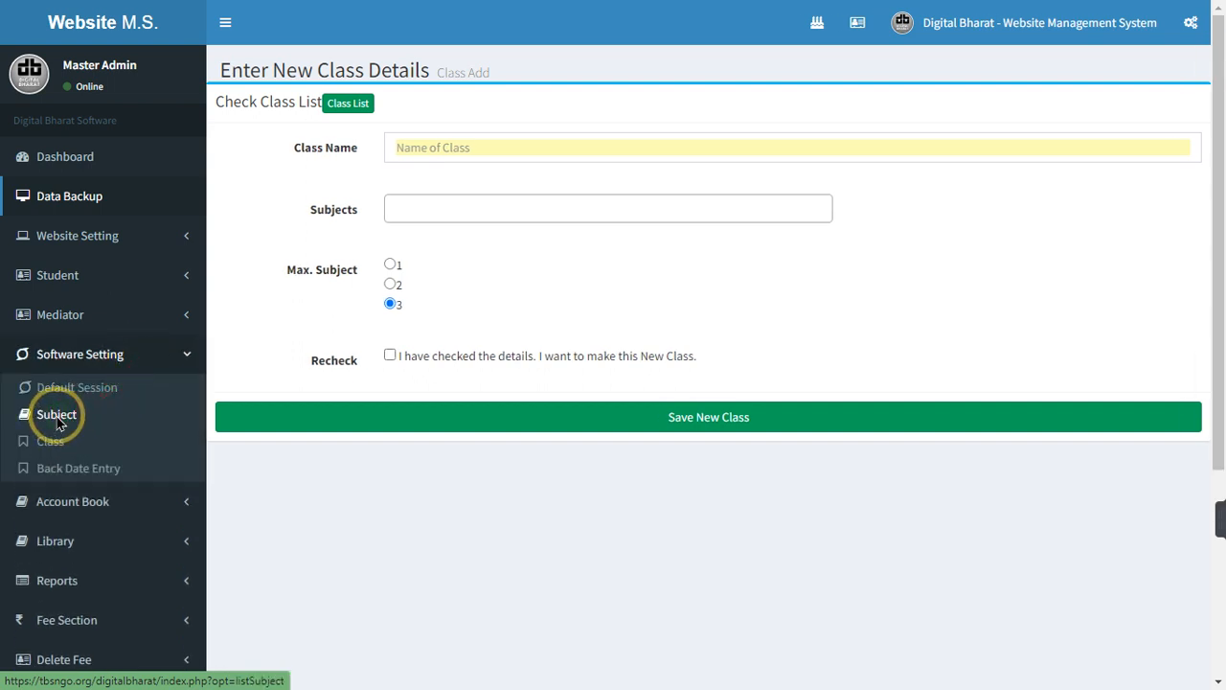
Review subjects like Mechanical (Production), Mechanical (Automobile) and Civil, then start adding a subject
{"action": "left_click", "coordinate": [57, 418]}
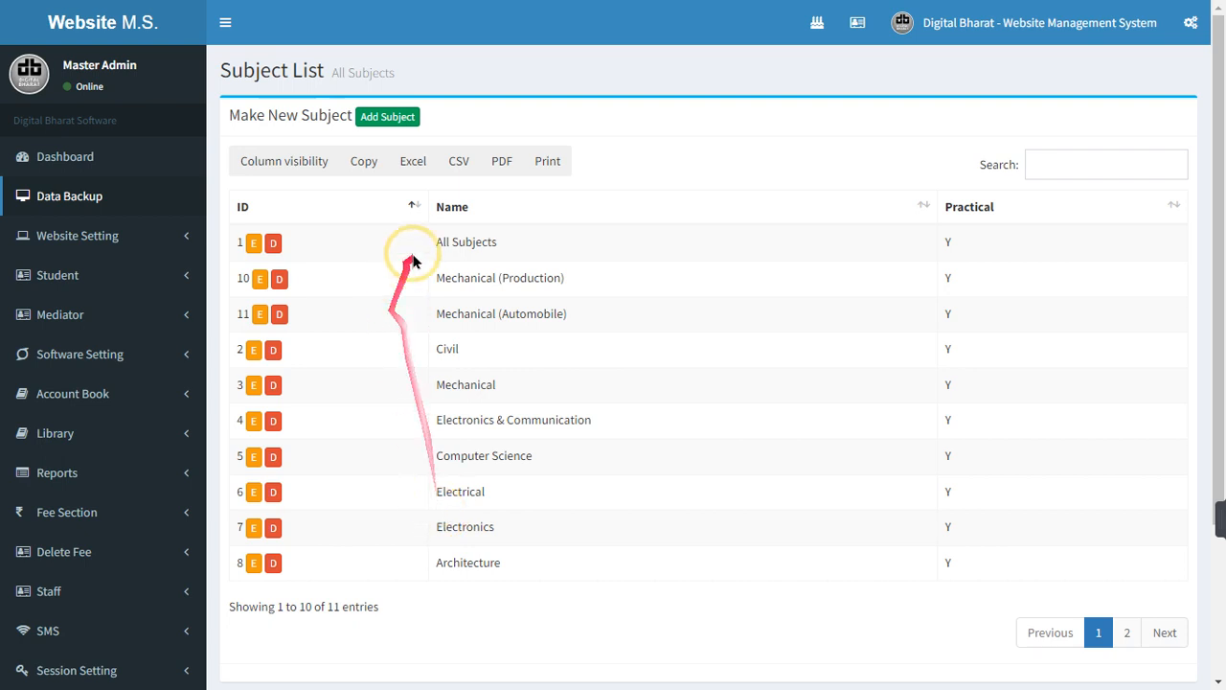
{"action": "left_click_drag", "start_coordinate": [433, 277], "coordinate": [590, 281]}
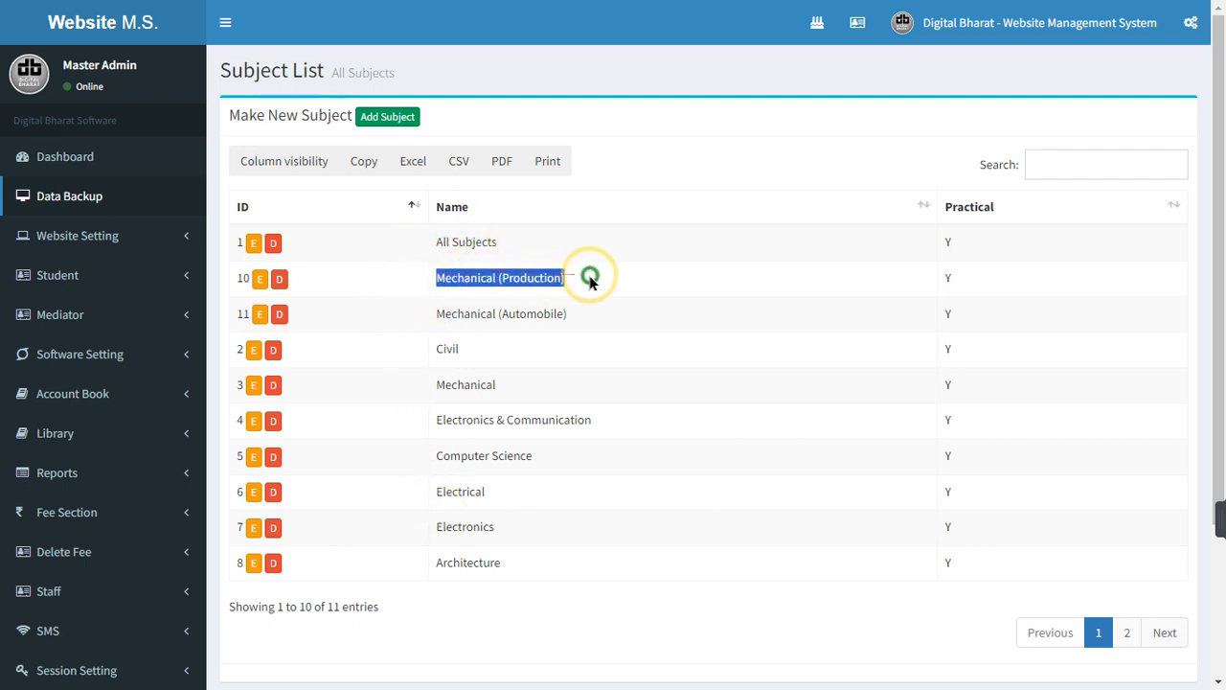
{"action": "left_click_drag", "start_coordinate": [458, 313], "coordinate": [569, 326]}
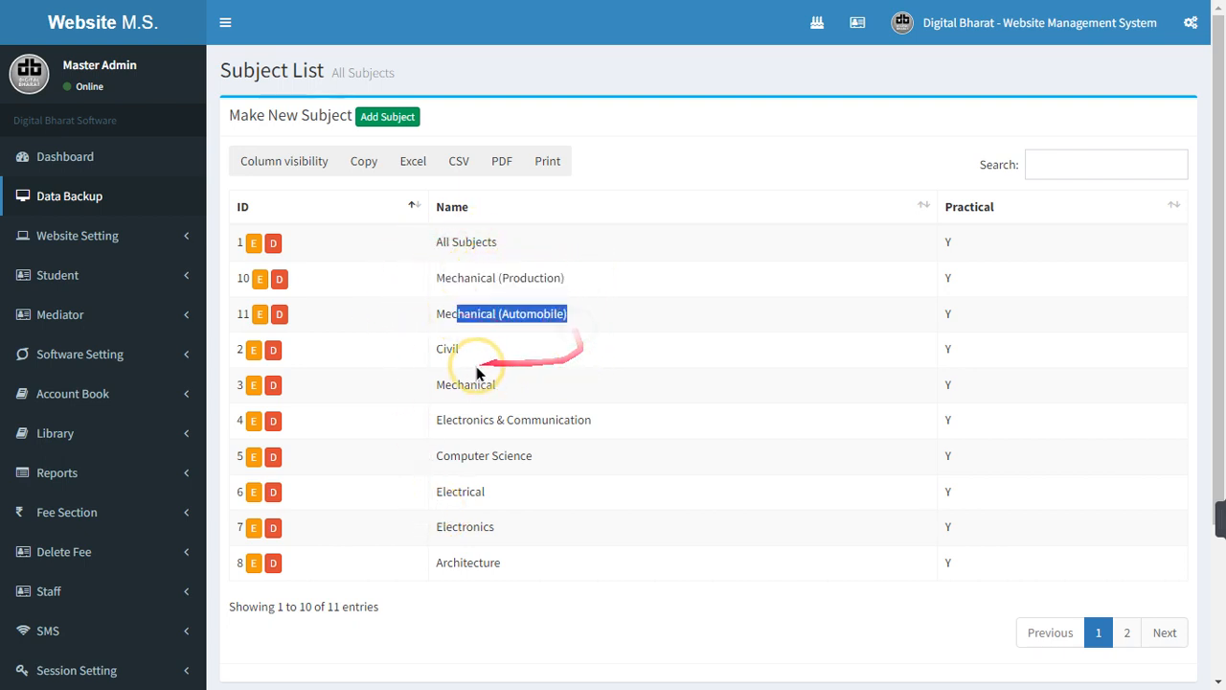
{"action": "left_click_drag", "start_coordinate": [433, 350], "coordinate": [520, 421]}
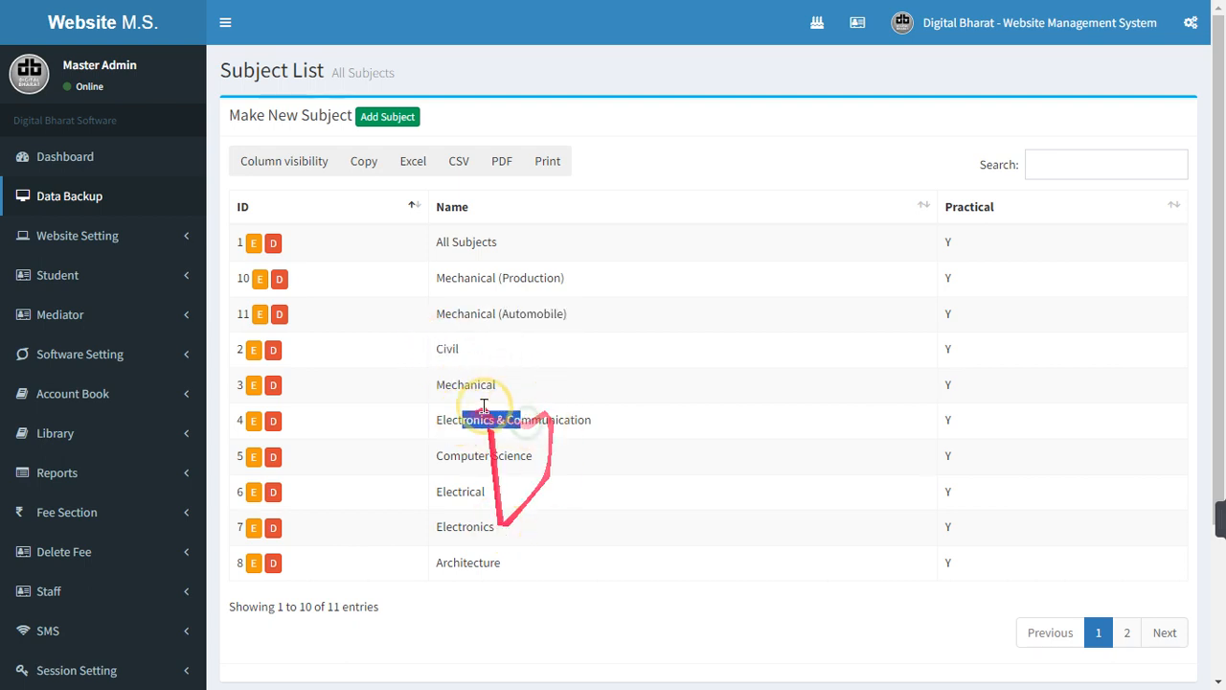
{"action": "left_click", "coordinate": [386, 117]}
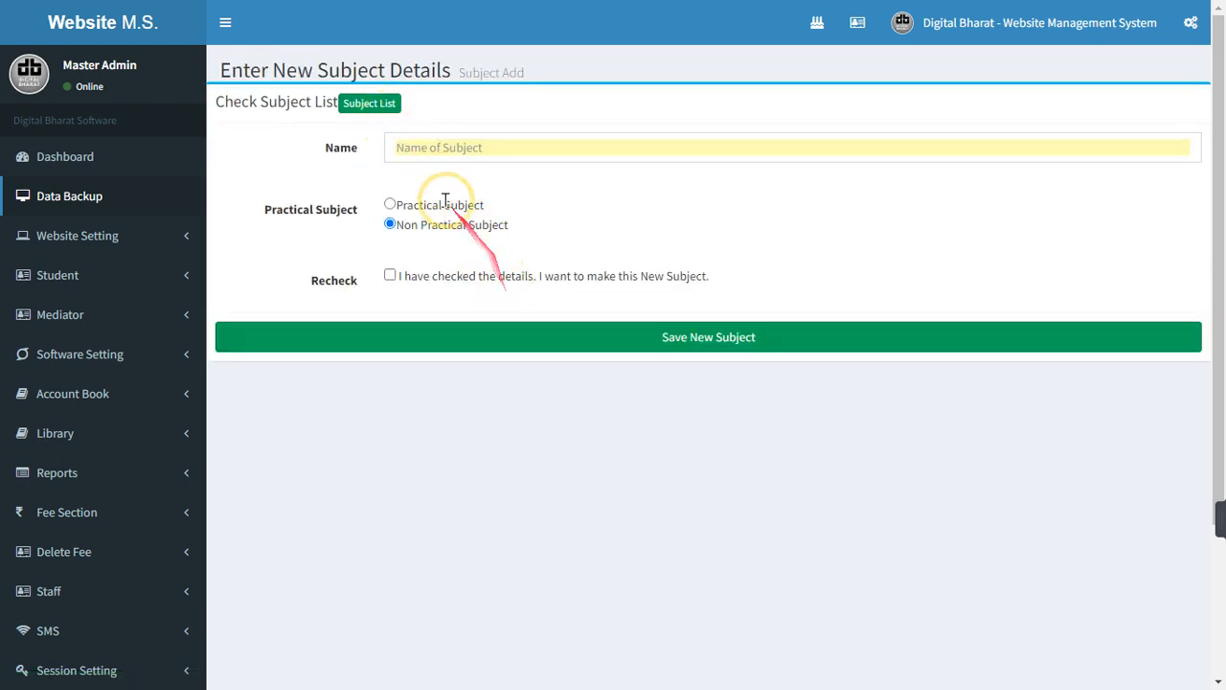
Review the new subject's details and tick Recheck, leaving the form unsaved
{"action": "left_click", "coordinate": [386, 149]}
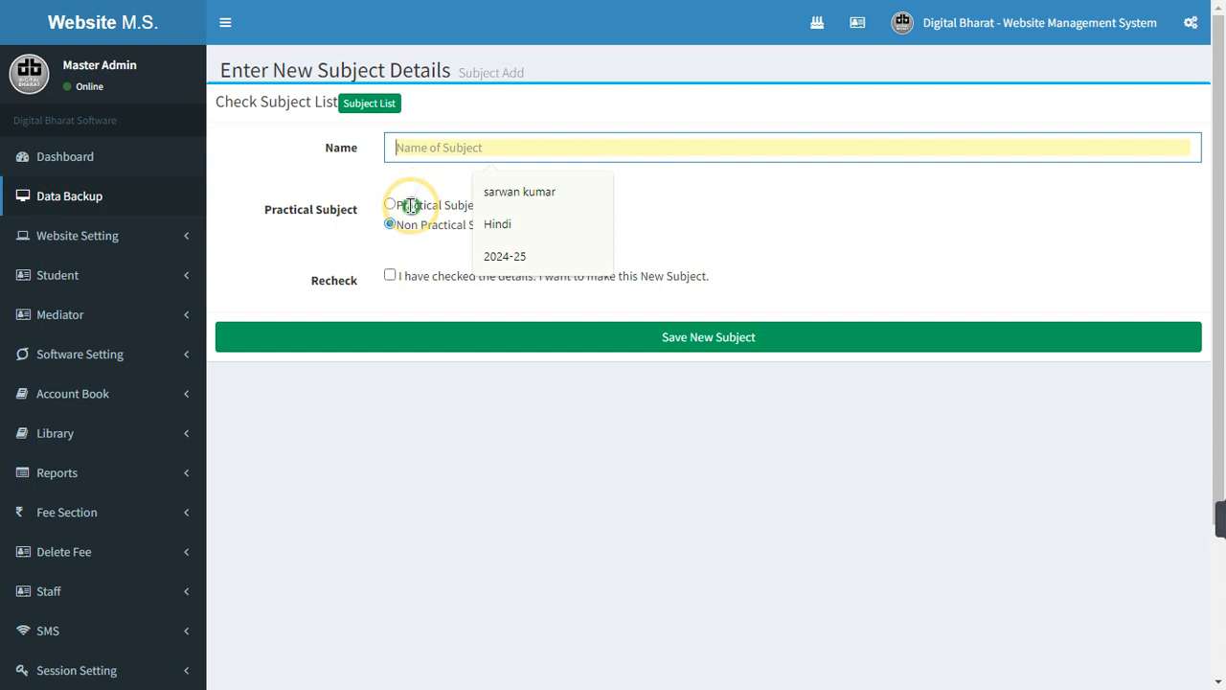
{"action": "left_click_drag", "start_coordinate": [411, 205], "coordinate": [486, 232]}
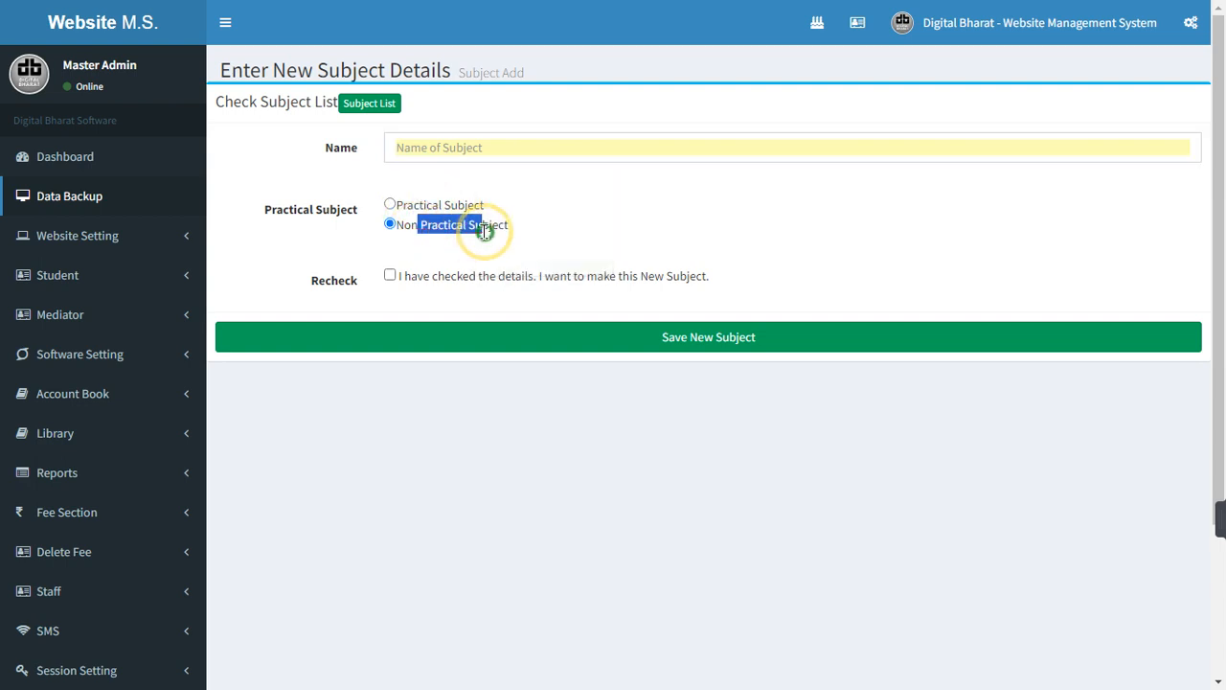
{"action": "left_click", "coordinate": [387, 276]}
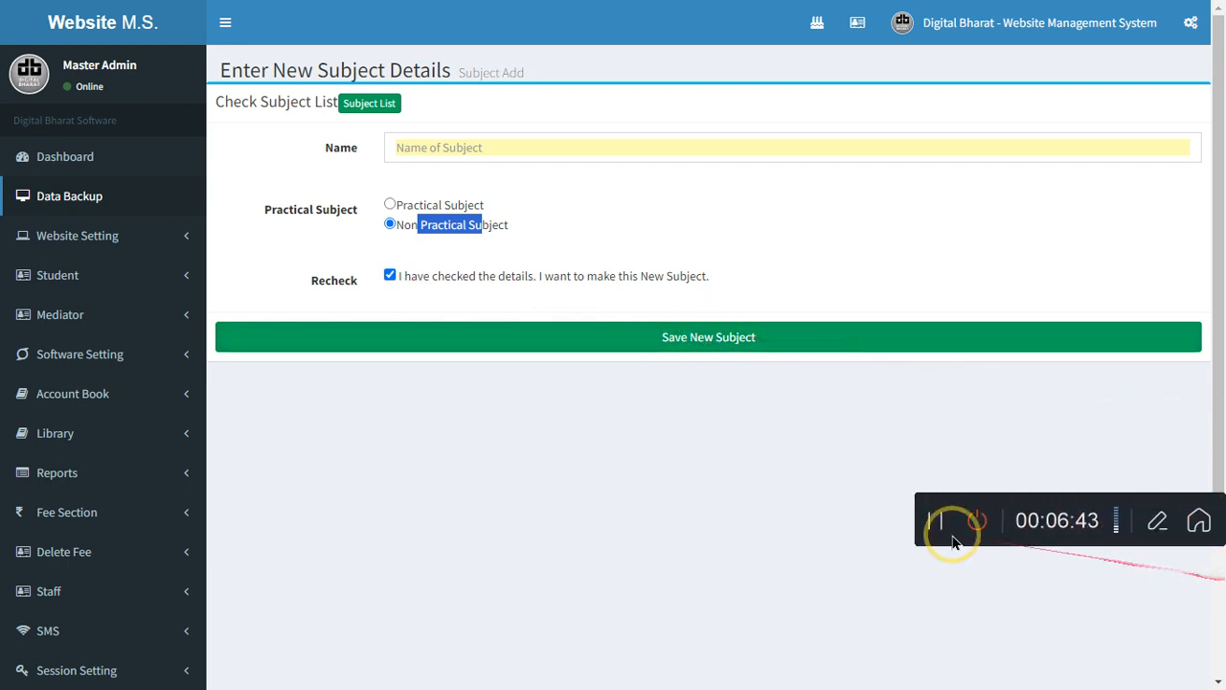
{"action": "left_click", "coordinate": [574, 493]}
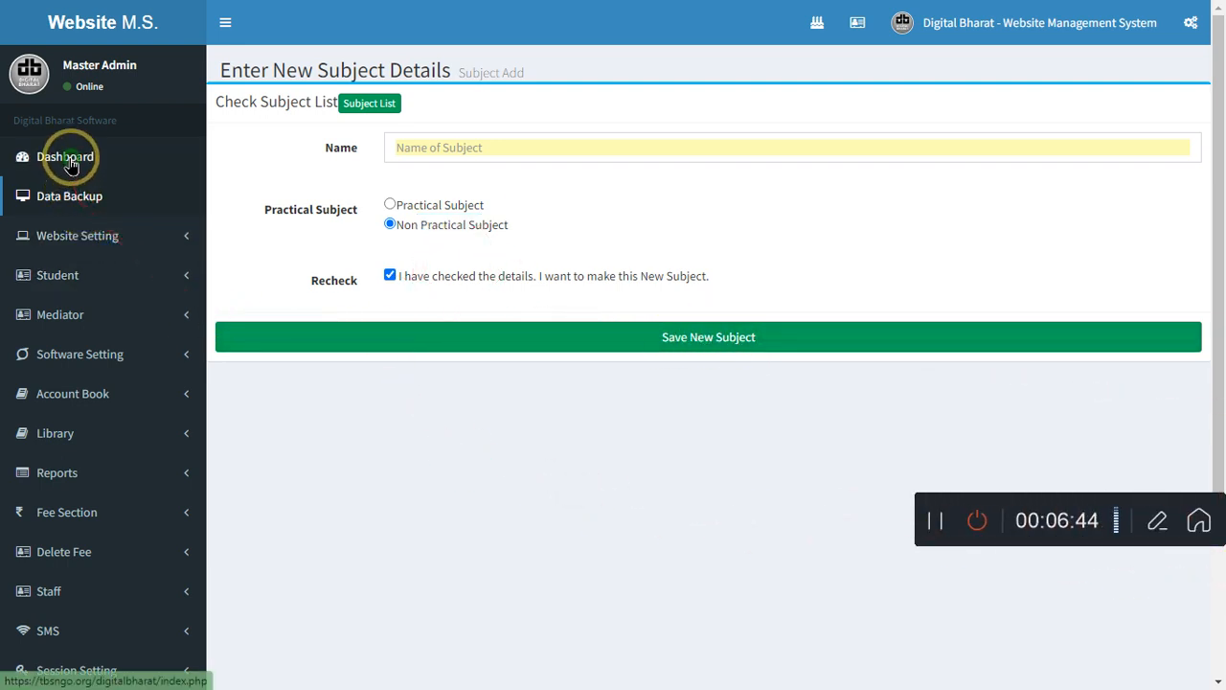
Return to the dashboard for session 2023-24 and expand the Software Setting menu
{"action": "scroll", "coordinate": [142, 452], "scroll_direction": "down", "scroll_amount": 1}
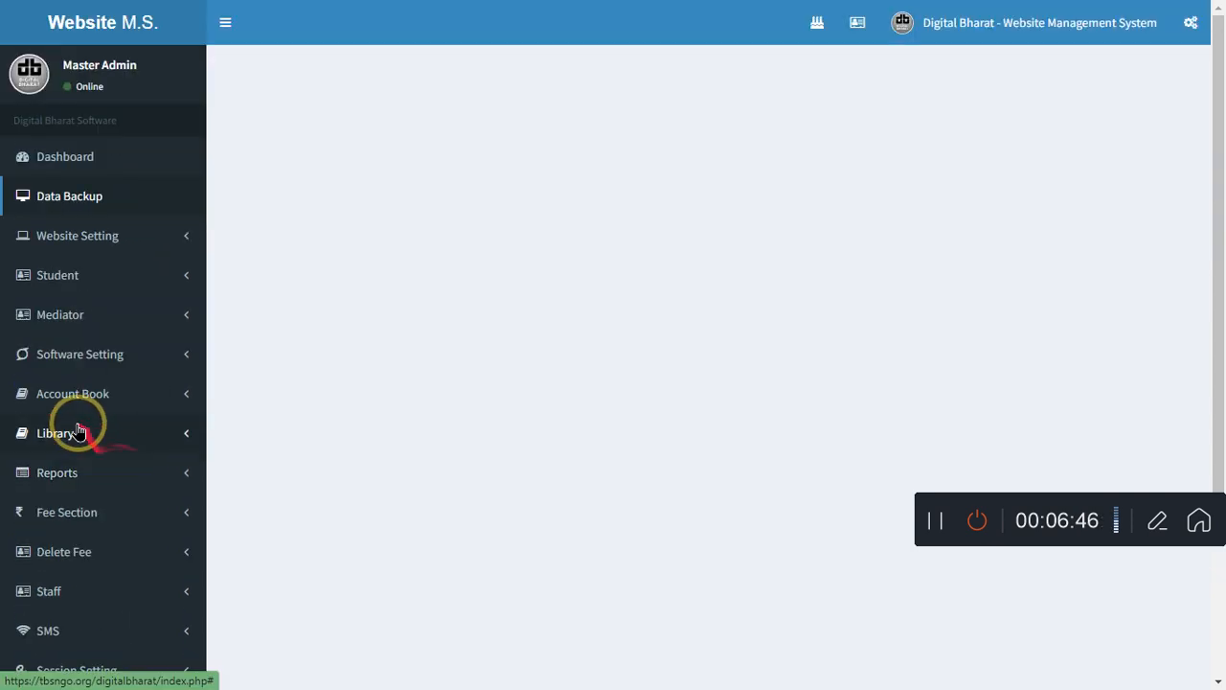
{"action": "left_click", "coordinate": [120, 359]}
{"action": "left_click", "coordinate": [119, 356]}
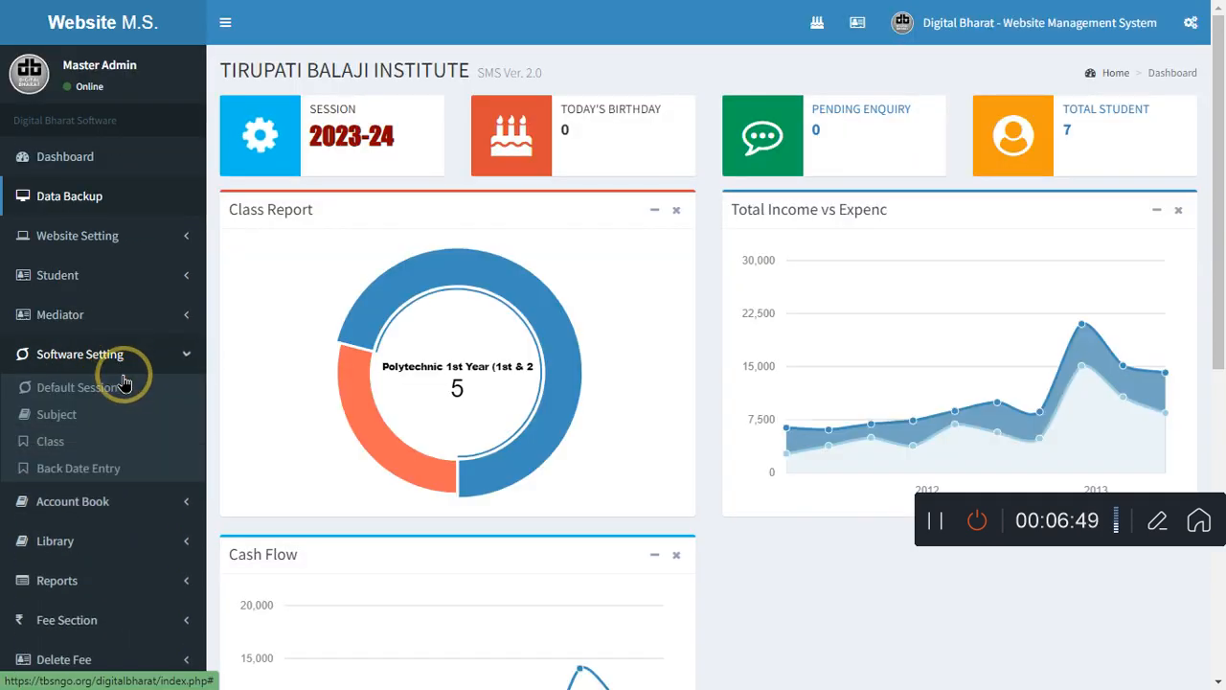
Open the Class List, look at the Add Class form, then go back to the list
{"action": "left_click", "coordinate": [45, 443]}
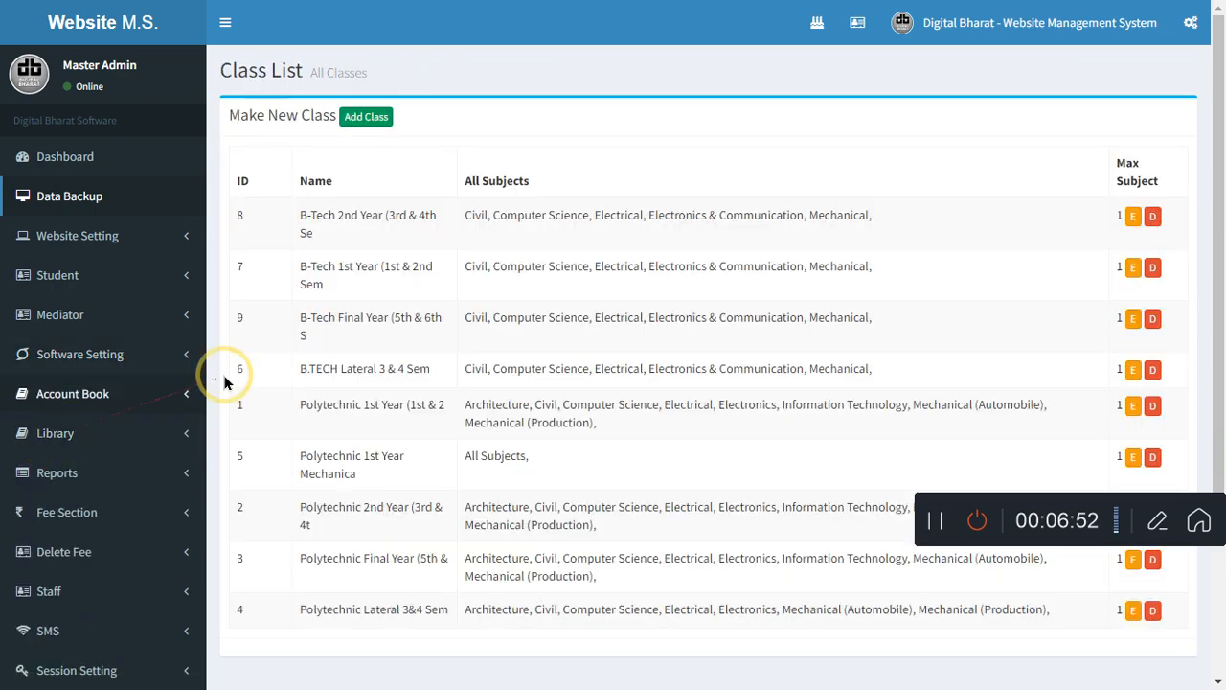
{"action": "left_click", "coordinate": [366, 117]}
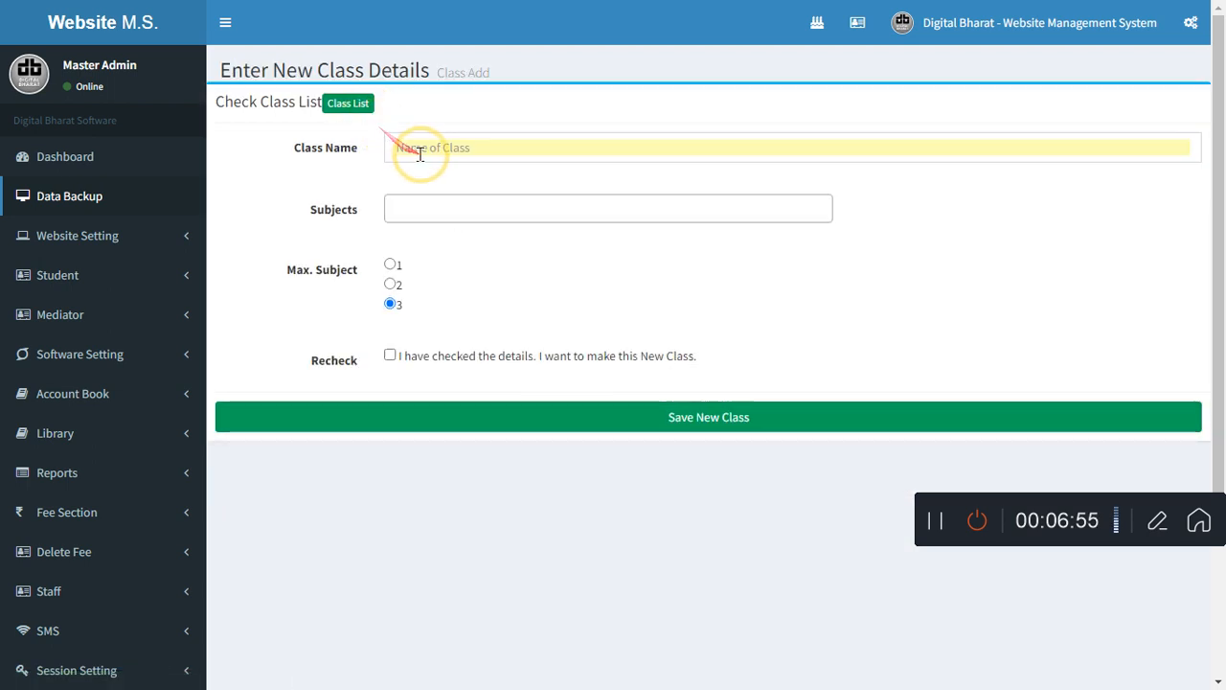
{"action": "left_click", "coordinate": [426, 154]}
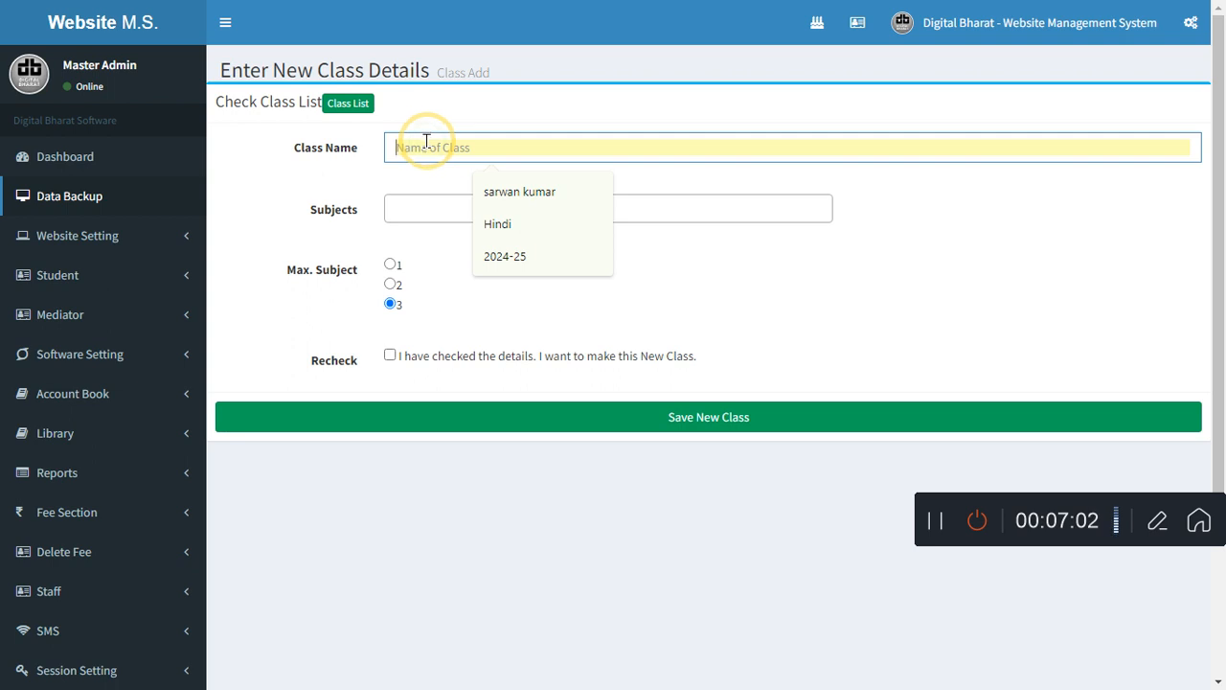
{"action": "left_click", "coordinate": [349, 103]}
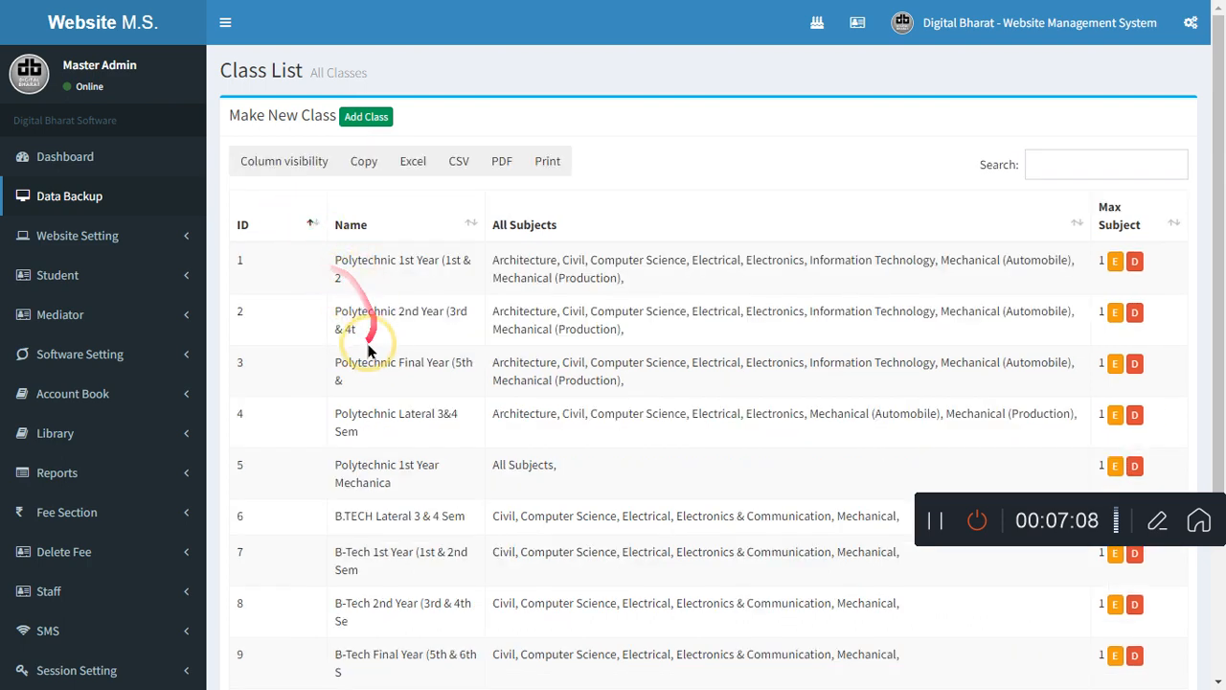
Scroll through the nine existing classes, then open an empty Add Class form
{"action": "scroll", "coordinate": [358, 376], "scroll_direction": "down", "scroll_amount": 2}
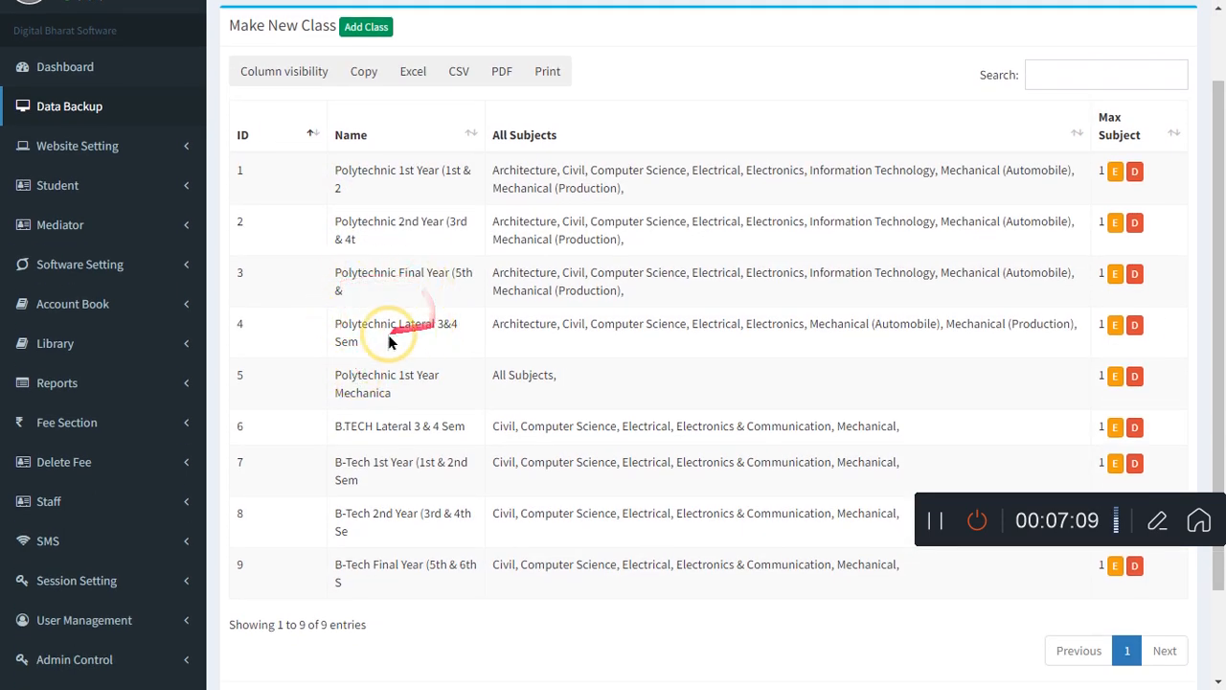
{"action": "scroll", "coordinate": [369, 345], "scroll_direction": "down", "scroll_amount": 3}
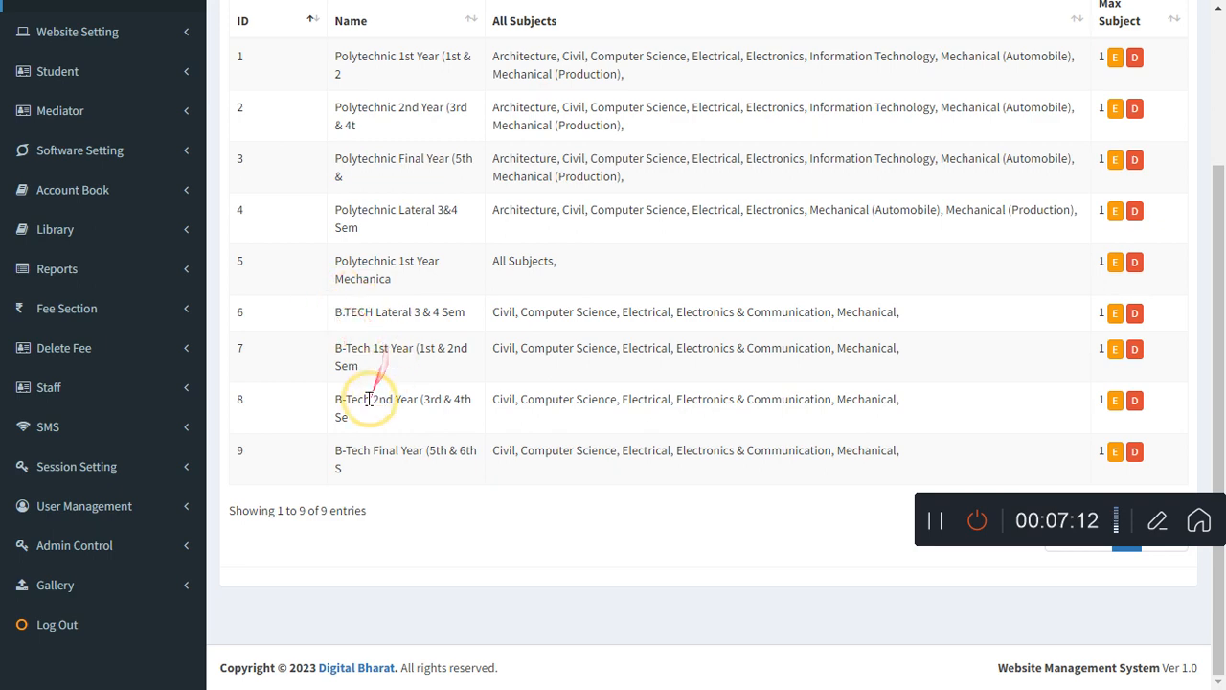
{"action": "scroll", "coordinate": [466, 450], "scroll_direction": "up", "scroll_amount": 5}
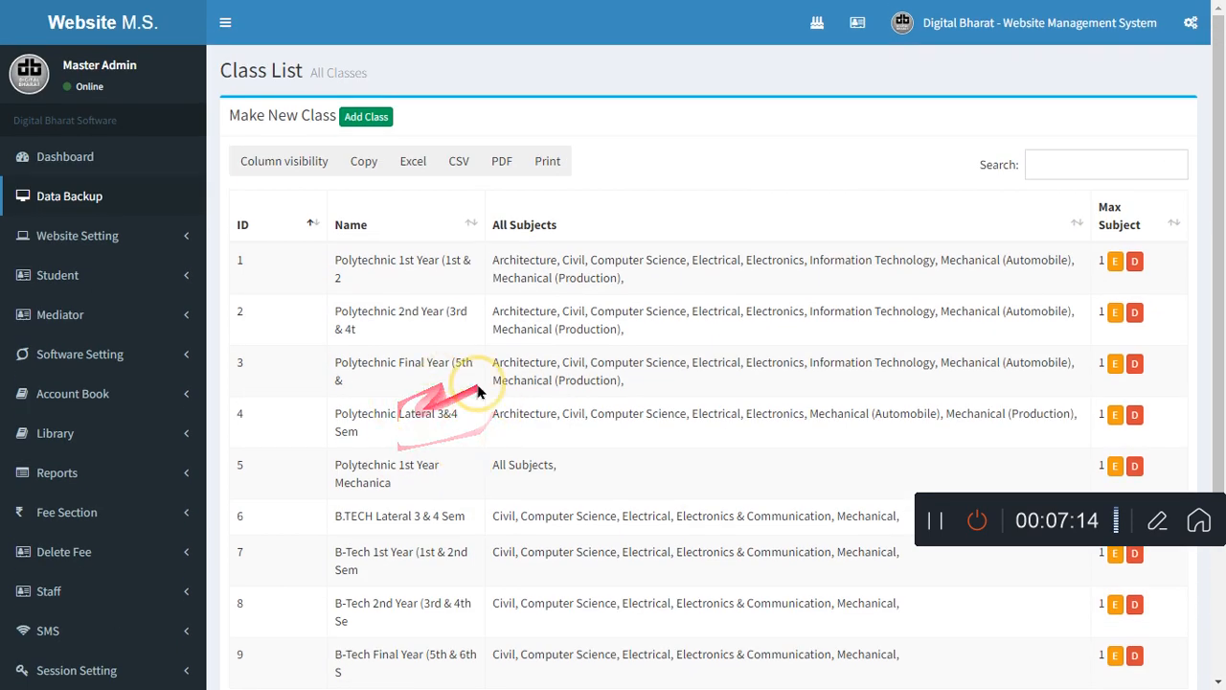
{"action": "scroll", "coordinate": [451, 349], "scroll_direction": "down", "scroll_amount": 5}
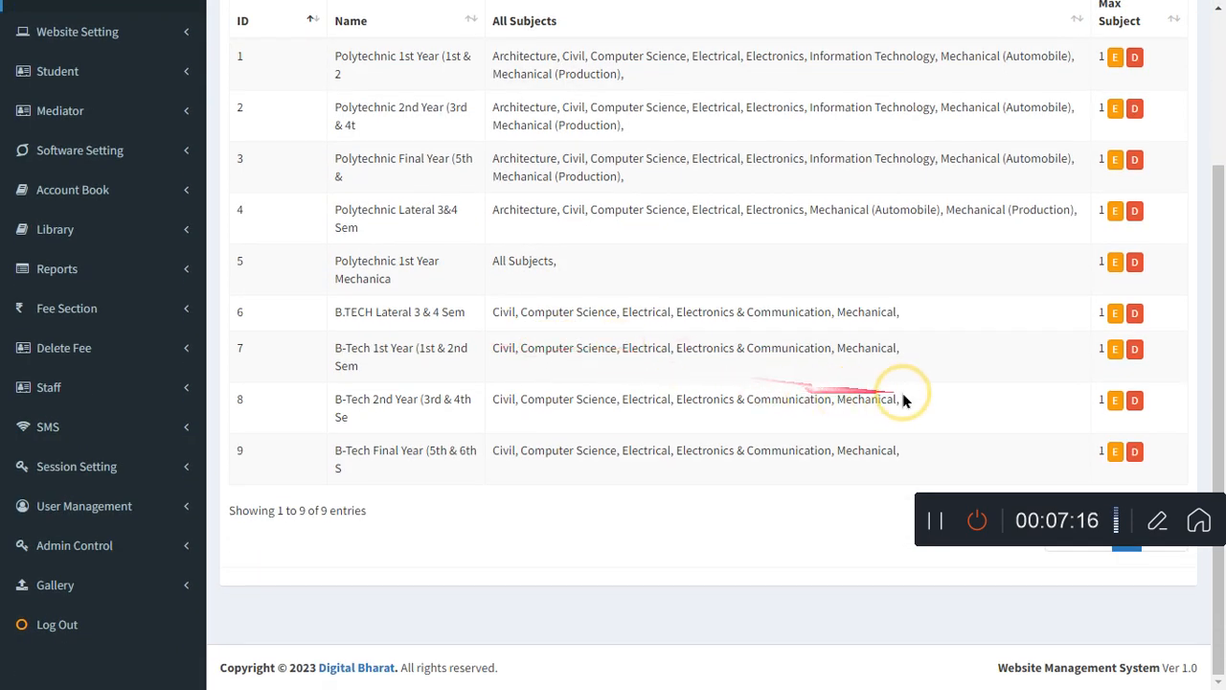
{"action": "scroll", "coordinate": [962, 461], "scroll_direction": "up", "scroll_amount": 3}
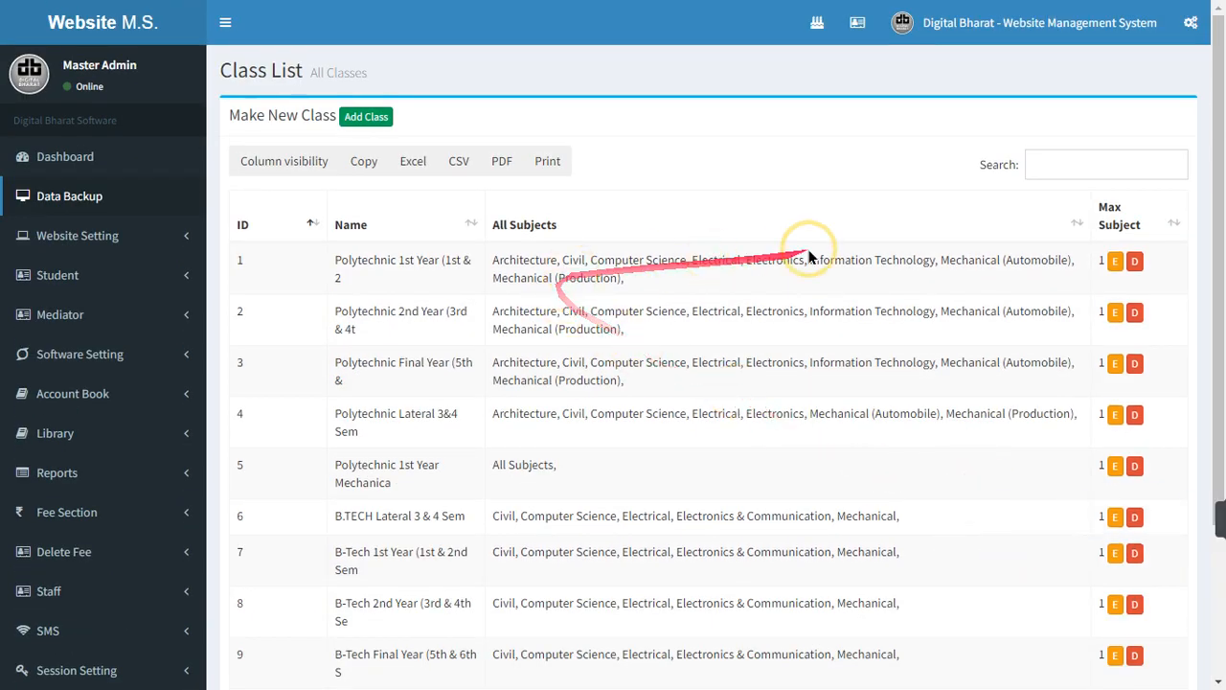
{"action": "scroll", "coordinate": [939, 392], "scroll_direction": "down", "scroll_amount": 4}
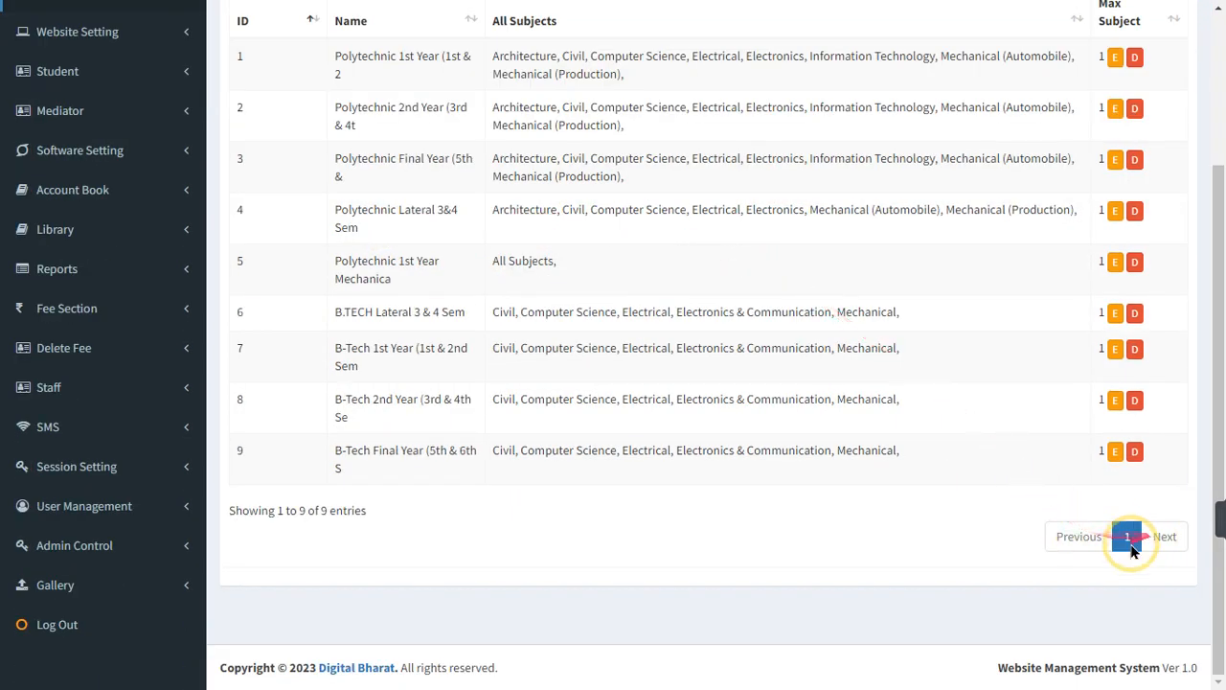
{"action": "scroll", "coordinate": [247, 431], "scroll_direction": "up", "scroll_amount": 4}
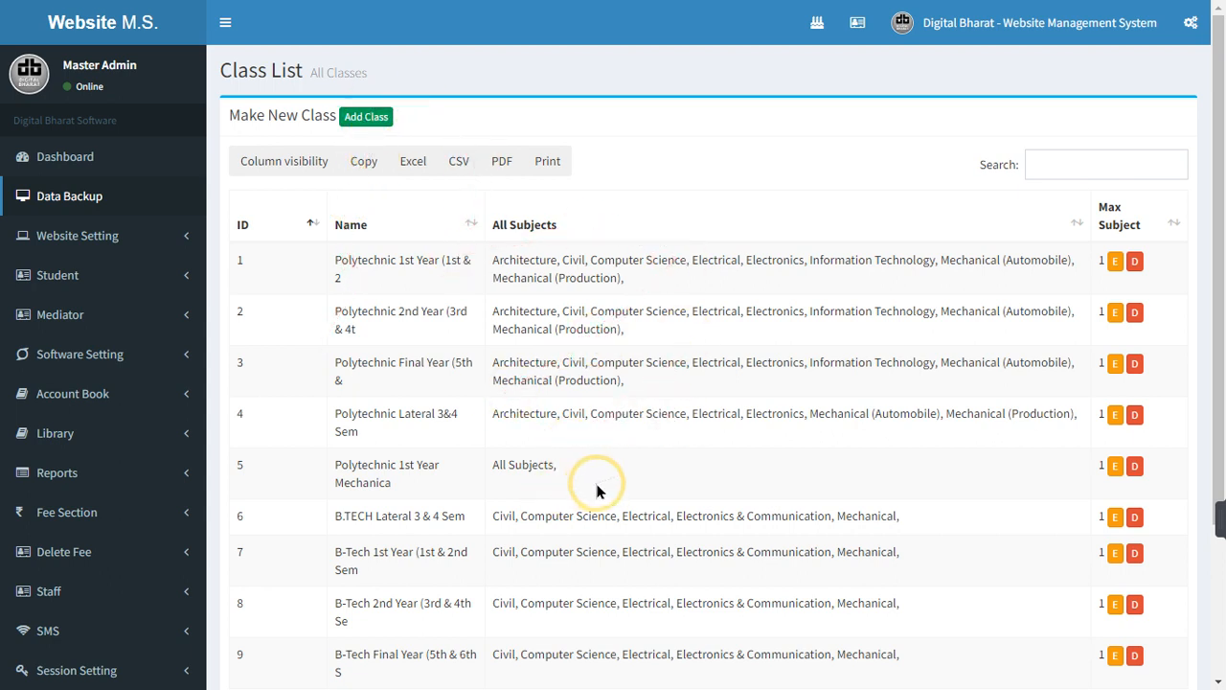
{"action": "left_click", "coordinate": [367, 120]}
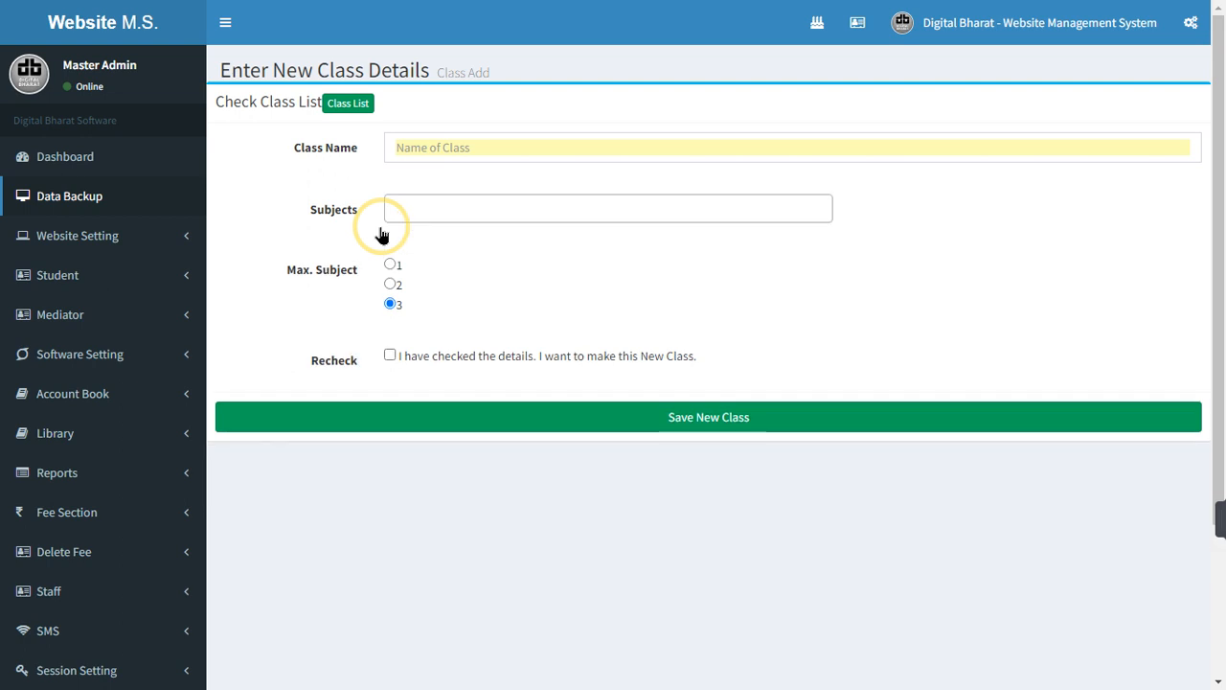
{"action": "left_click", "coordinate": [424, 145]}
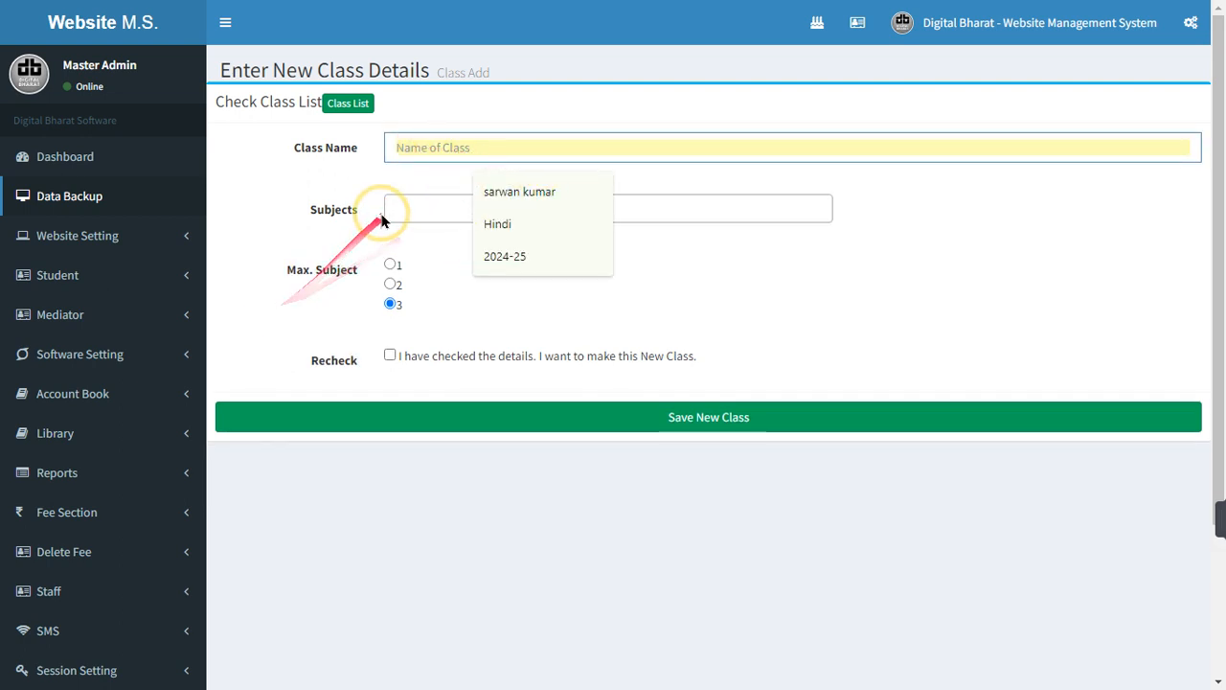
Look through the Subjects choices (Architecture, Civil, Computer Science, Electrical, Electronics) and close the list
{"action": "left_click", "coordinate": [410, 203]}
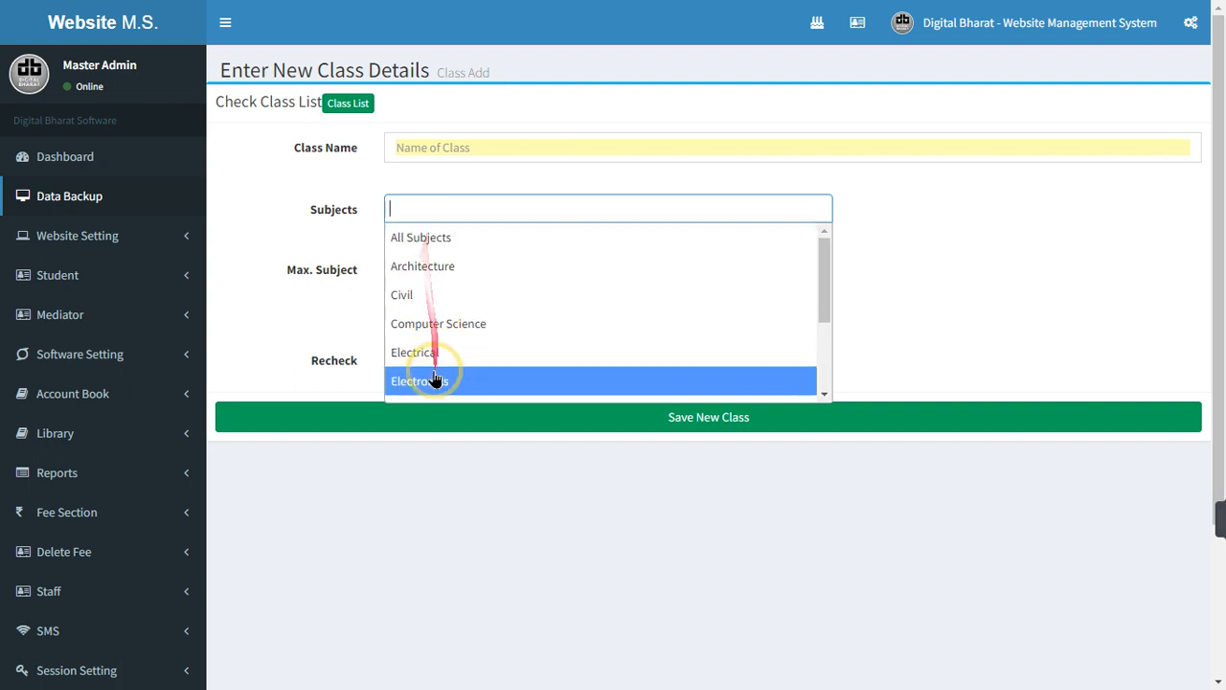
{"action": "left_click", "coordinate": [438, 148]}
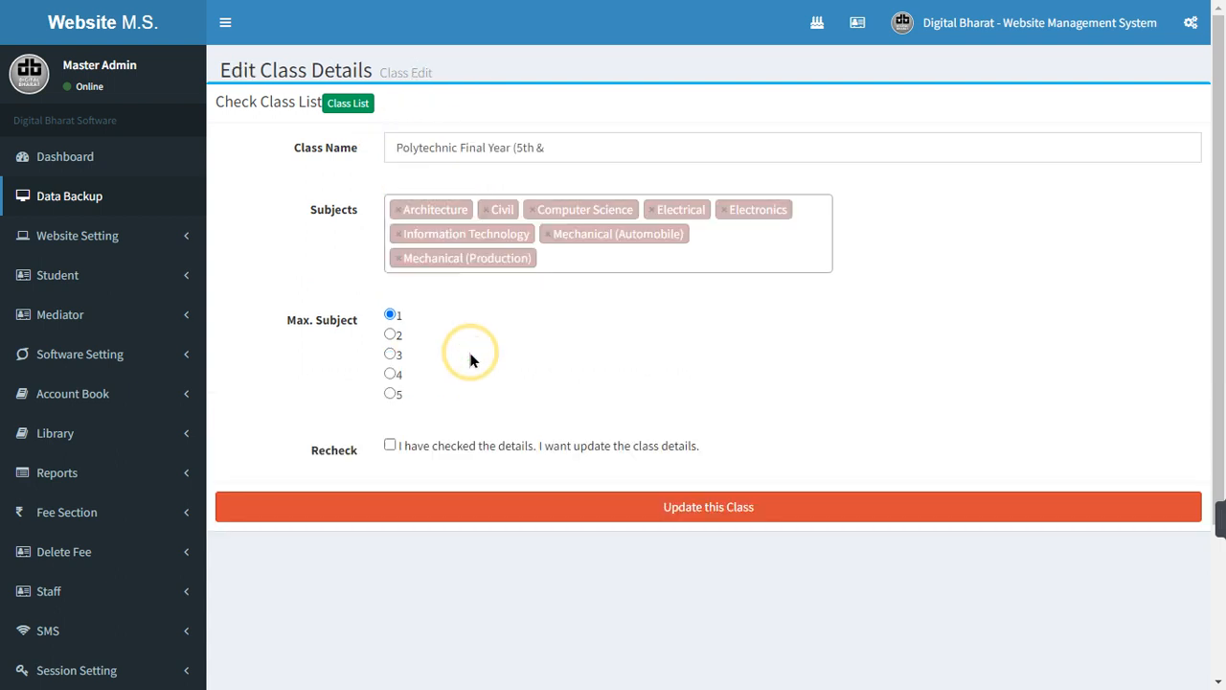
Complete the class name as 'Polytechnic Final Year (5th & 6)', tick Recheck and update the class
{"action": "left_click", "coordinate": [547, 147]}
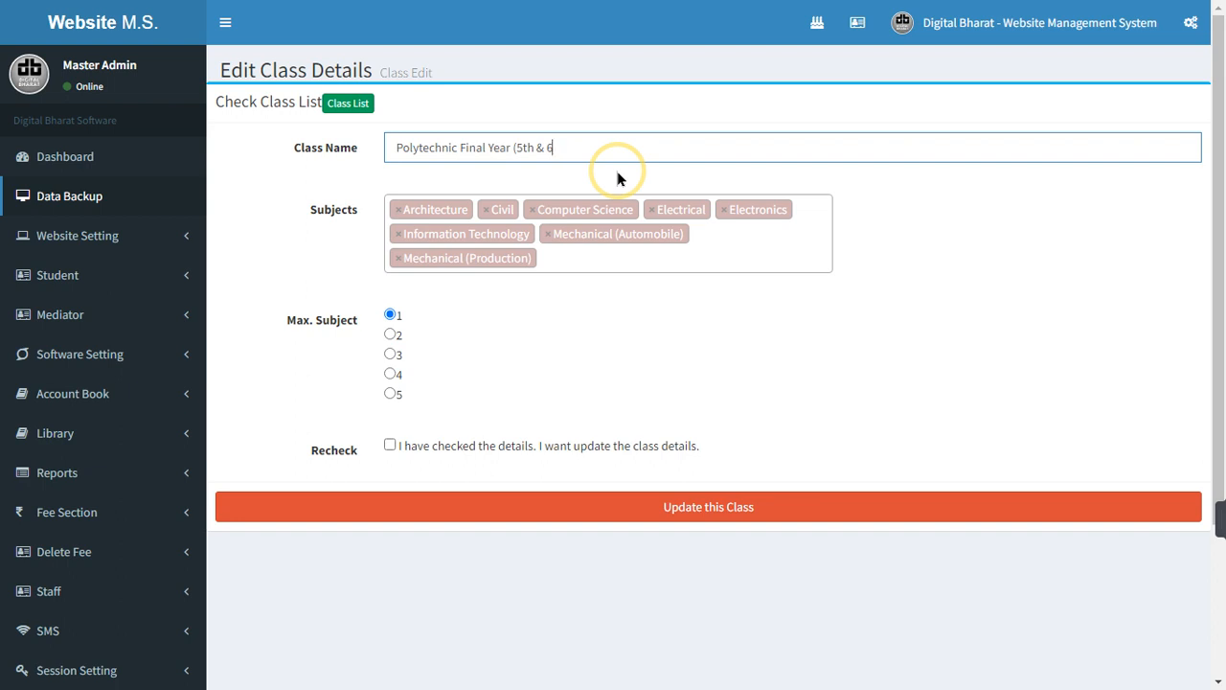
{"action": "type", "text": ")"}
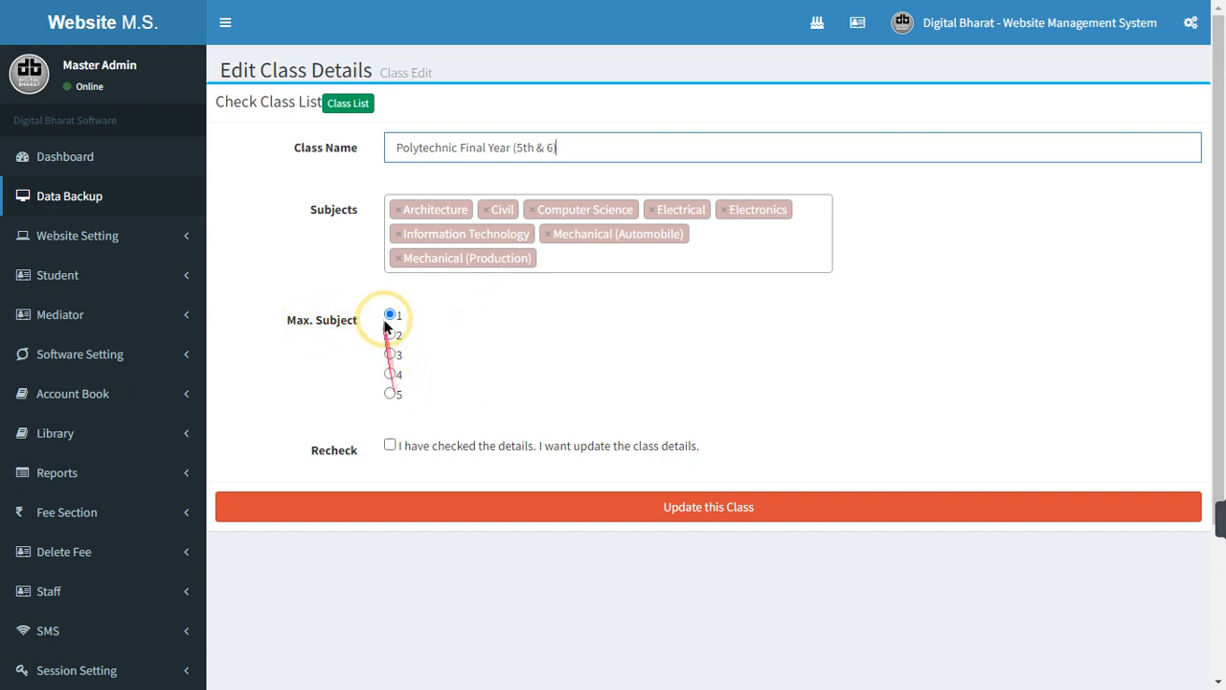
{"action": "left_click", "coordinate": [389, 444]}
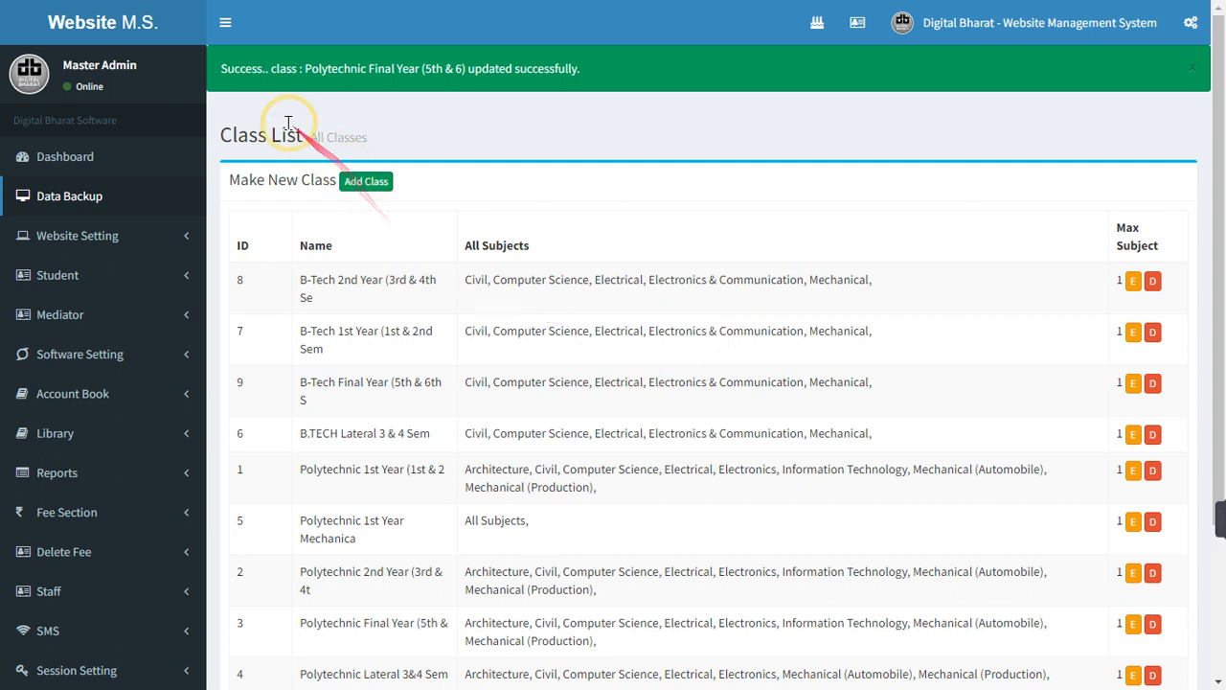
{"action": "left_click_drag", "start_coordinate": [228, 70], "coordinate": [569, 111]}
{"action": "left_click", "coordinate": [585, 139]}
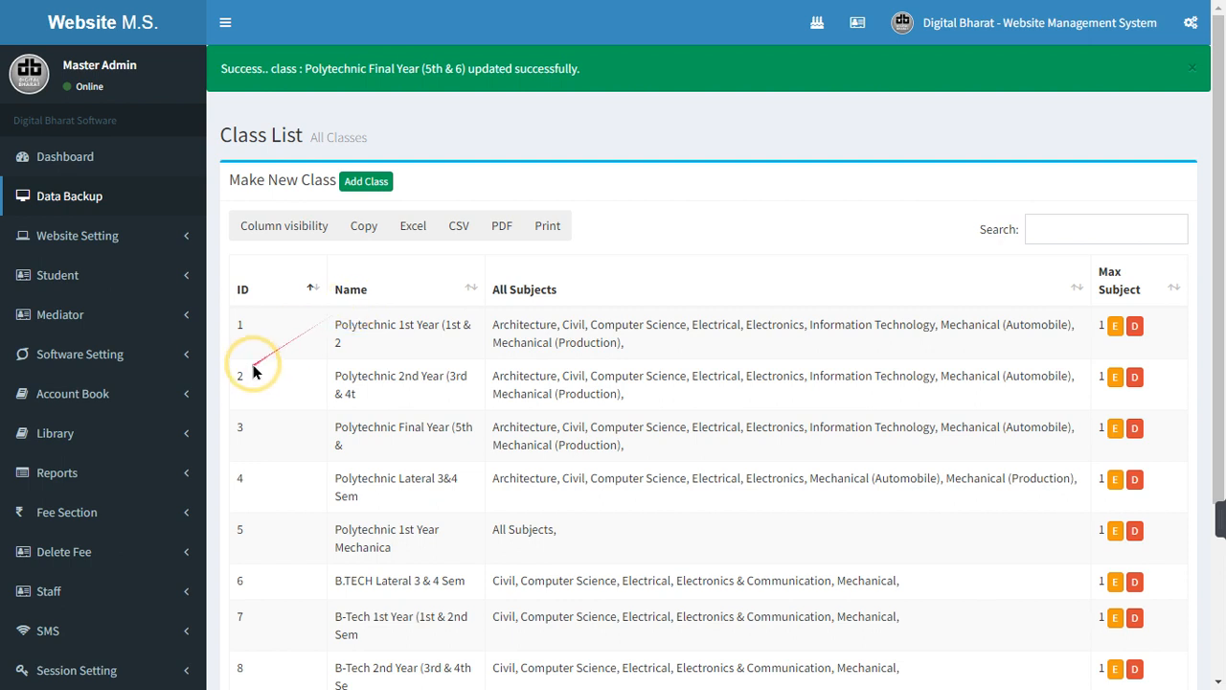
Scroll down the nine-class Class List and expand the Fee Section submenu
{"action": "scroll", "coordinate": [244, 362], "scroll_direction": "down", "scroll_amount": 3}
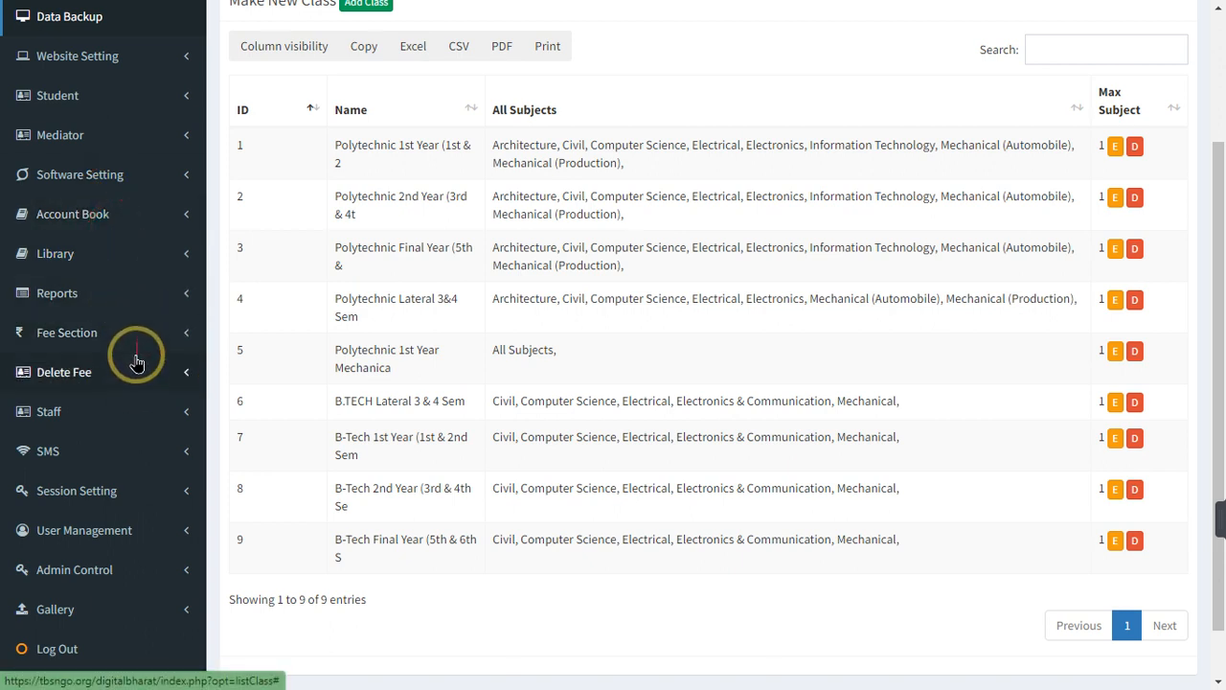
{"action": "scroll", "coordinate": [131, 402], "scroll_direction": "down", "scroll_amount": 1}
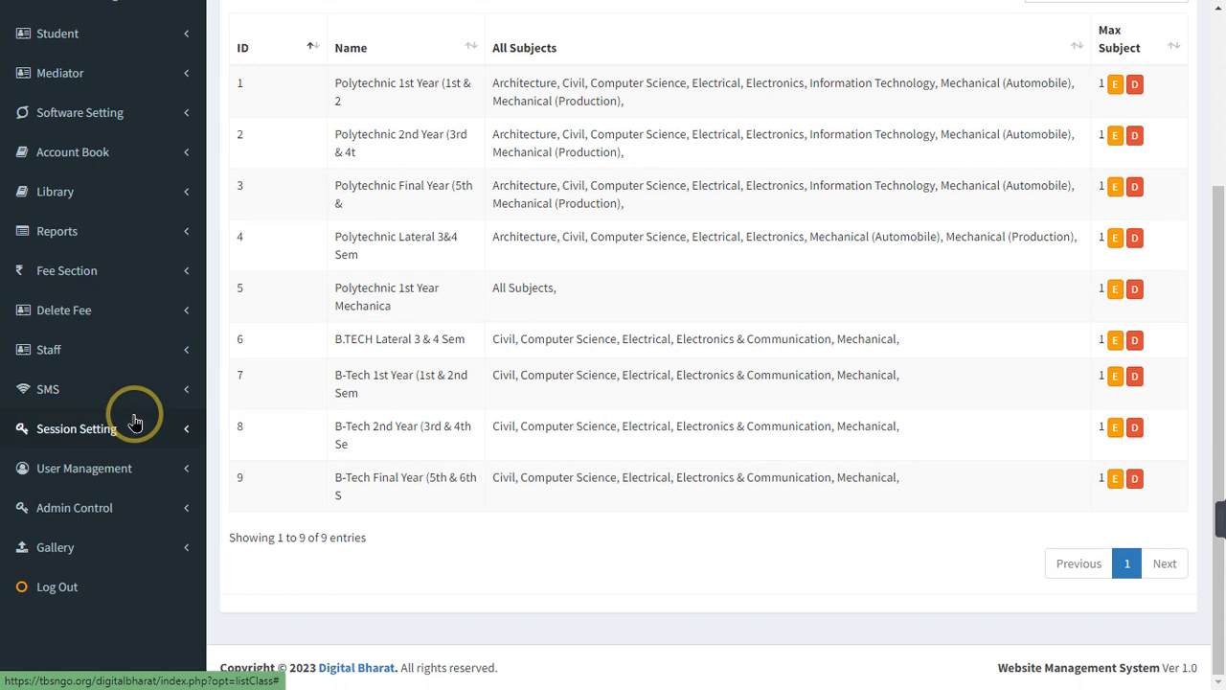
{"action": "left_click", "coordinate": [123, 275]}
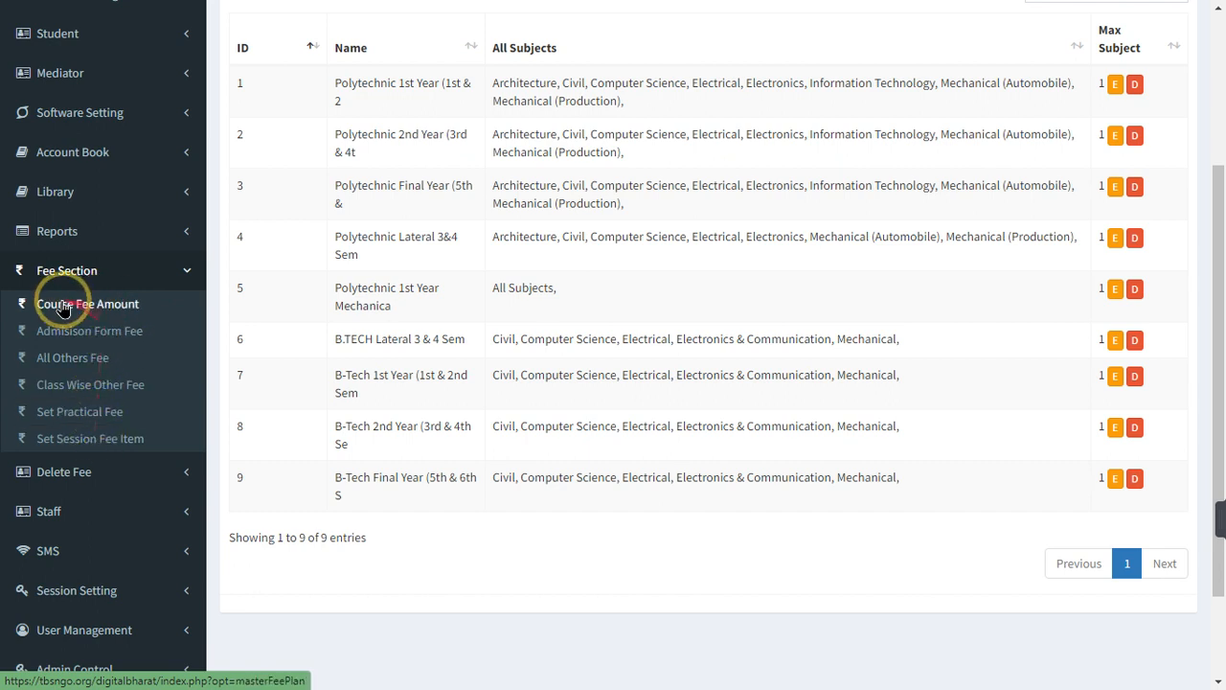
Set the Regular course fee for Polytechnic 1st Year Mechanica to 30000 and save it
{"action": "left_click", "coordinate": [111, 314]}
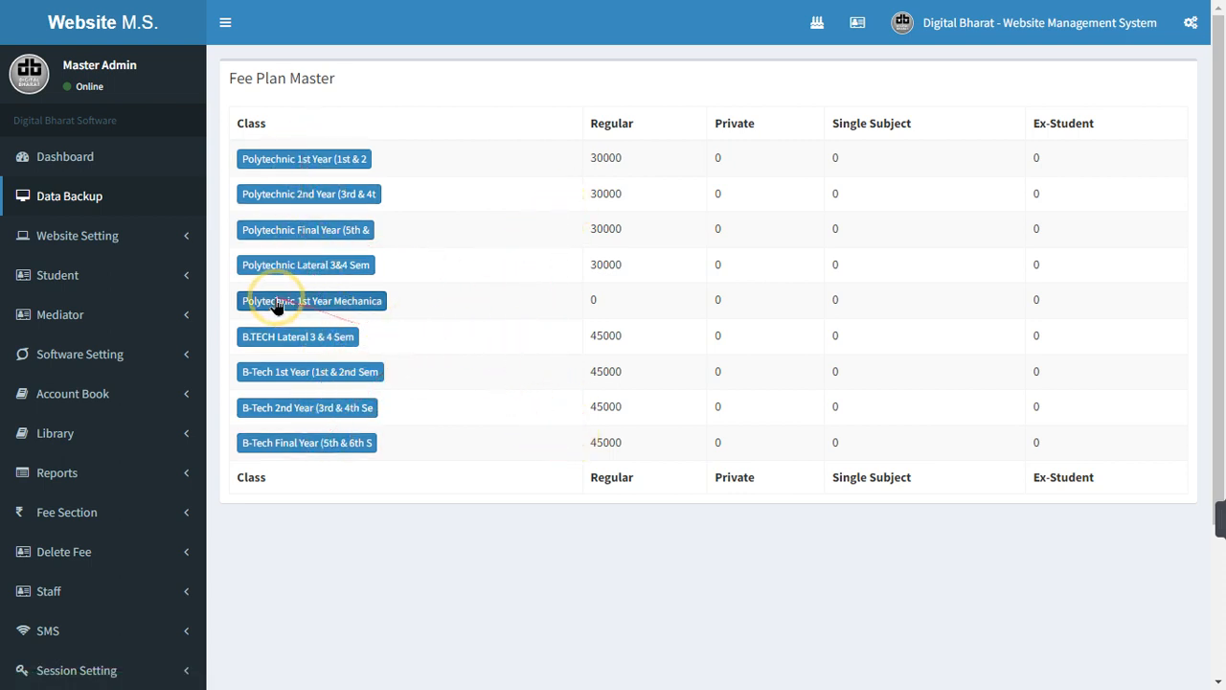
{"action": "left_click", "coordinate": [356, 305]}
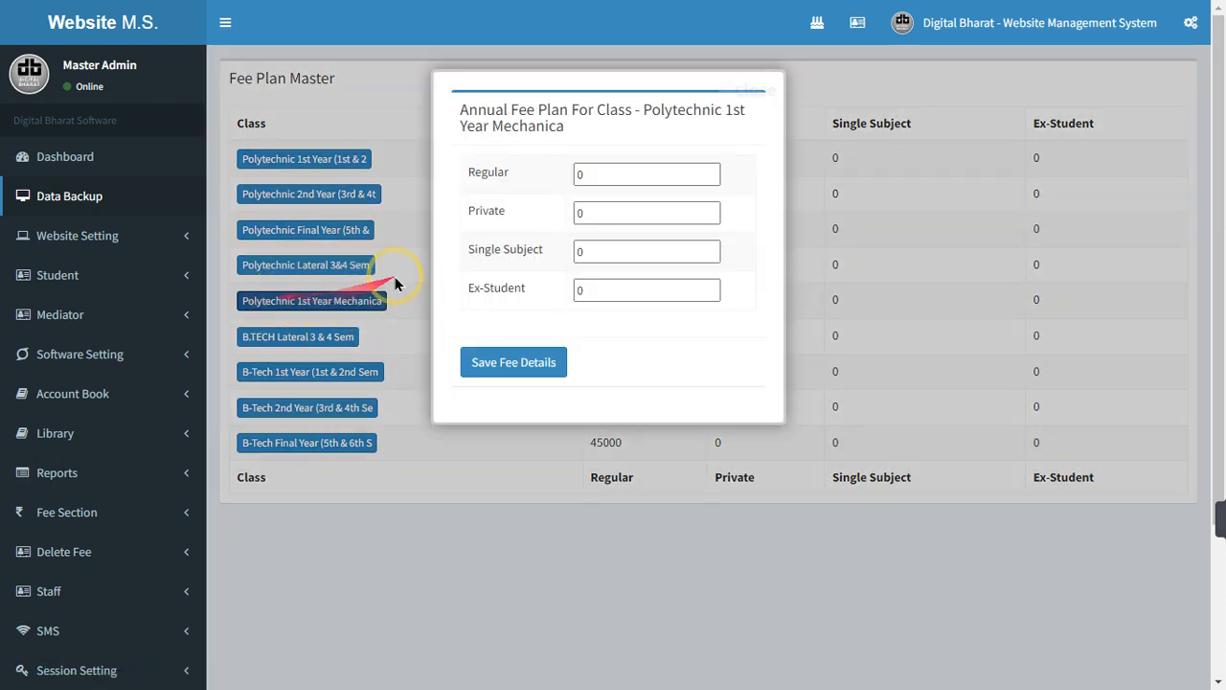
{"action": "double_click", "coordinate": [582, 173]}
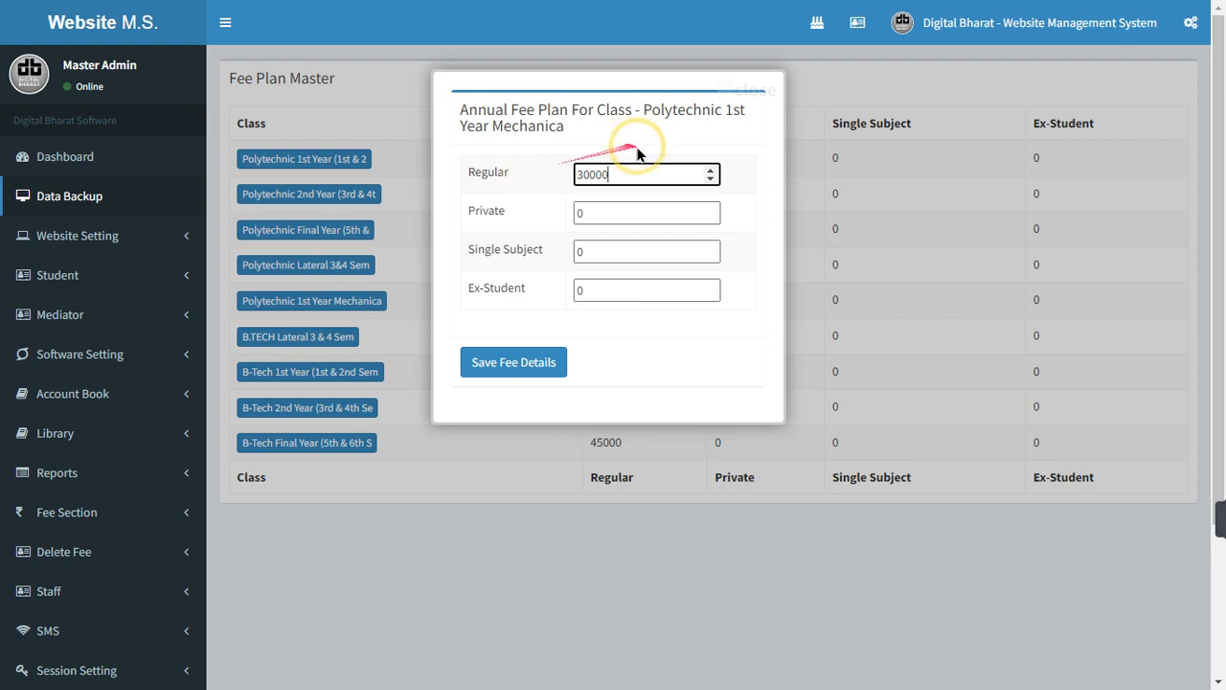
{"action": "left_click_drag", "start_coordinate": [606, 214], "coordinate": [539, 207]}
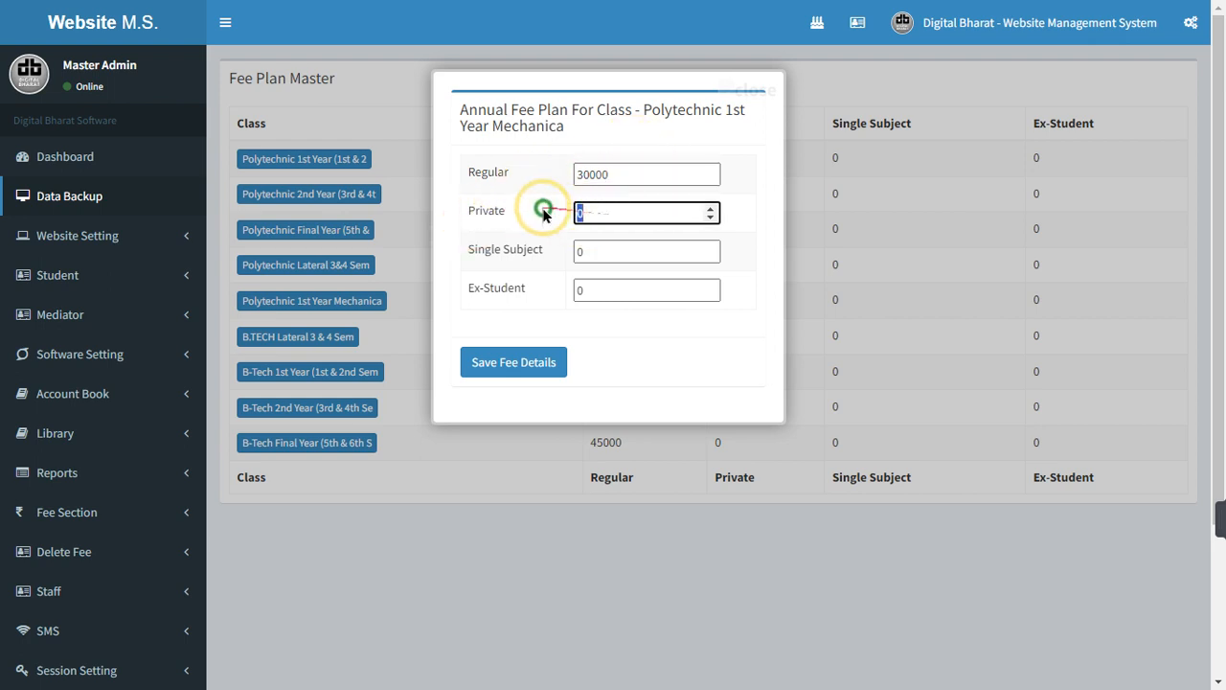
{"action": "left_click_drag", "start_coordinate": [482, 252], "coordinate": [539, 263]}
{"action": "left_click_drag", "start_coordinate": [621, 289], "coordinate": [567, 310]}
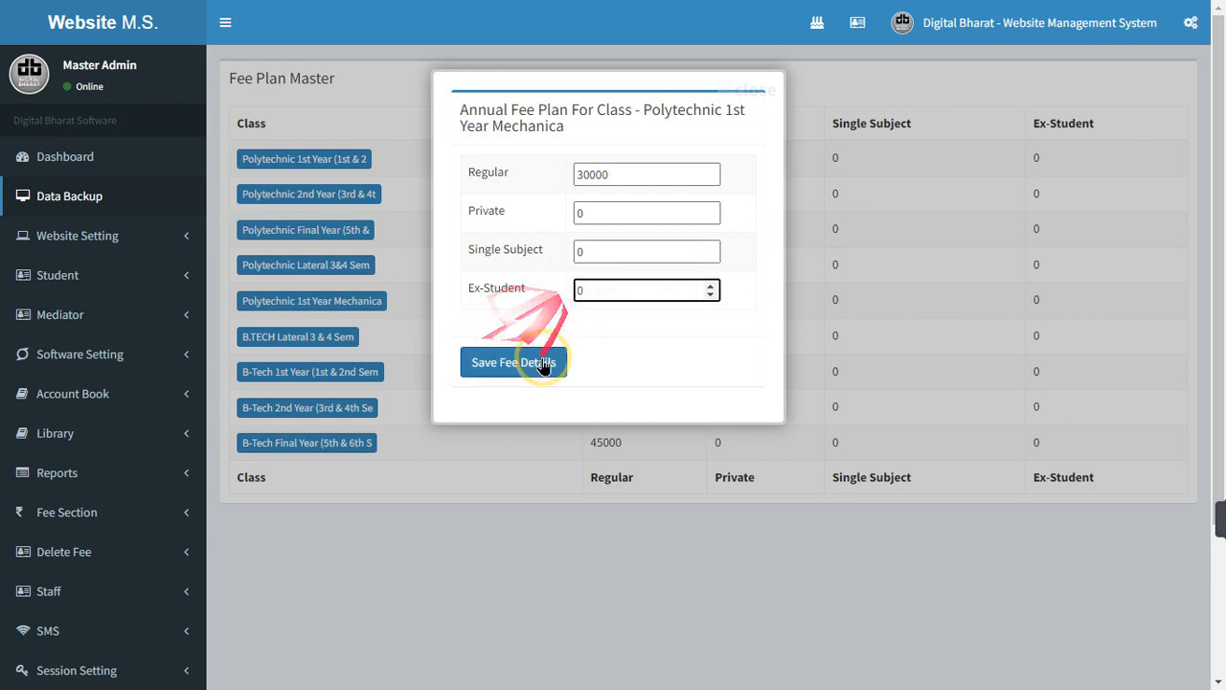
{"action": "left_click_drag", "start_coordinate": [473, 172], "coordinate": [635, 170]}
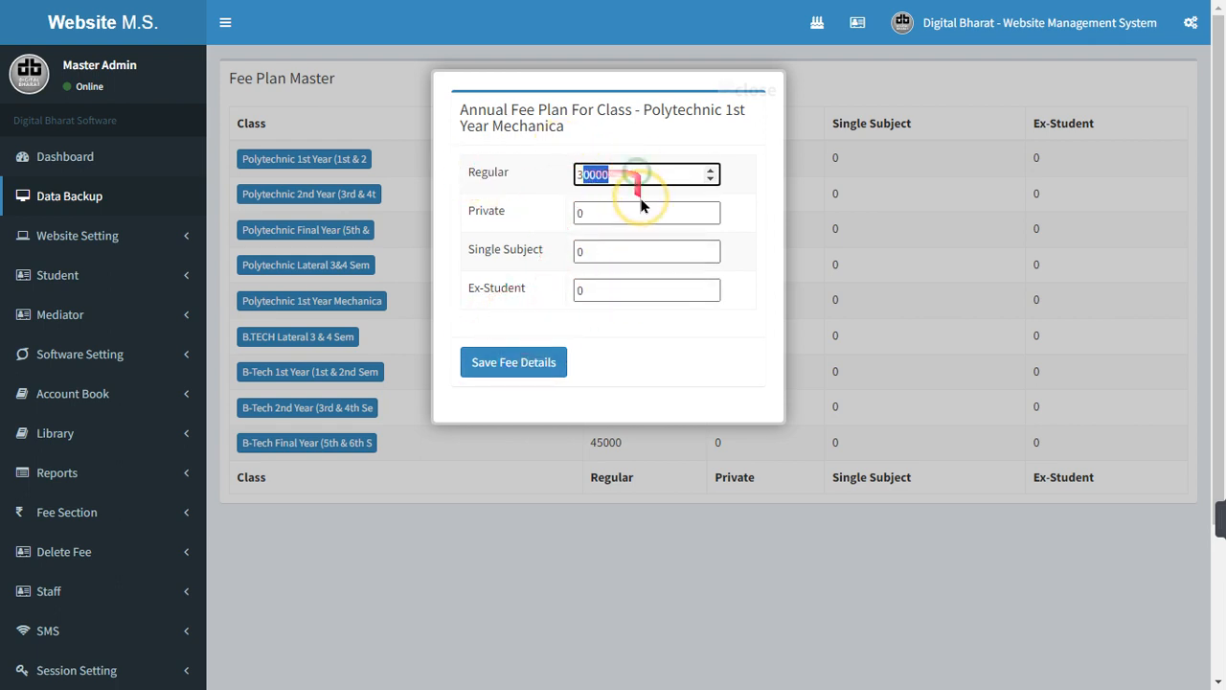
{"action": "left_click", "coordinate": [508, 363]}
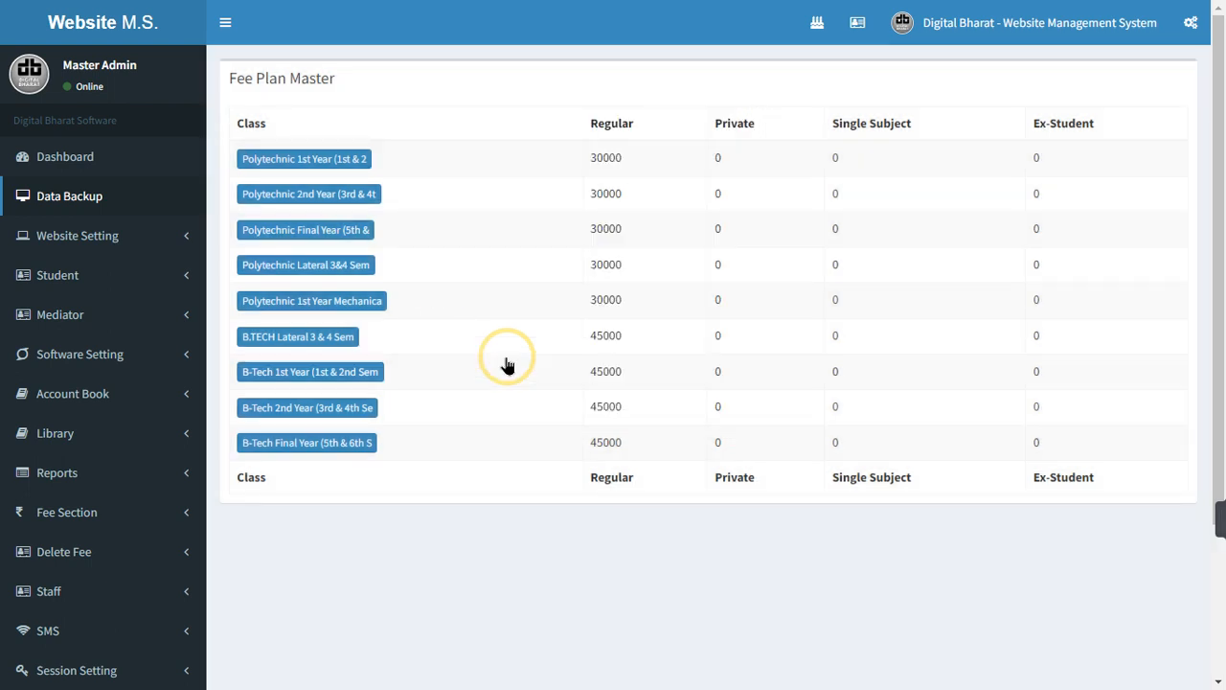
Reopen the Polytechnic 1st Year Mechanica fee plan to check it, then close it unchanged
{"action": "left_click", "coordinate": [331, 301]}
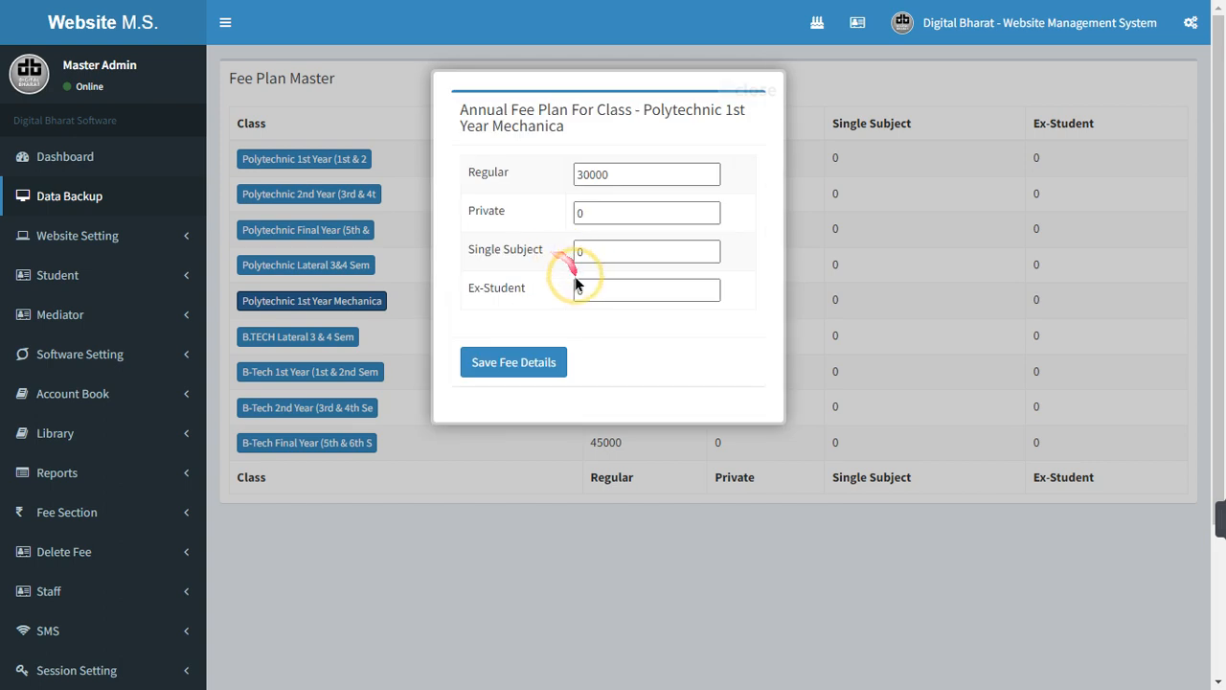
{"action": "left_click", "coordinate": [575, 291]}
{"action": "left_click_drag", "start_coordinate": [574, 291], "coordinate": [523, 266]}
{"action": "left_click_drag", "start_coordinate": [476, 209], "coordinate": [566, 239]}
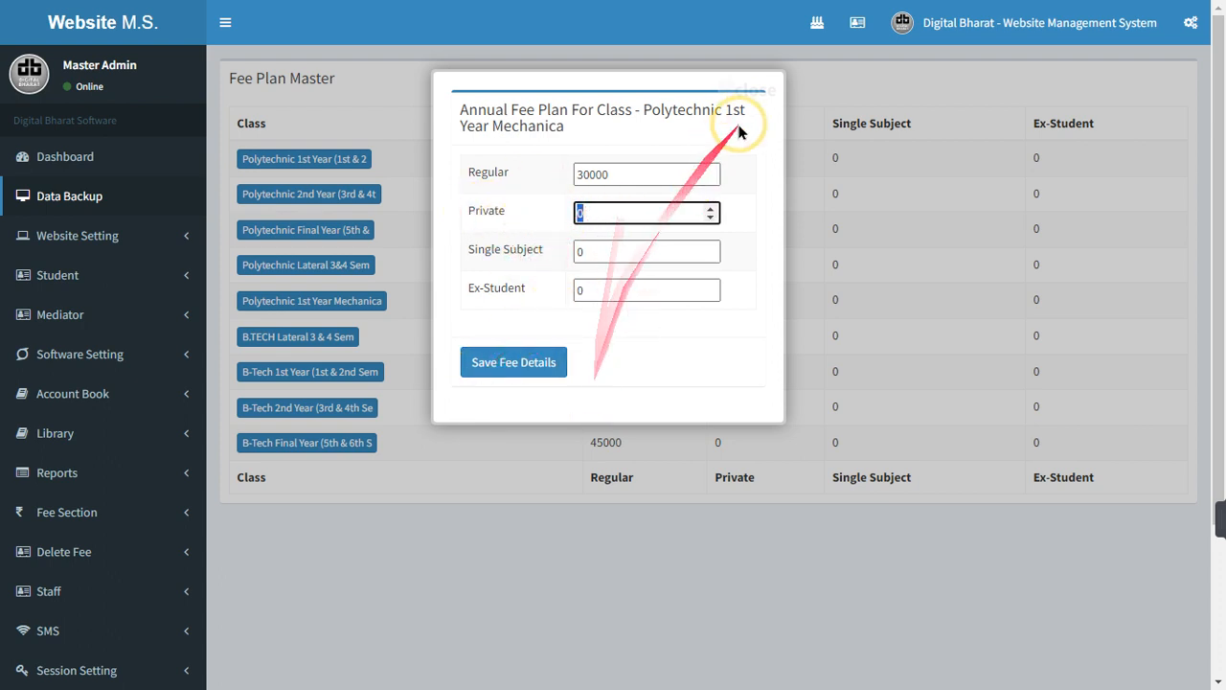
{"action": "left_click", "coordinate": [766, 90]}
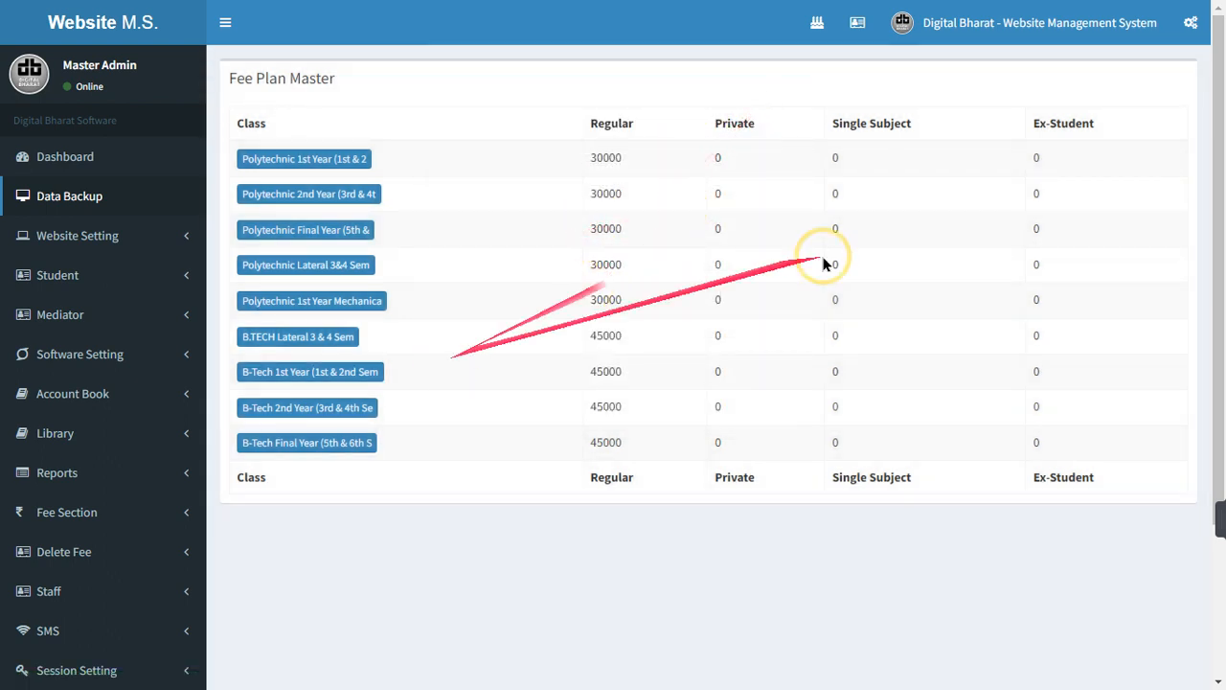
{"action": "scroll", "coordinate": [287, 436], "scroll_direction": "down", "scroll_amount": 2}
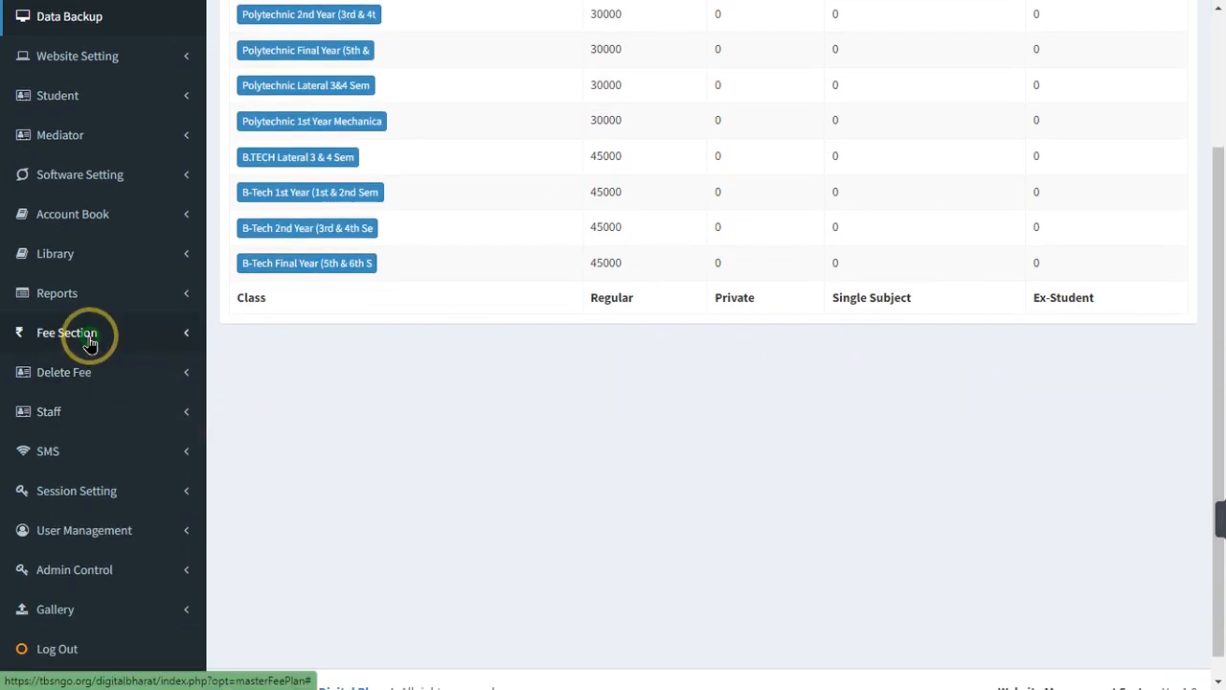
Change the admission form fee to Rs. 200 and save it
{"action": "left_click", "coordinate": [82, 333]}
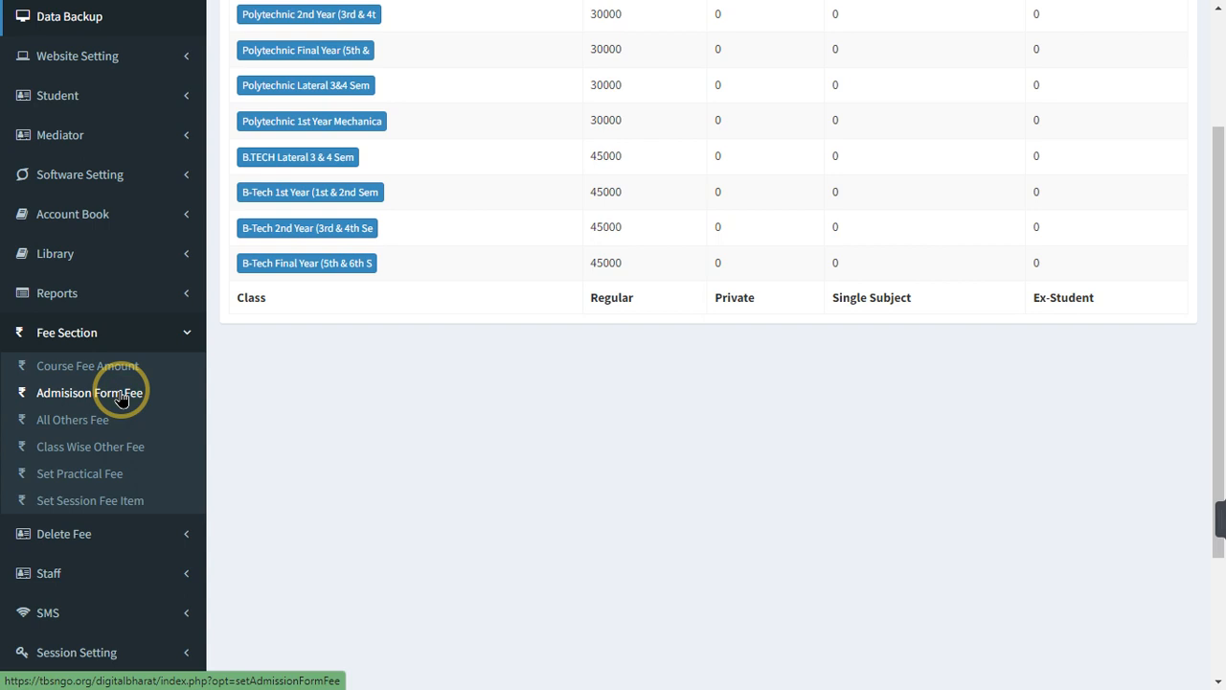
{"action": "left_click", "coordinate": [120, 395]}
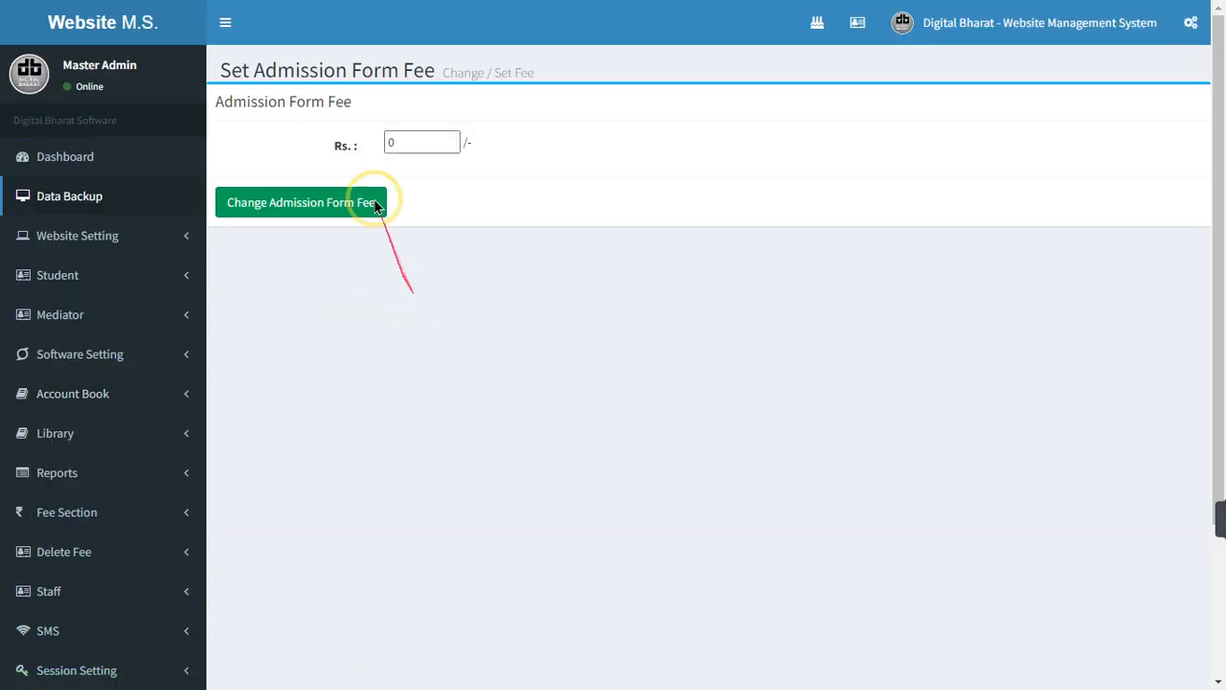
{"action": "double_click", "coordinate": [419, 142]}
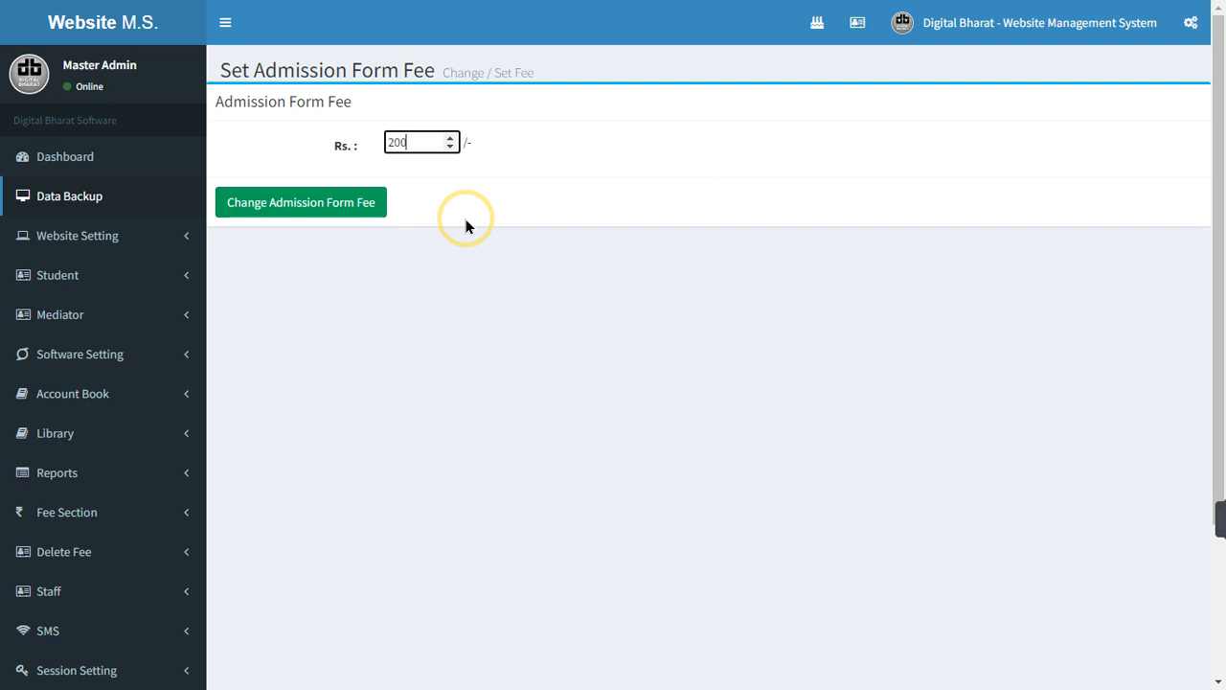
{"action": "type", "text": "200"}
{"action": "left_click", "coordinate": [332, 222]}
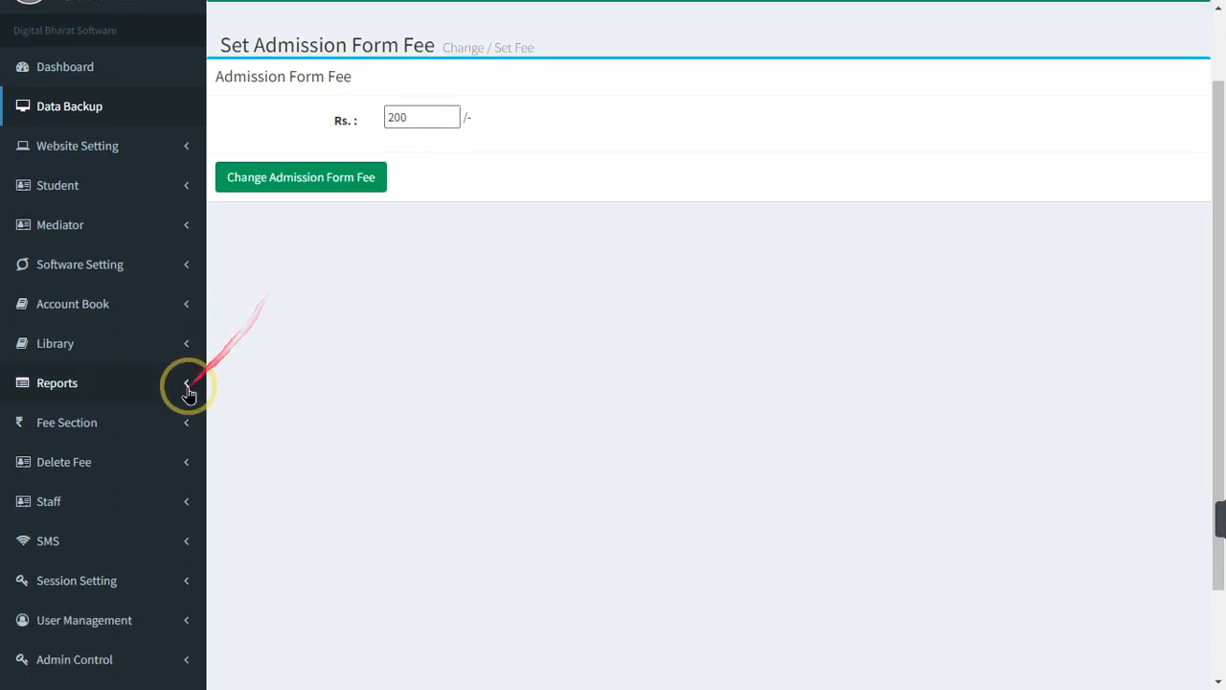
{"action": "scroll", "coordinate": [186, 383], "scroll_direction": "down", "scroll_amount": 2}
{"action": "left_click", "coordinate": [86, 343]}
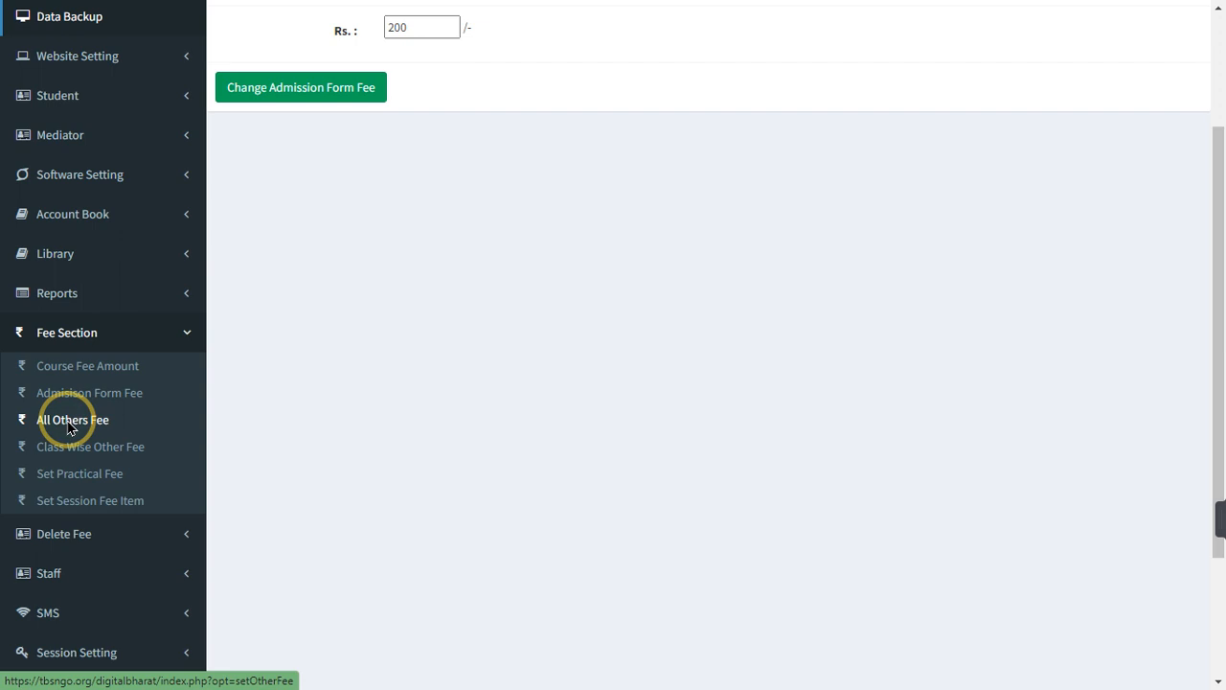
Set the Admit Card Fee under All Others Fee to Rs. 100 and save it
{"action": "left_click", "coordinate": [69, 422]}
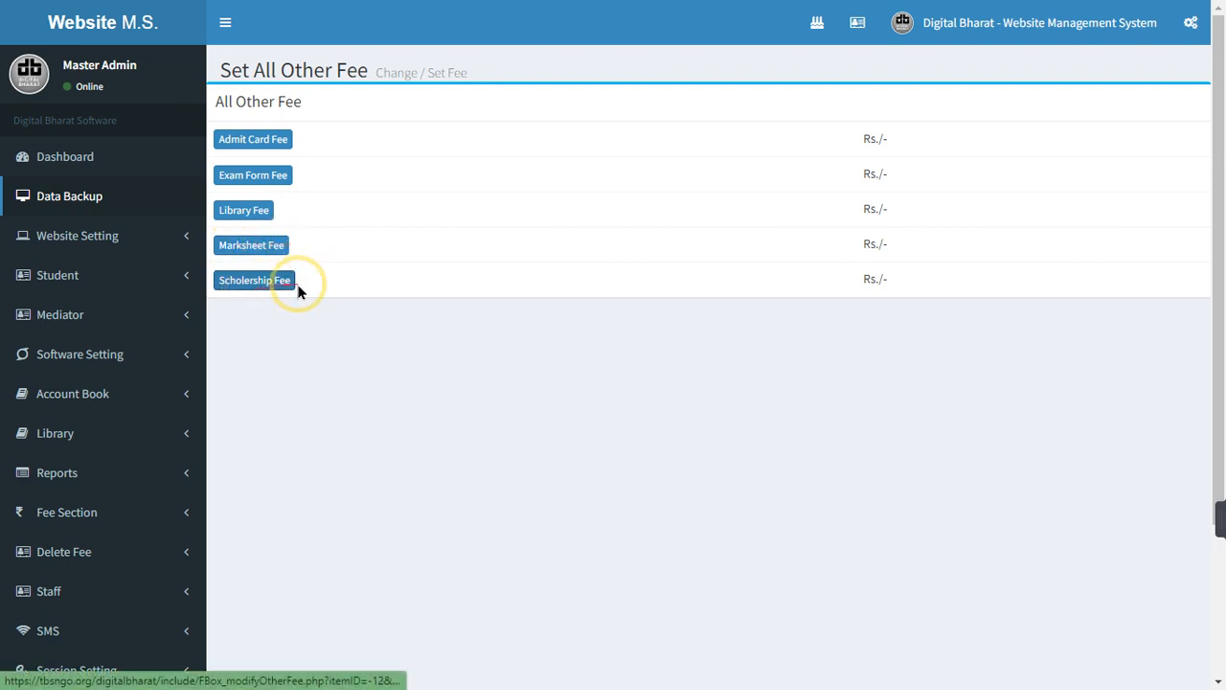
{"action": "left_click", "coordinate": [249, 144]}
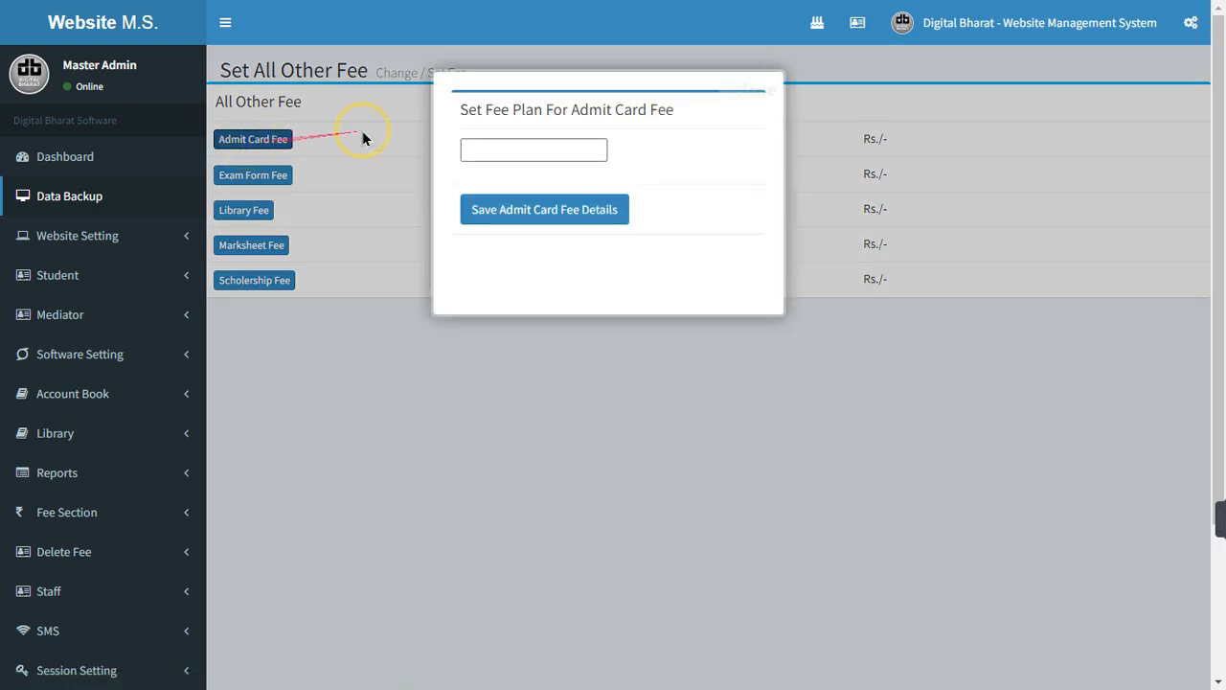
{"action": "left_click", "coordinate": [498, 153]}
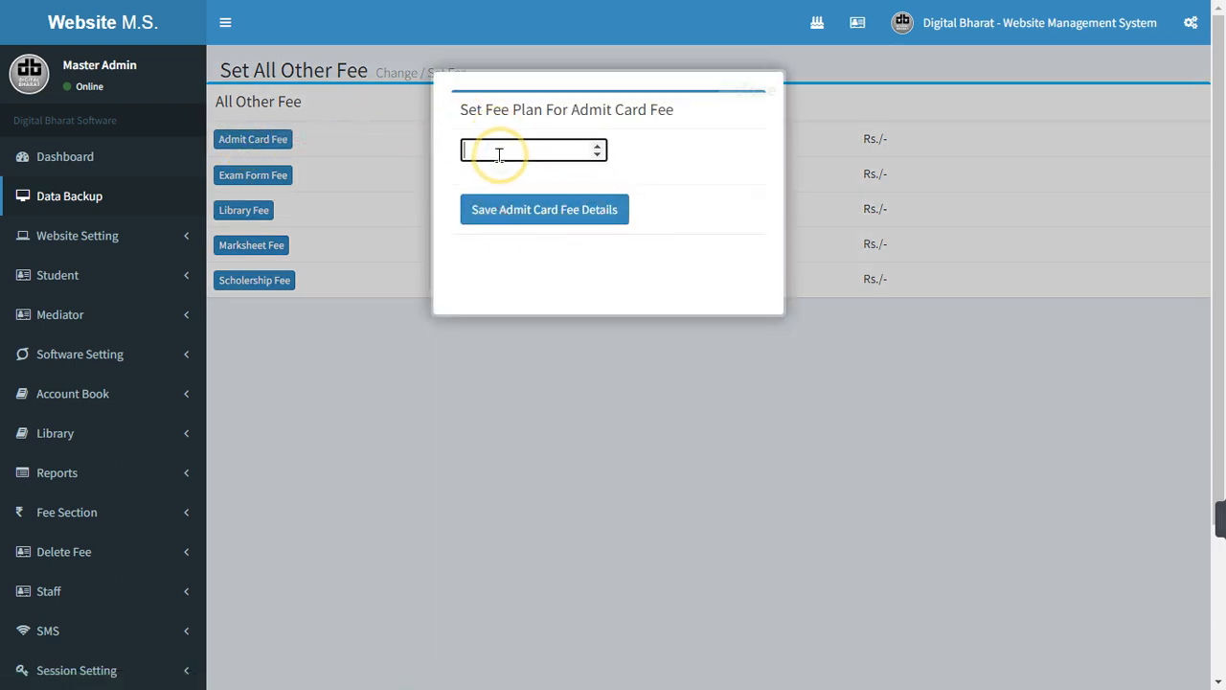
{"action": "left_click", "coordinate": [548, 203]}
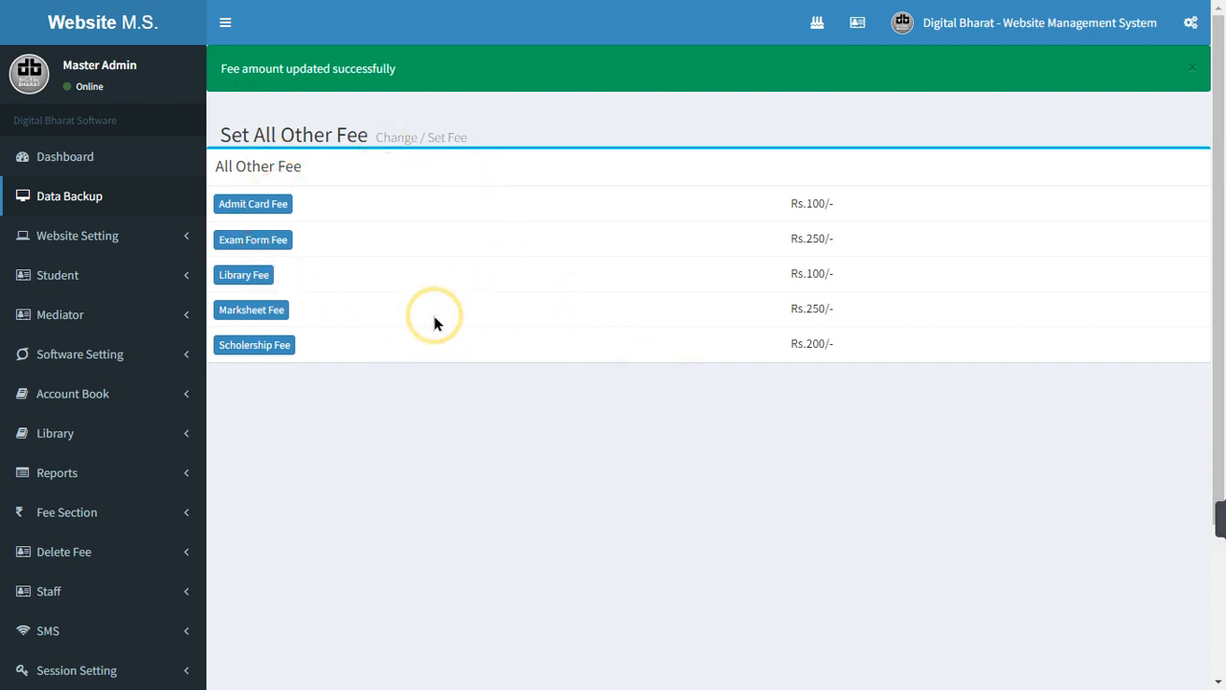
{"action": "scroll", "coordinate": [431, 323], "scroll_direction": "down", "scroll_amount": 2}
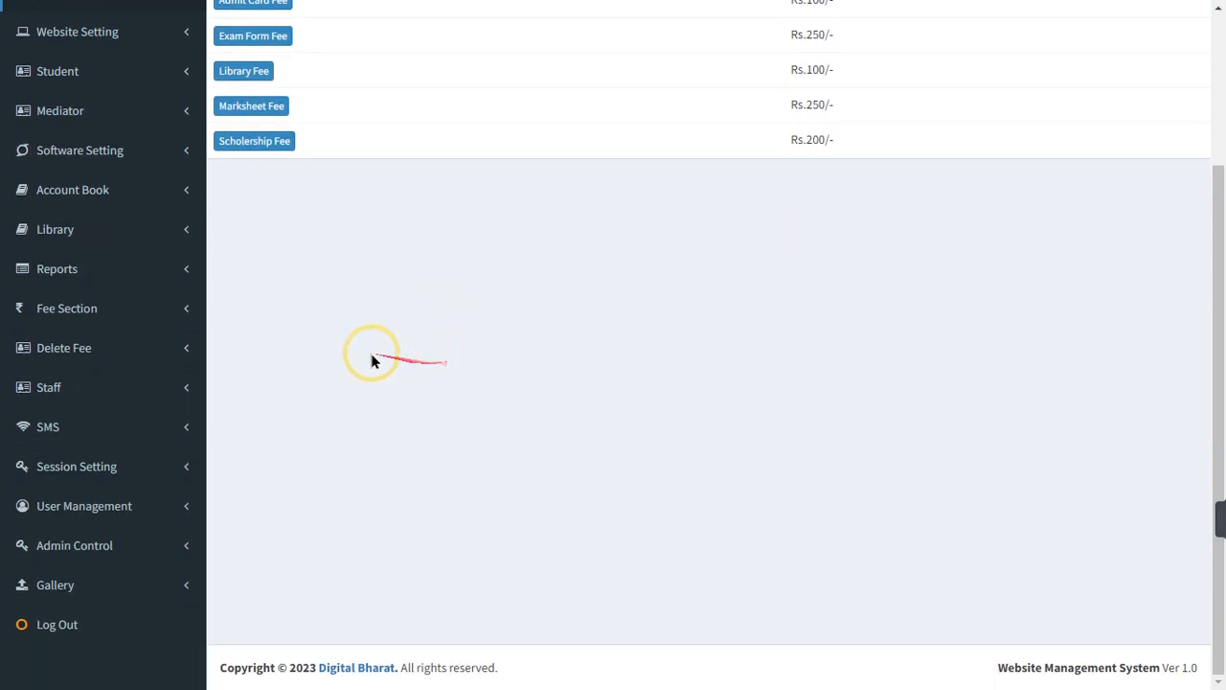
{"action": "left_click", "coordinate": [117, 304]}
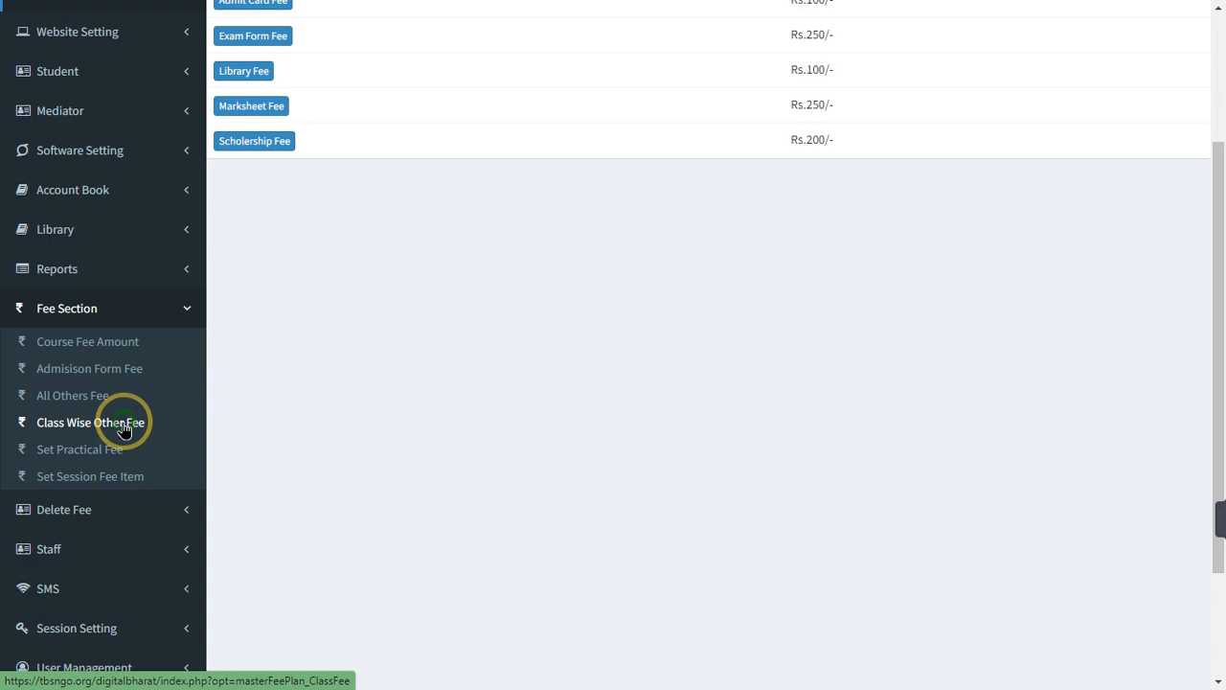
Load the Digree / Certificate Fee class table and save the first Polytechnic class's certificate fee
{"action": "left_click", "coordinate": [123, 428]}
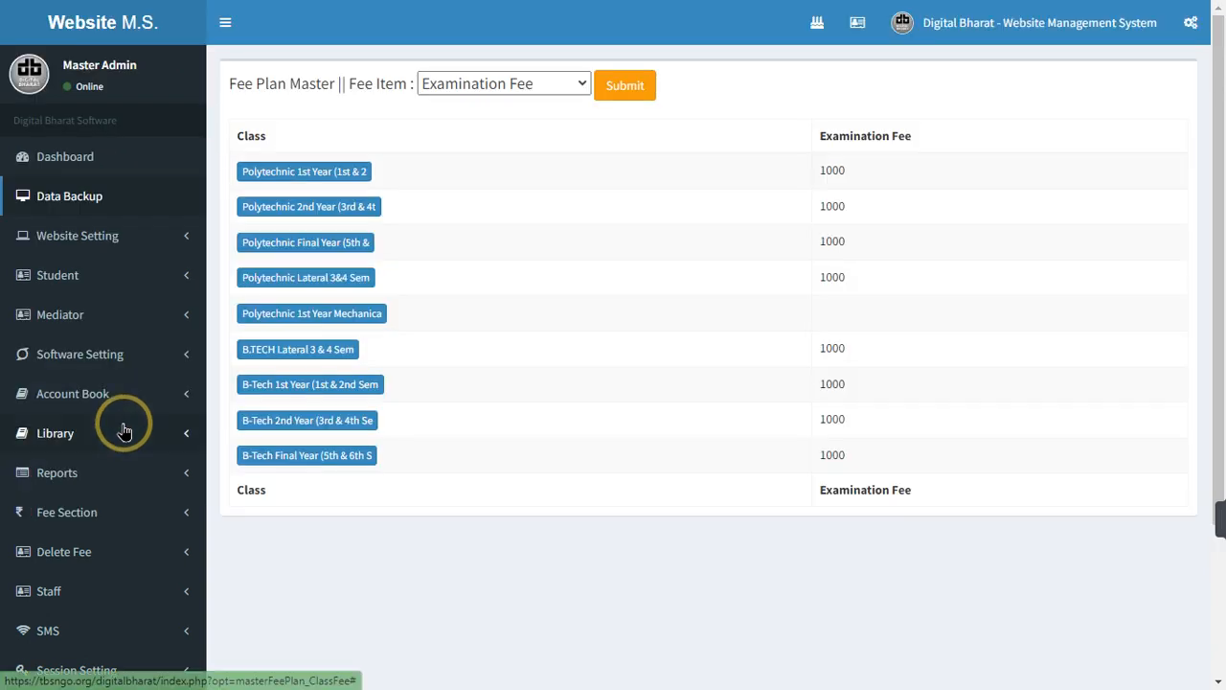
{"action": "left_click", "coordinate": [539, 84]}
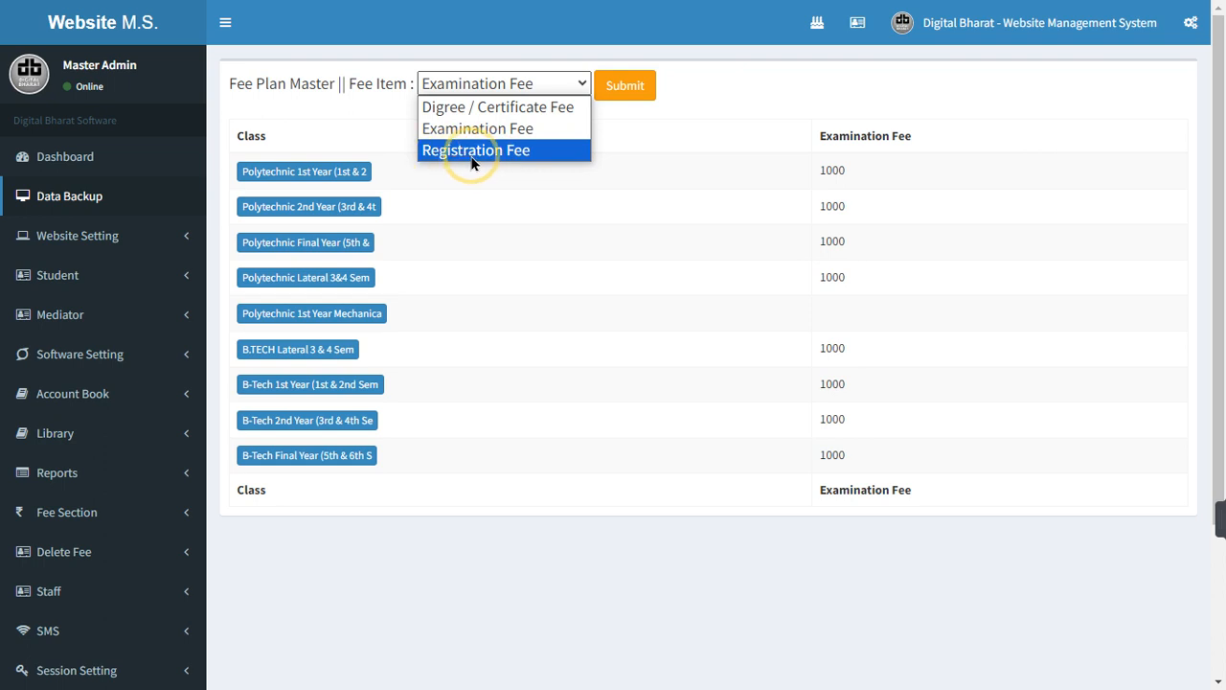
{"action": "left_click", "coordinate": [508, 107]}
{"action": "left_click", "coordinate": [621, 81]}
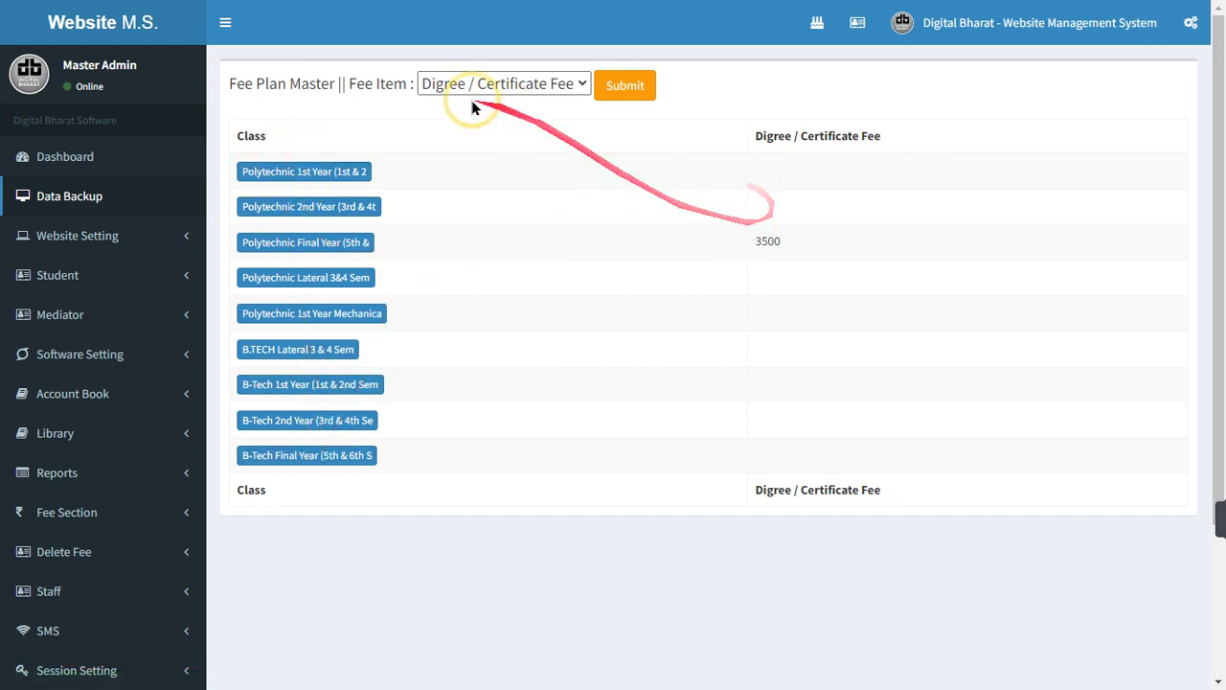
{"action": "left_click", "coordinate": [306, 178]}
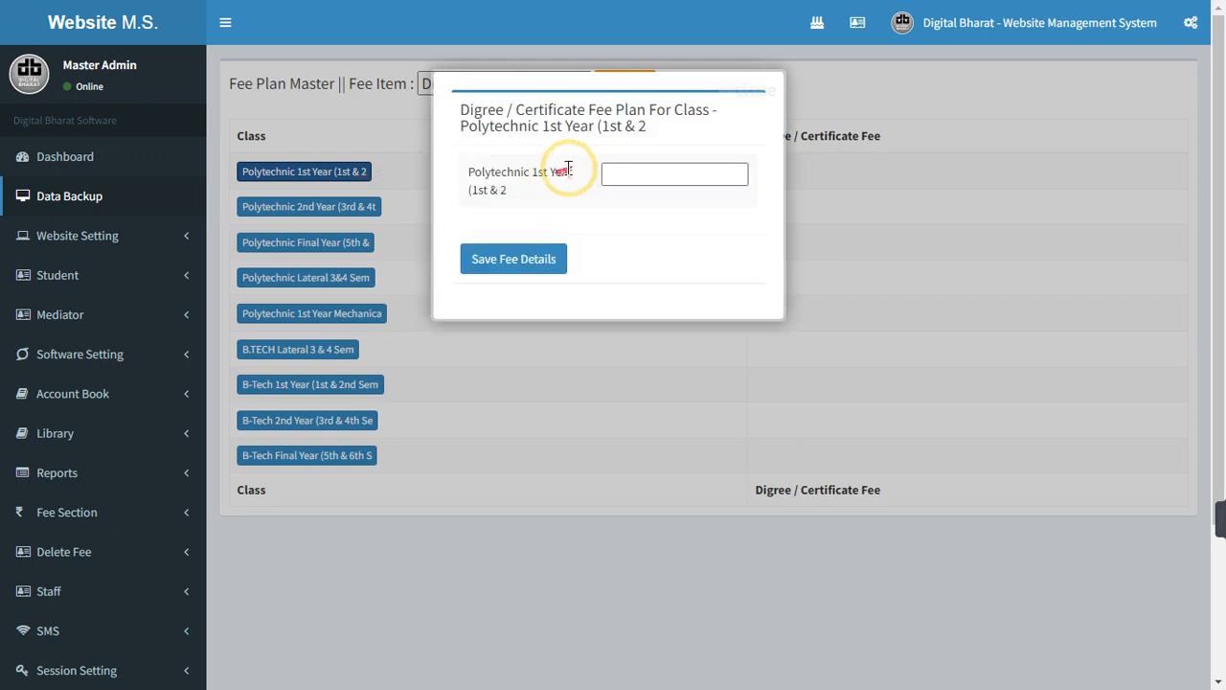
{"action": "left_click", "coordinate": [626, 172]}
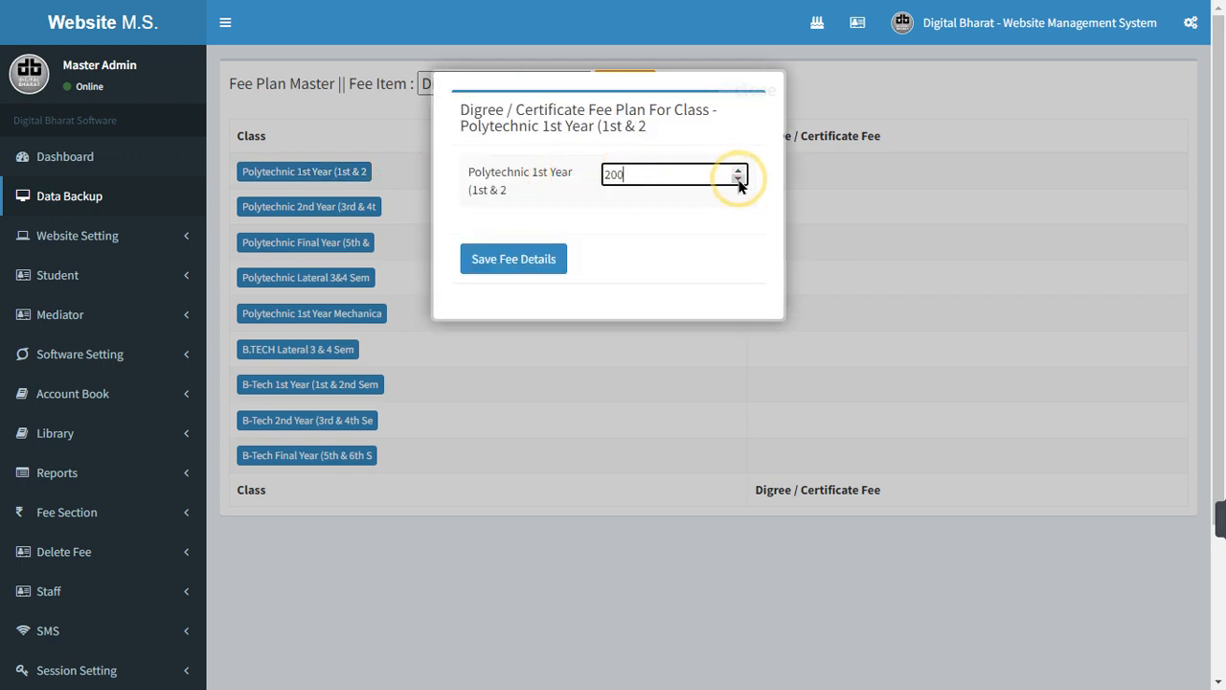
{"action": "key", "text": "Return"}
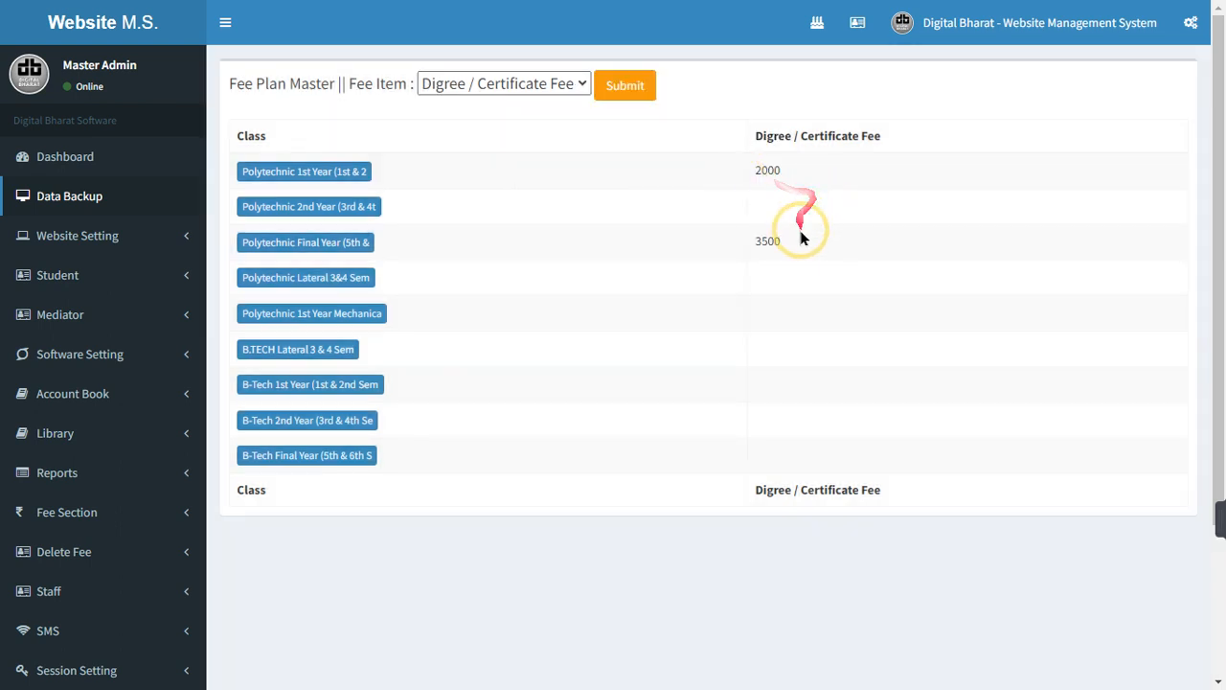
Set certificate fees of 2500 for Polytechnic 2nd Year and 3000 for Lateral 3&4 Sem
{"action": "left_click", "coordinate": [290, 204]}
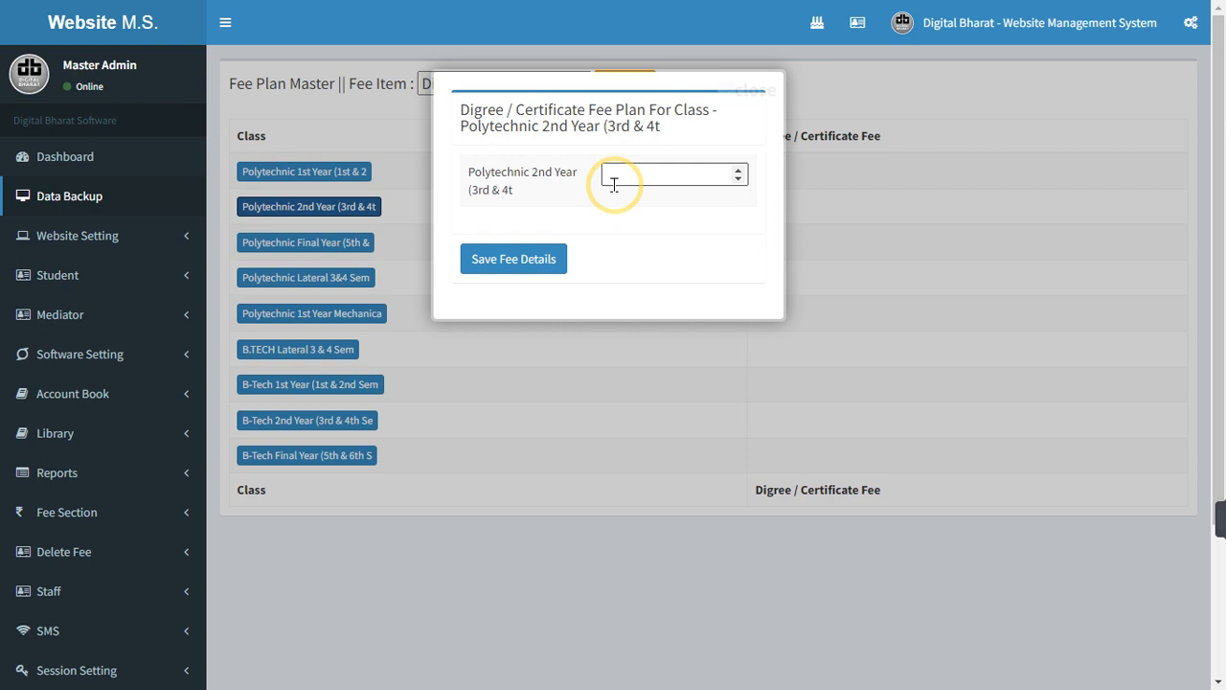
{"action": "left_click", "coordinate": [639, 178]}
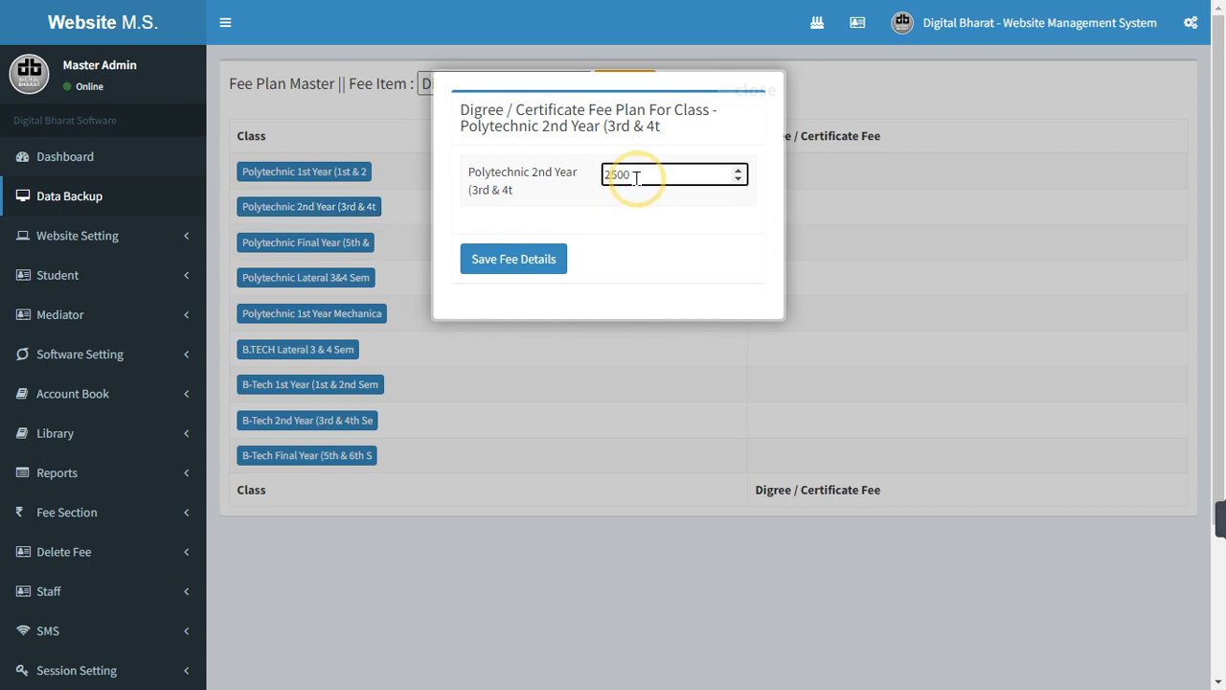
{"action": "key", "text": "Return"}
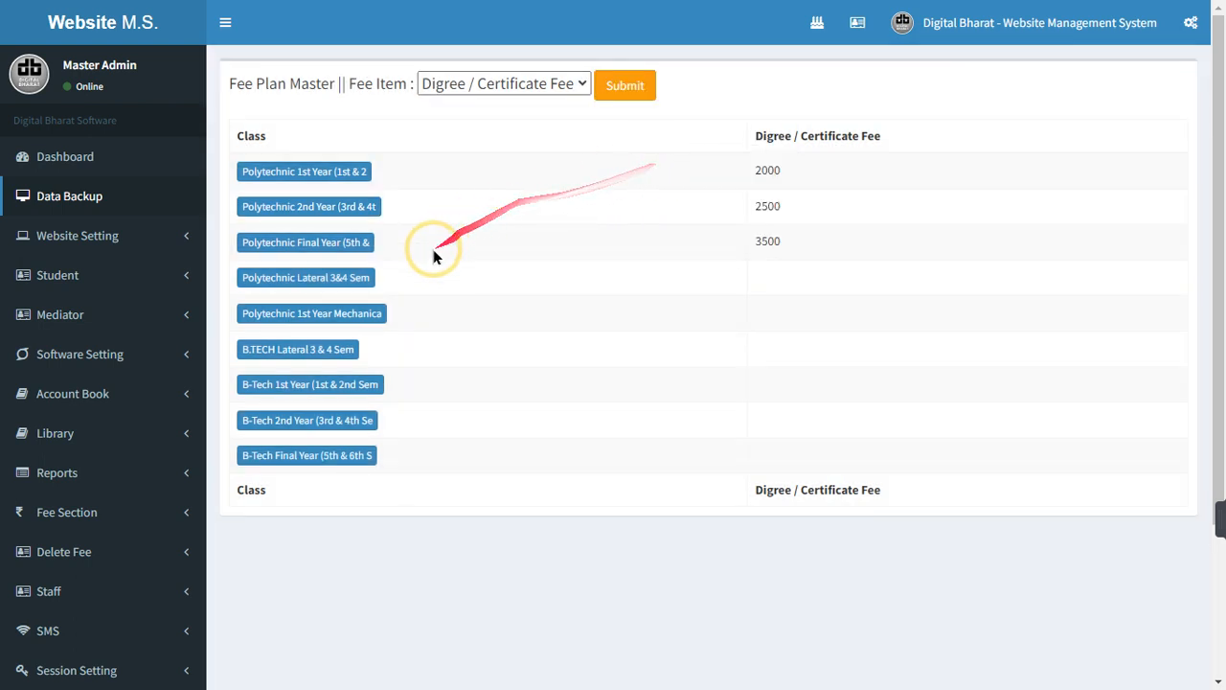
{"action": "left_click", "coordinate": [334, 280]}
{"action": "left_click", "coordinate": [624, 169]}
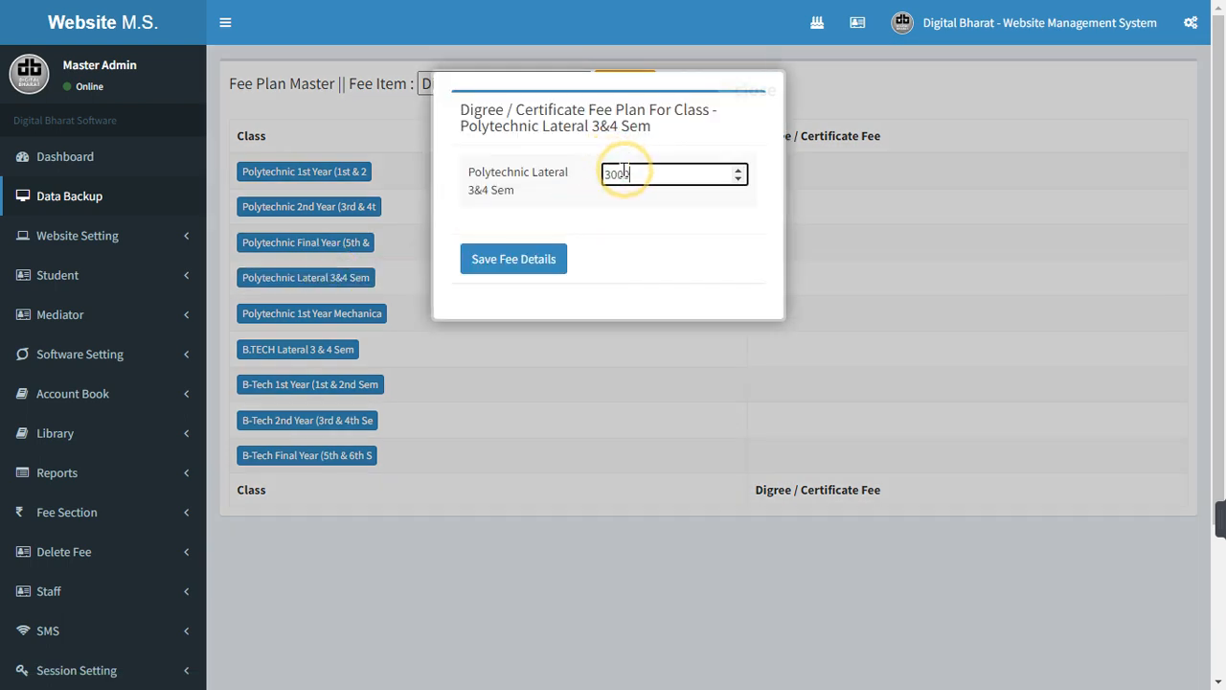
{"action": "type", "text": "3000"}
{"action": "key", "text": "Return"}
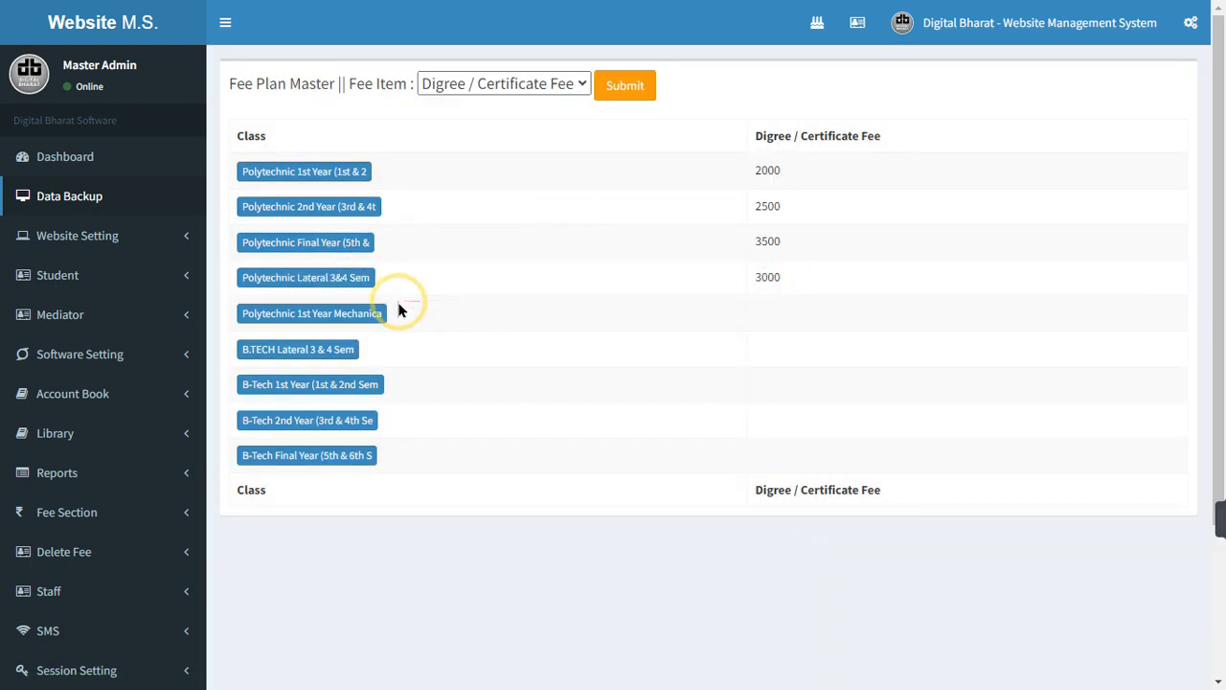
View the Examination Fee plan, then the Registration Fee plan for all classes
{"action": "left_click", "coordinate": [526, 85]}
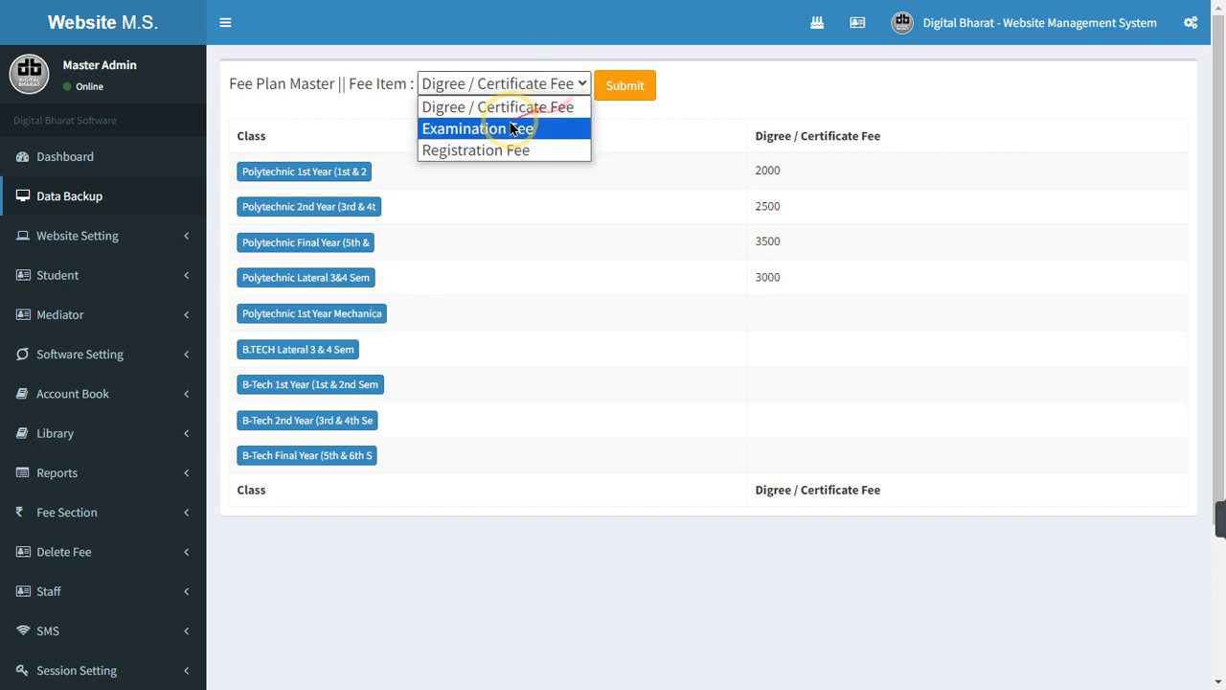
{"action": "left_click", "coordinate": [495, 130]}
{"action": "left_click", "coordinate": [609, 86]}
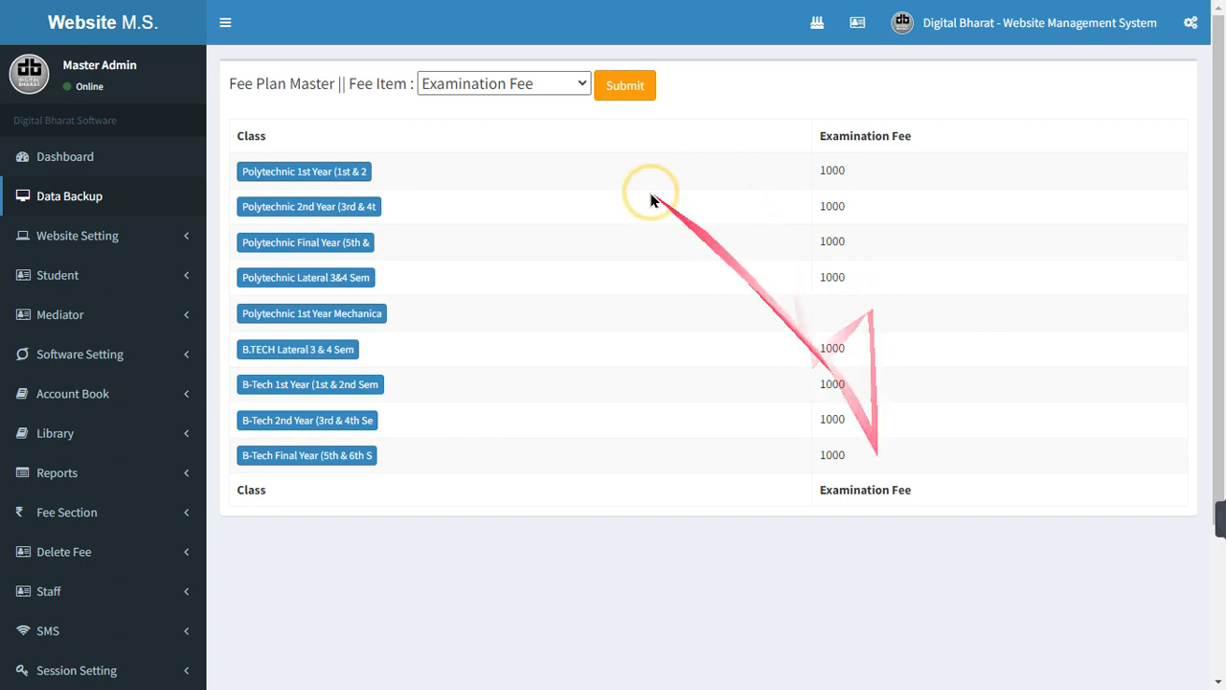
{"action": "left_click", "coordinate": [556, 83]}
{"action": "left_click", "coordinate": [479, 150]}
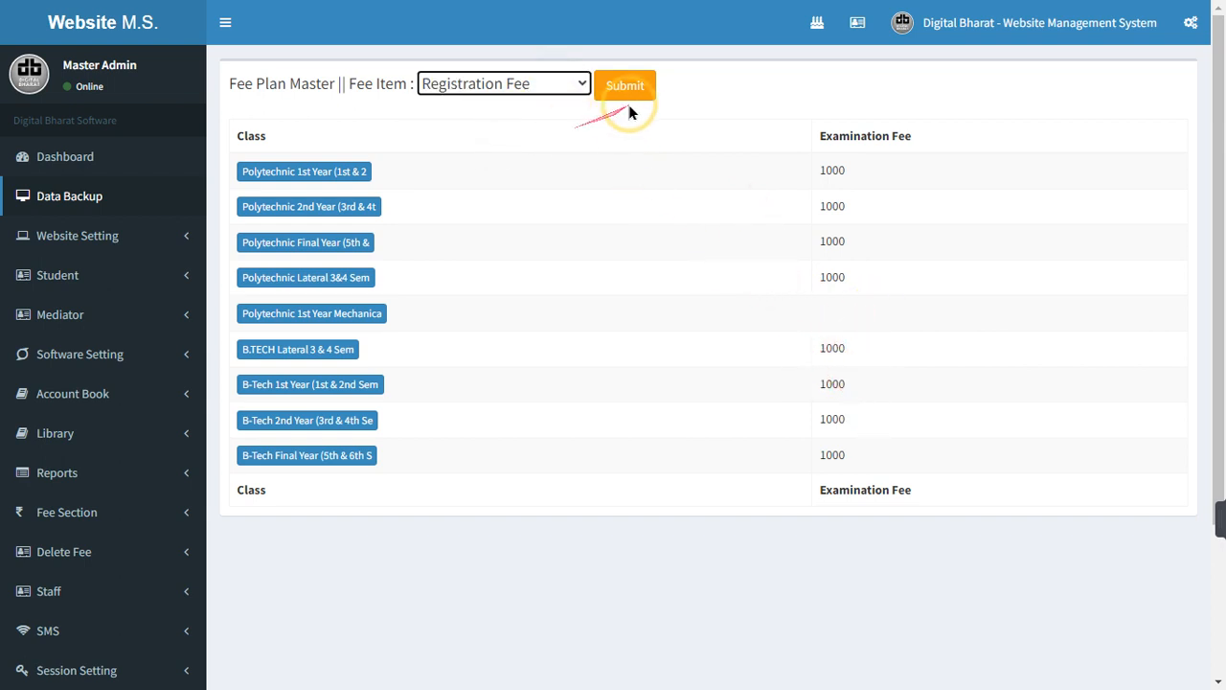
{"action": "left_click", "coordinate": [628, 89]}
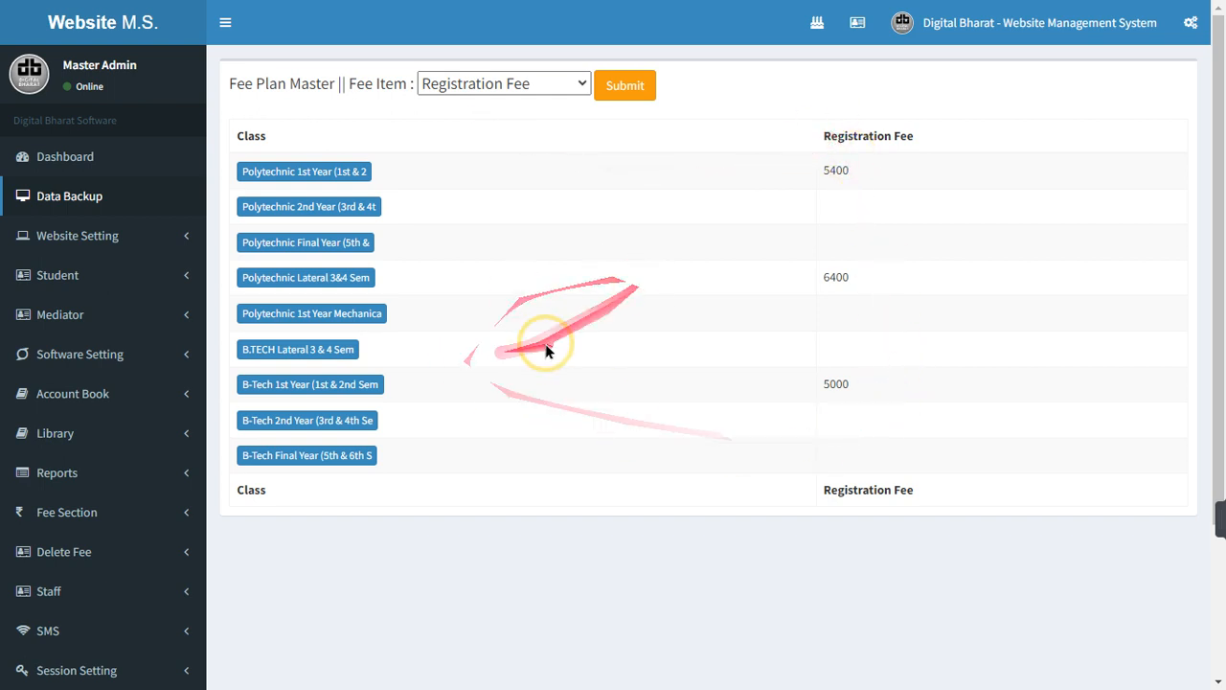
{"action": "scroll", "coordinate": [385, 346], "scroll_direction": "down", "scroll_amount": 3}
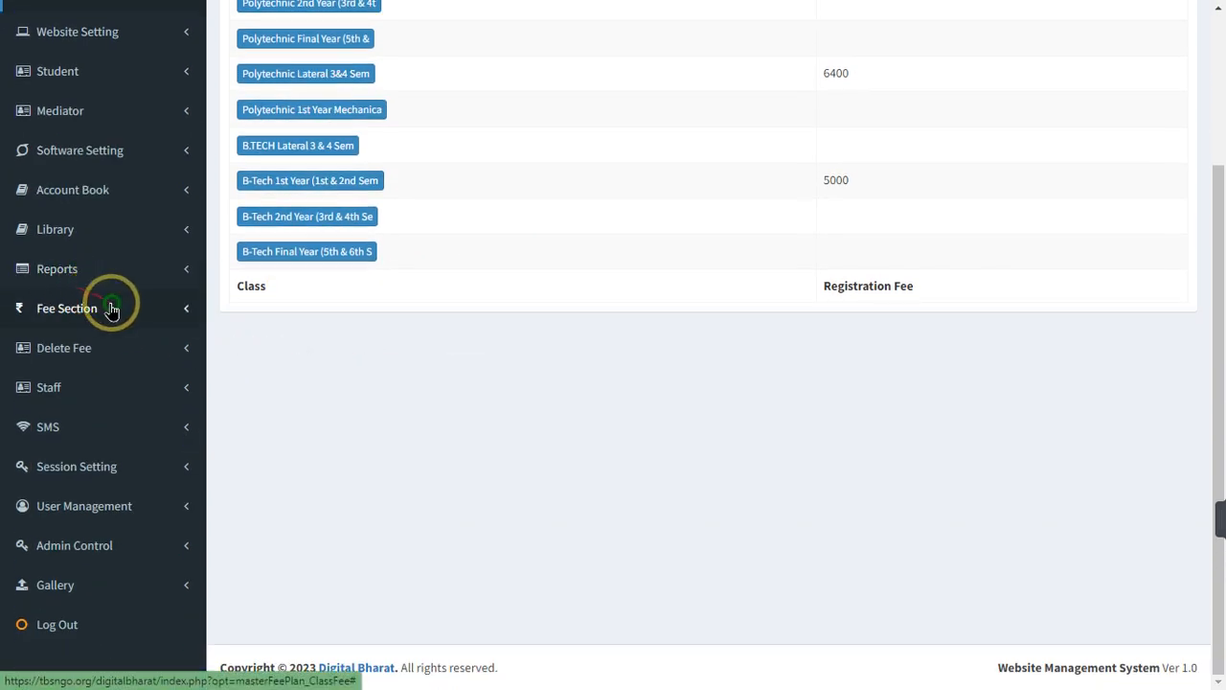
{"action": "left_click", "coordinate": [111, 308]}
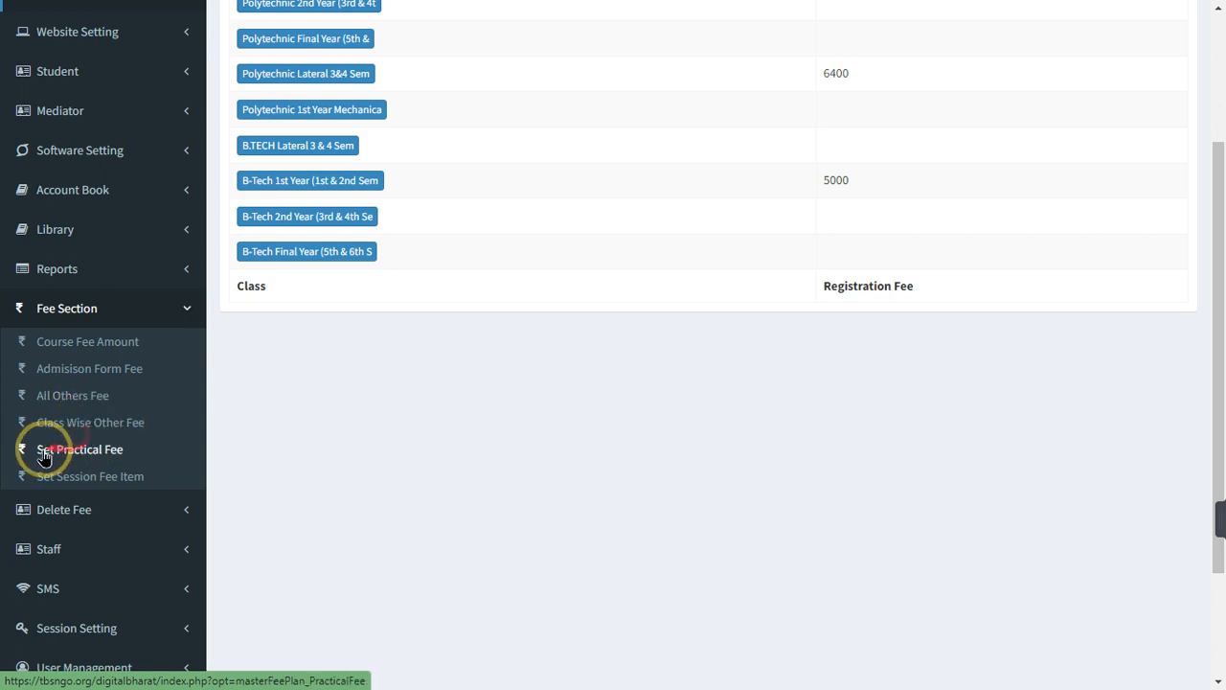
Open Set Practical Fee and load the practical fees for Polytechnic 1st Year
{"action": "left_click", "coordinate": [101, 456]}
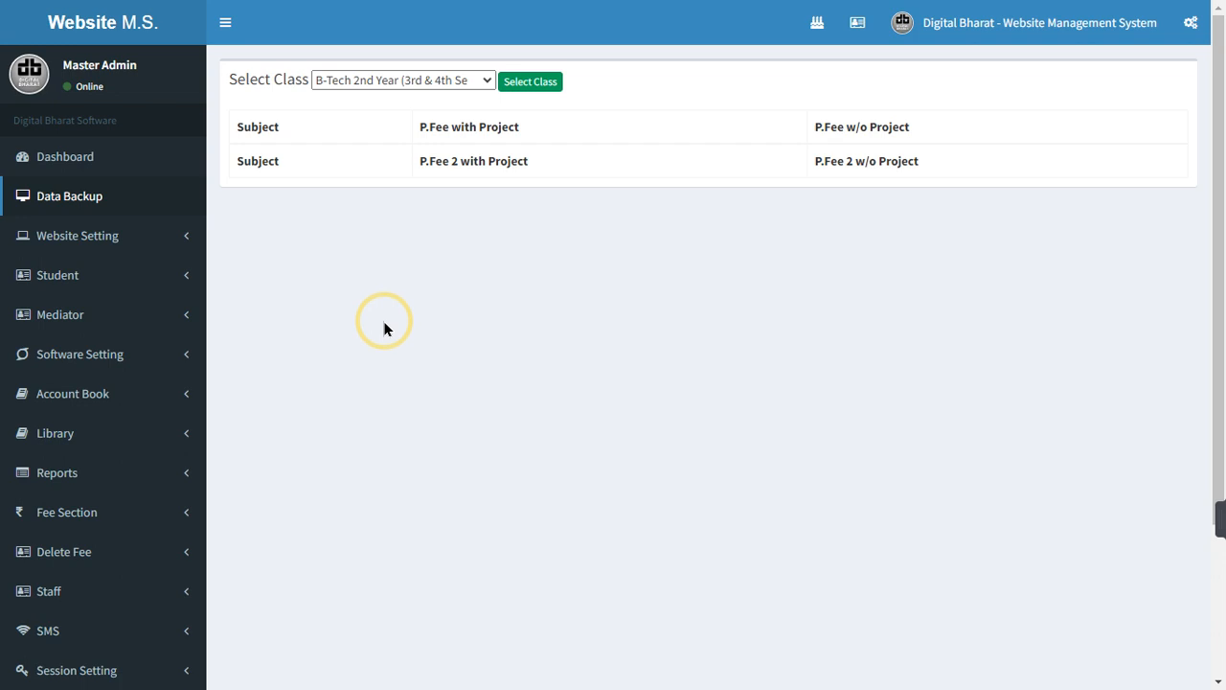
{"action": "left_click", "coordinate": [388, 81]}
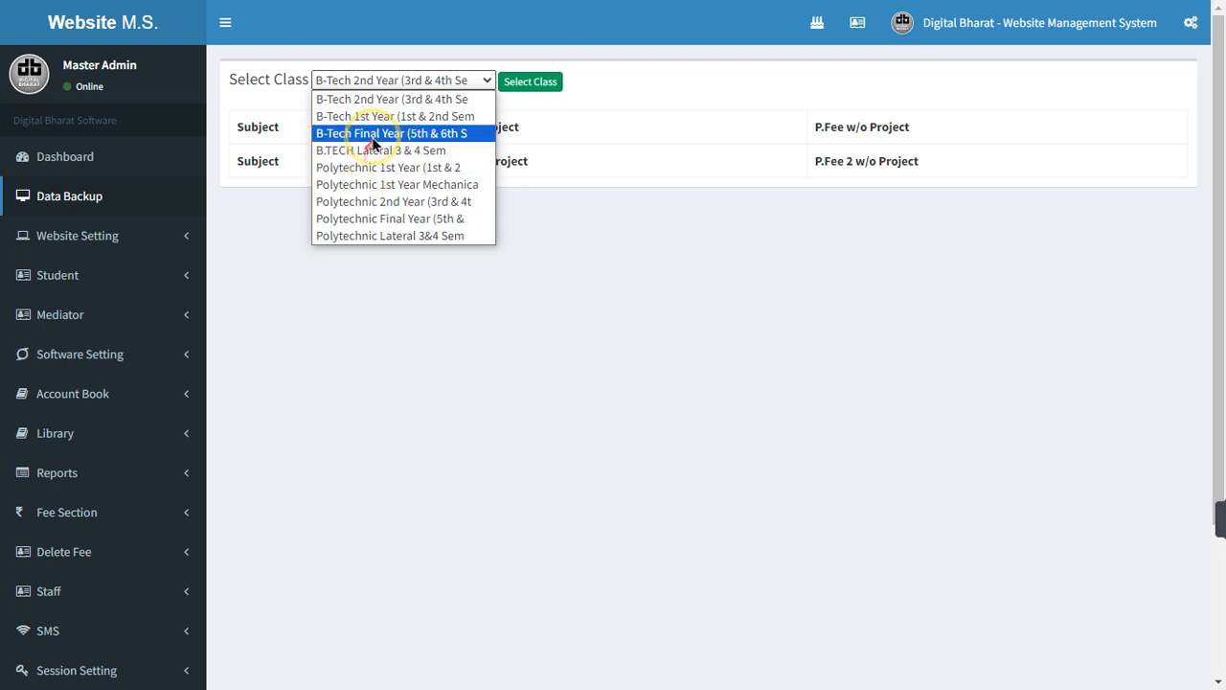
{"action": "left_click", "coordinate": [375, 170]}
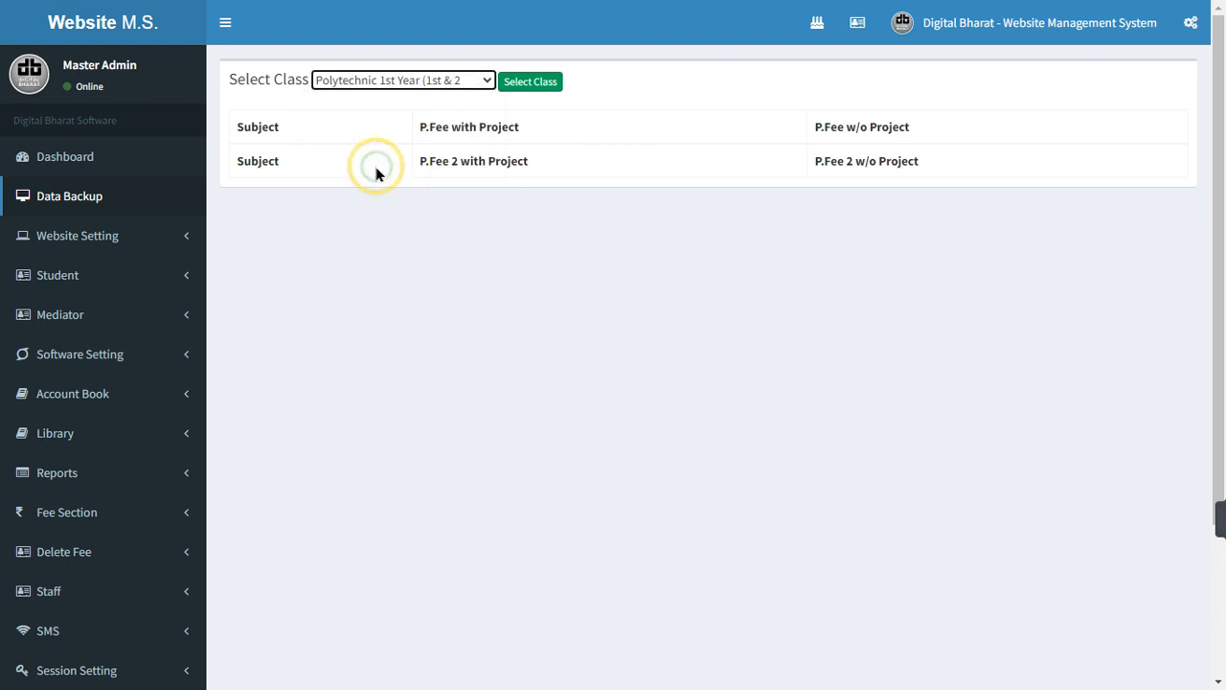
{"action": "left_click", "coordinate": [537, 85]}
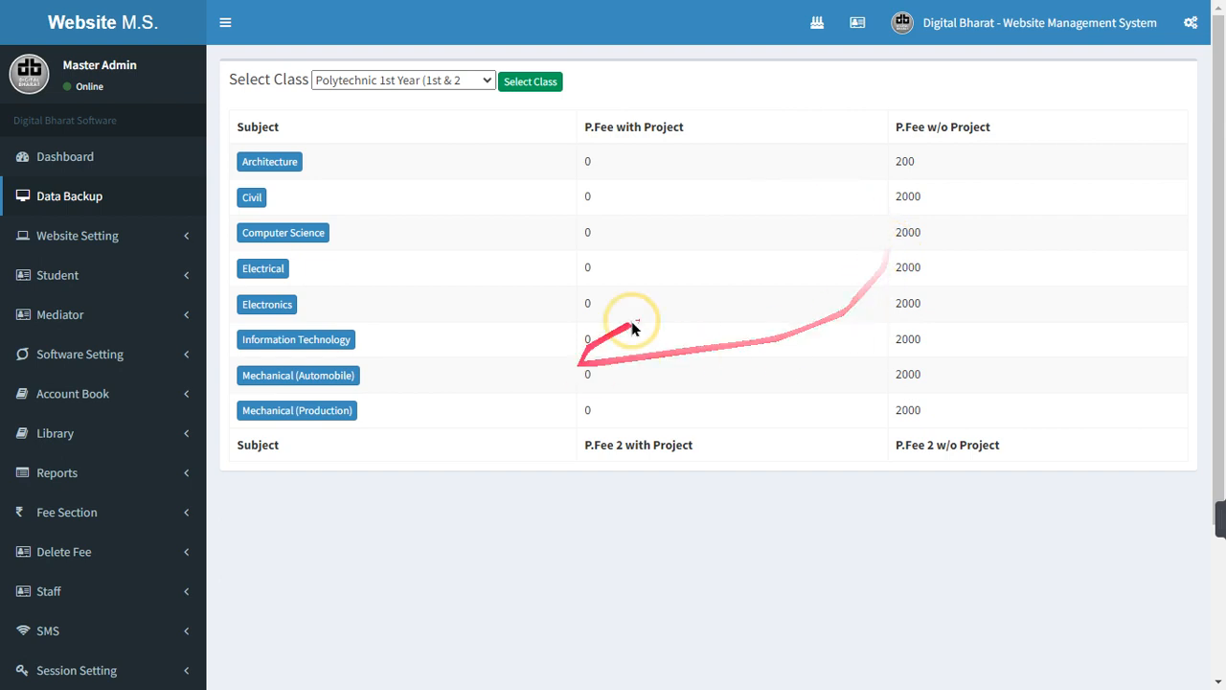
Inspect Architecture's with-project and without-project practical fees, closing the popup unchanged
{"action": "left_click", "coordinate": [288, 163]}
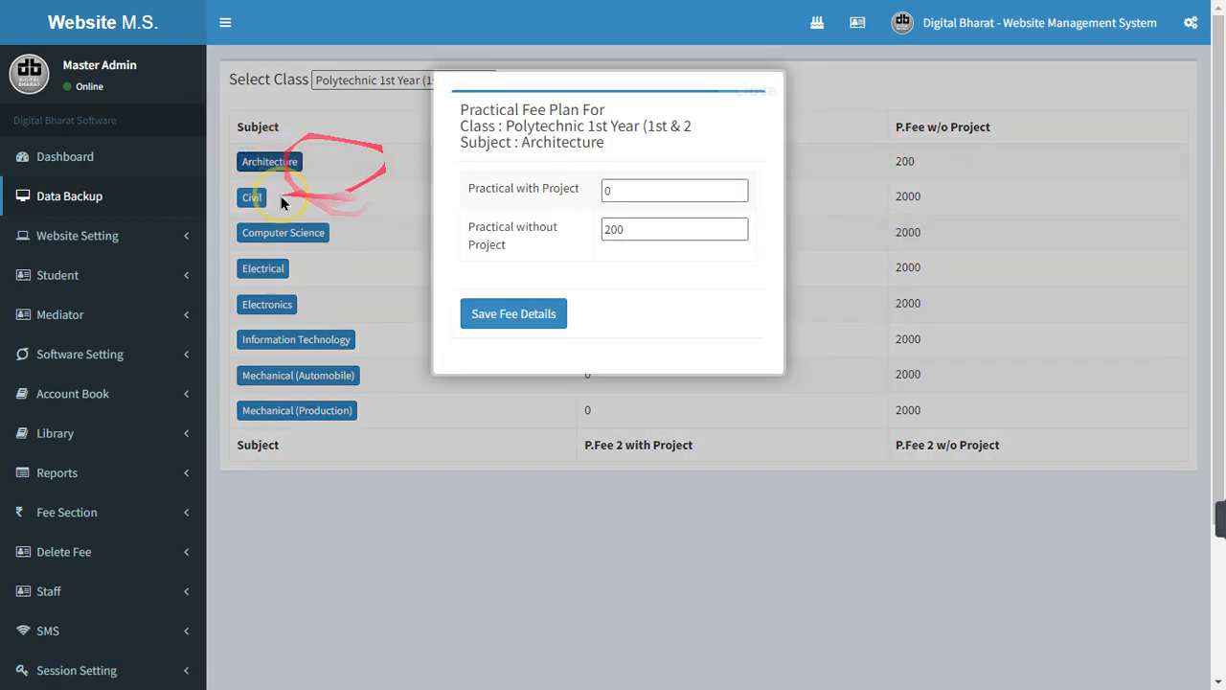
{"action": "left_click_drag", "start_coordinate": [479, 188], "coordinate": [633, 195]}
{"action": "left_click", "coordinate": [647, 193]}
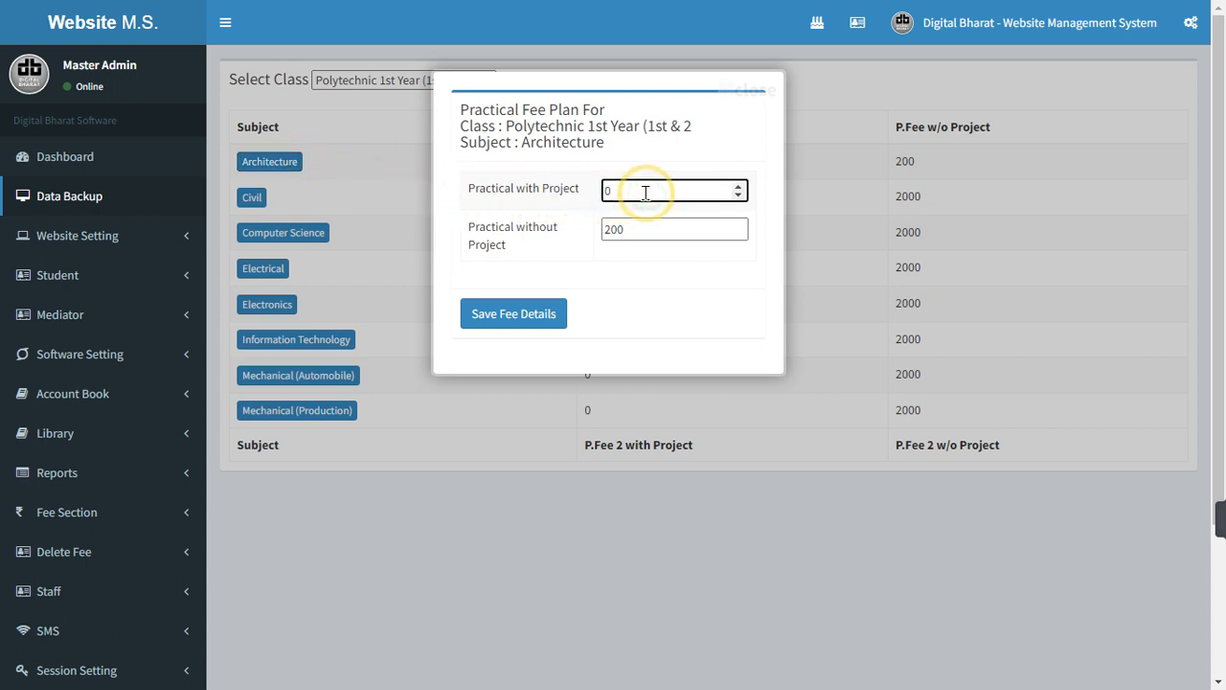
{"action": "left_click_drag", "start_coordinate": [447, 240], "coordinate": [536, 247]}
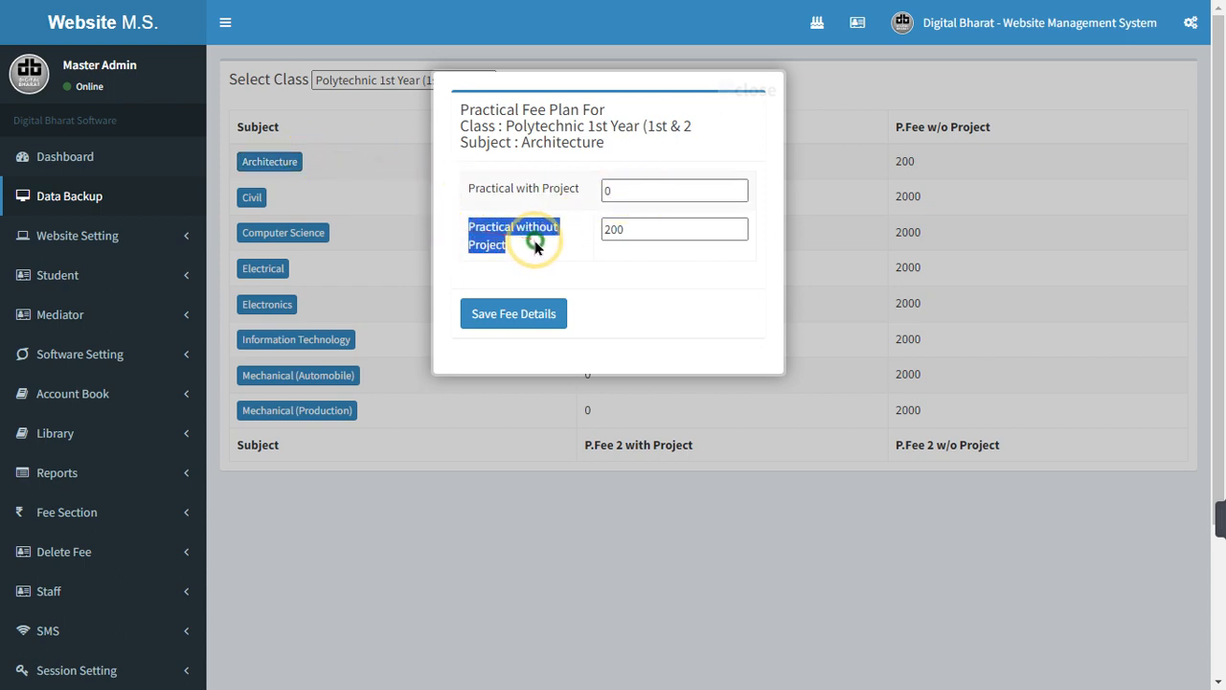
{"action": "left_click", "coordinate": [621, 234]}
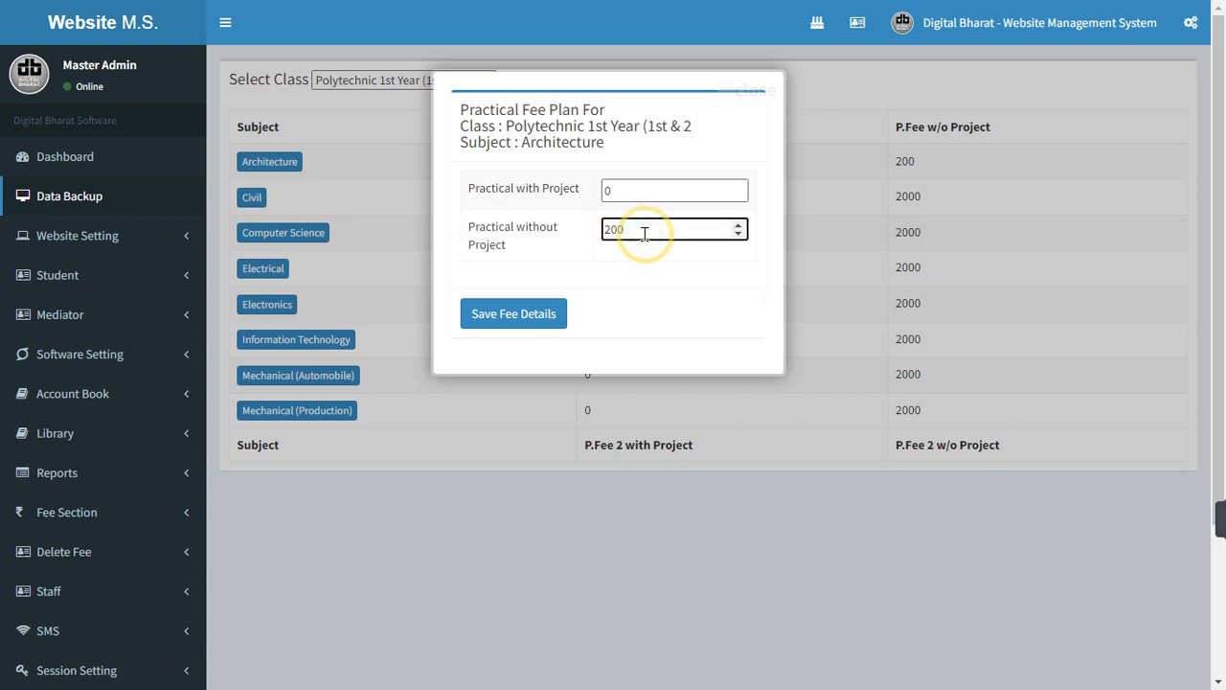
{"action": "left_click", "coordinate": [761, 91]}
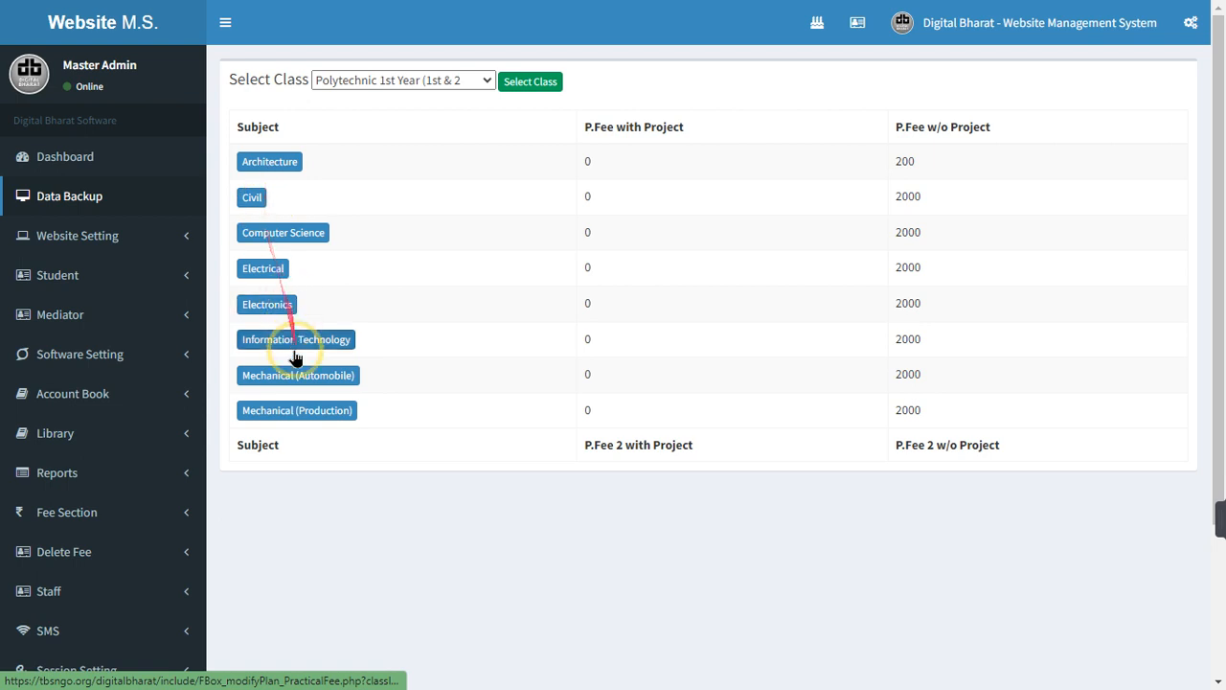
Open and close Electronics' practical fee plan, then toggle the Software Setting menu
{"action": "left_click", "coordinate": [267, 304]}
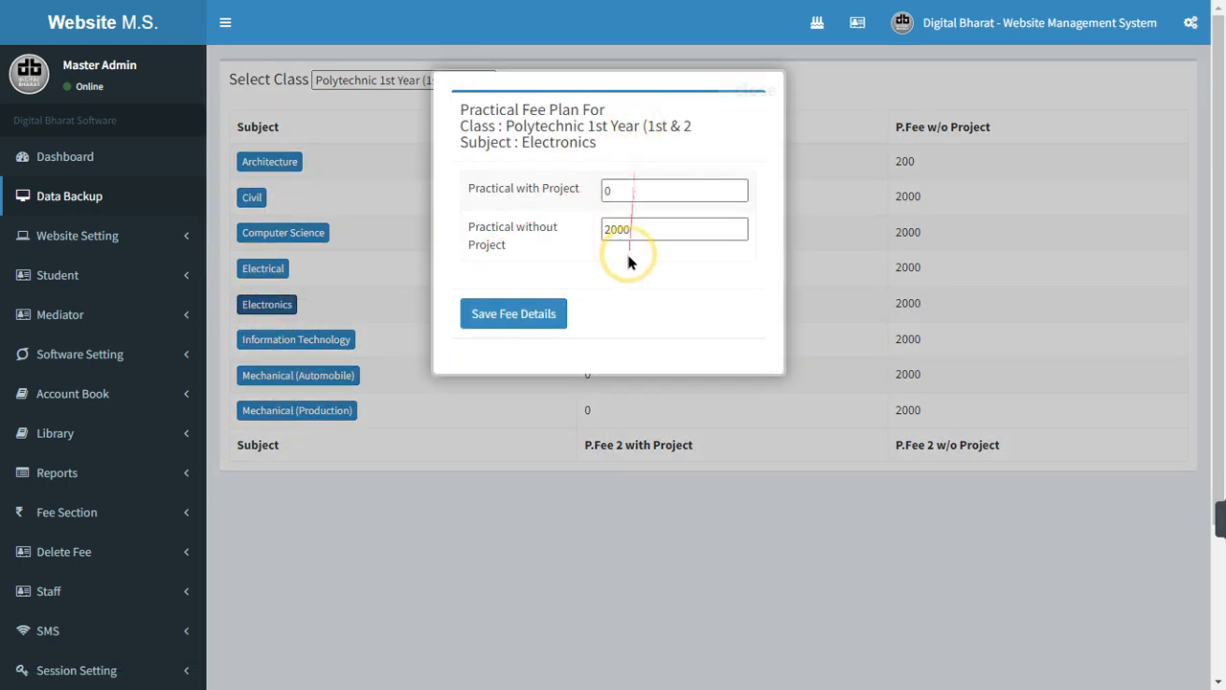
{"action": "left_click", "coordinate": [768, 93]}
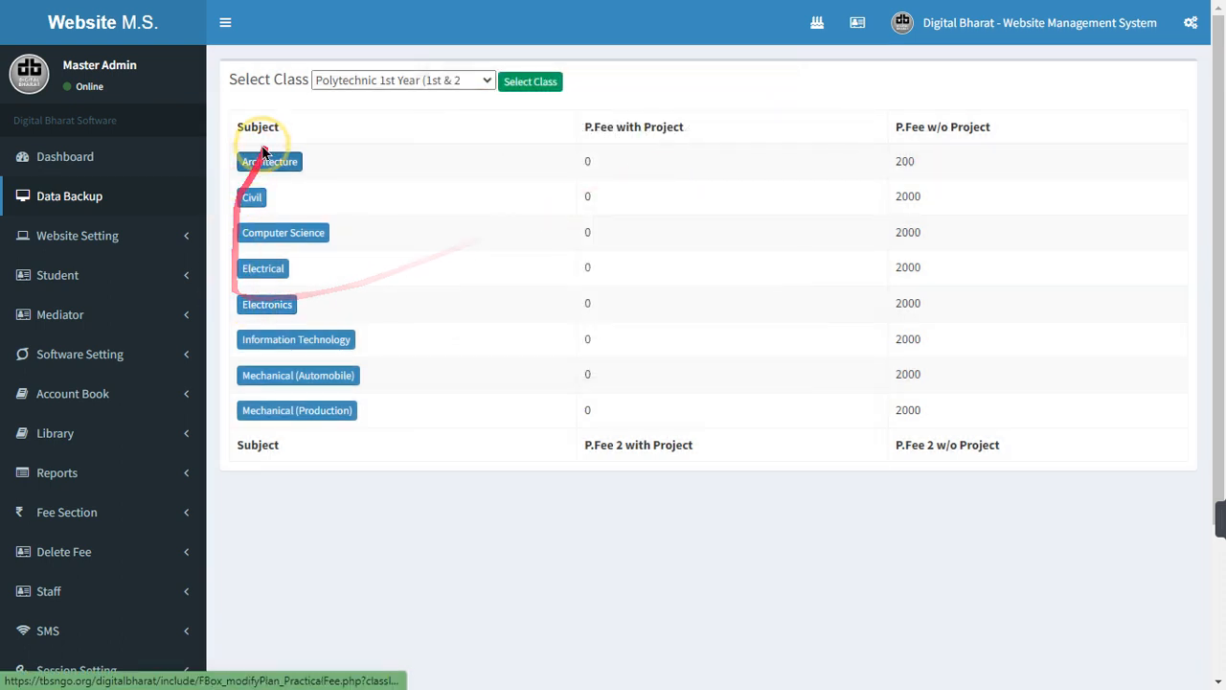
{"action": "left_click", "coordinate": [123, 356]}
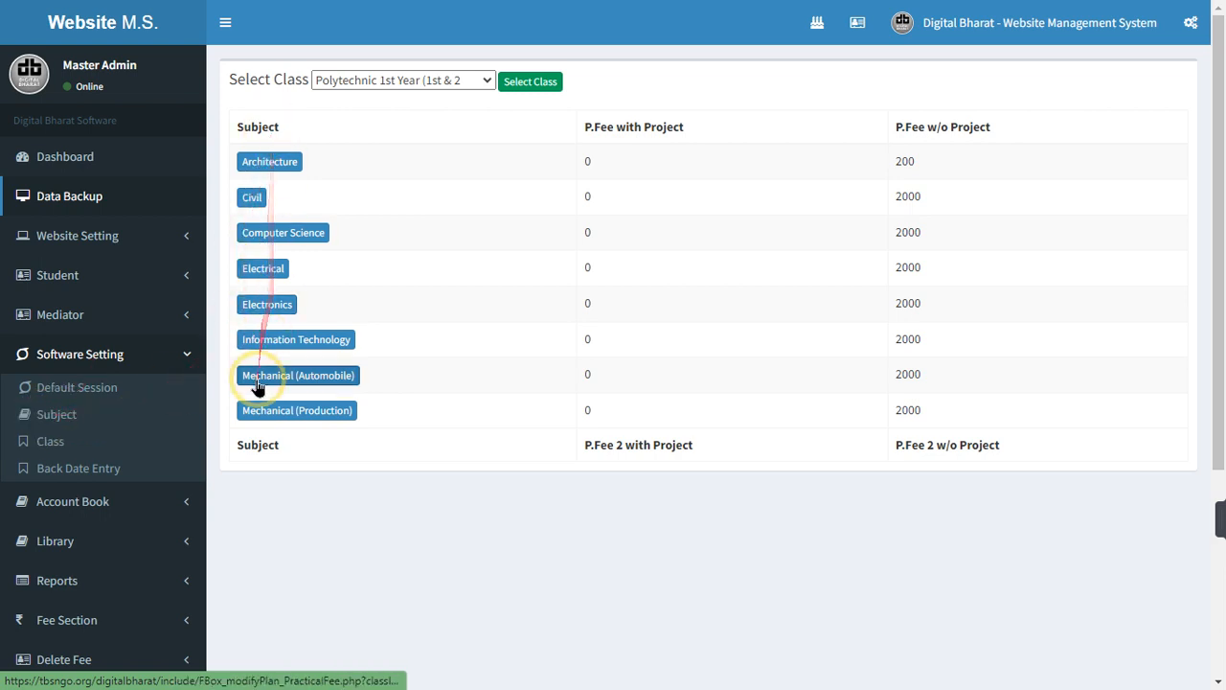
{"action": "left_click", "coordinate": [137, 360]}
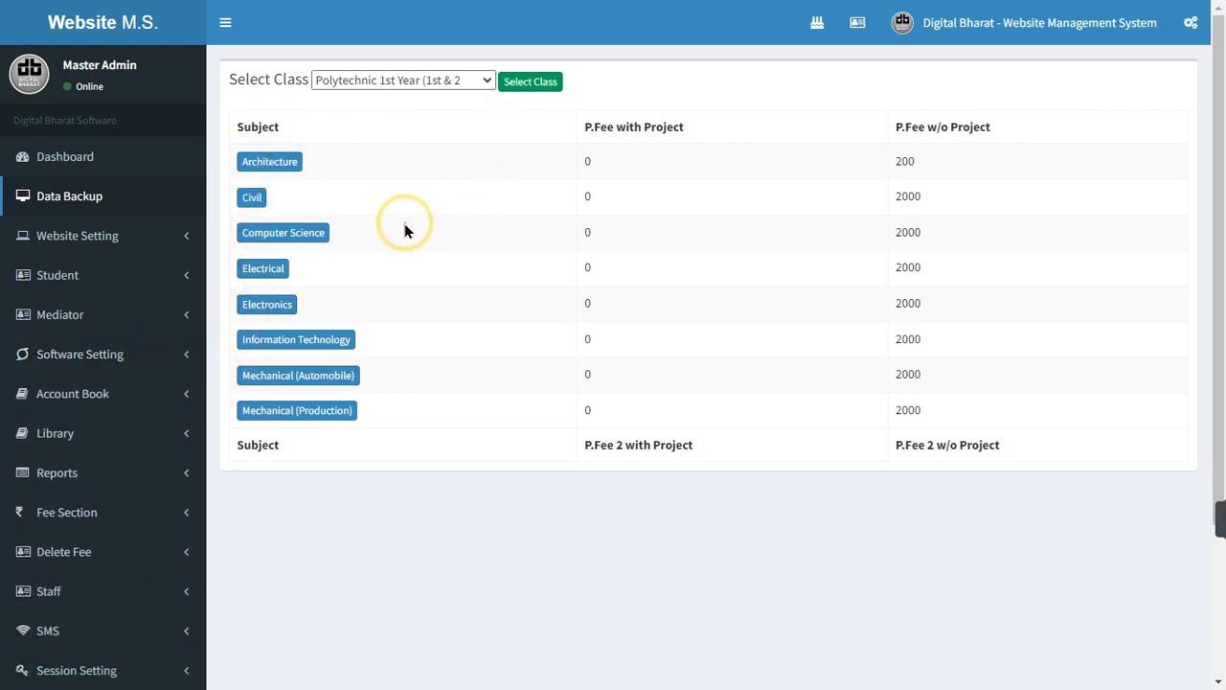
Look over the subject list and open the All Subjects entry for editing
{"action": "scroll", "coordinate": [383, 266], "scroll_direction": "down", "scroll_amount": 1}
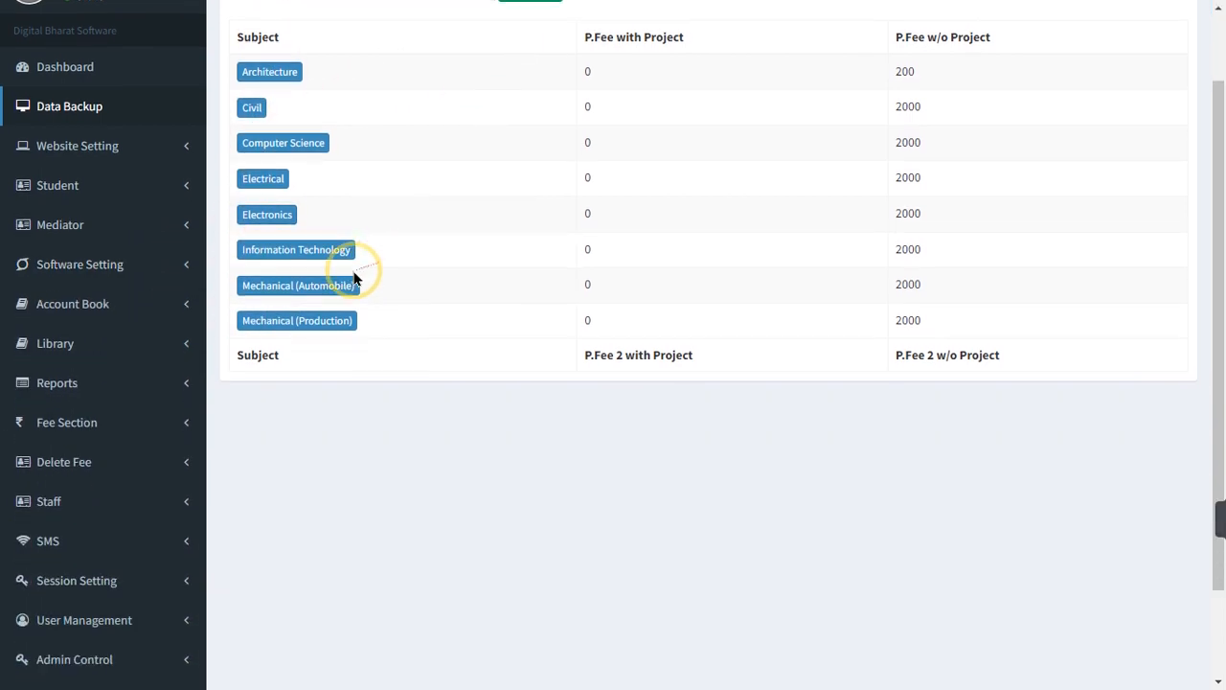
{"action": "left_click", "coordinate": [111, 264]}
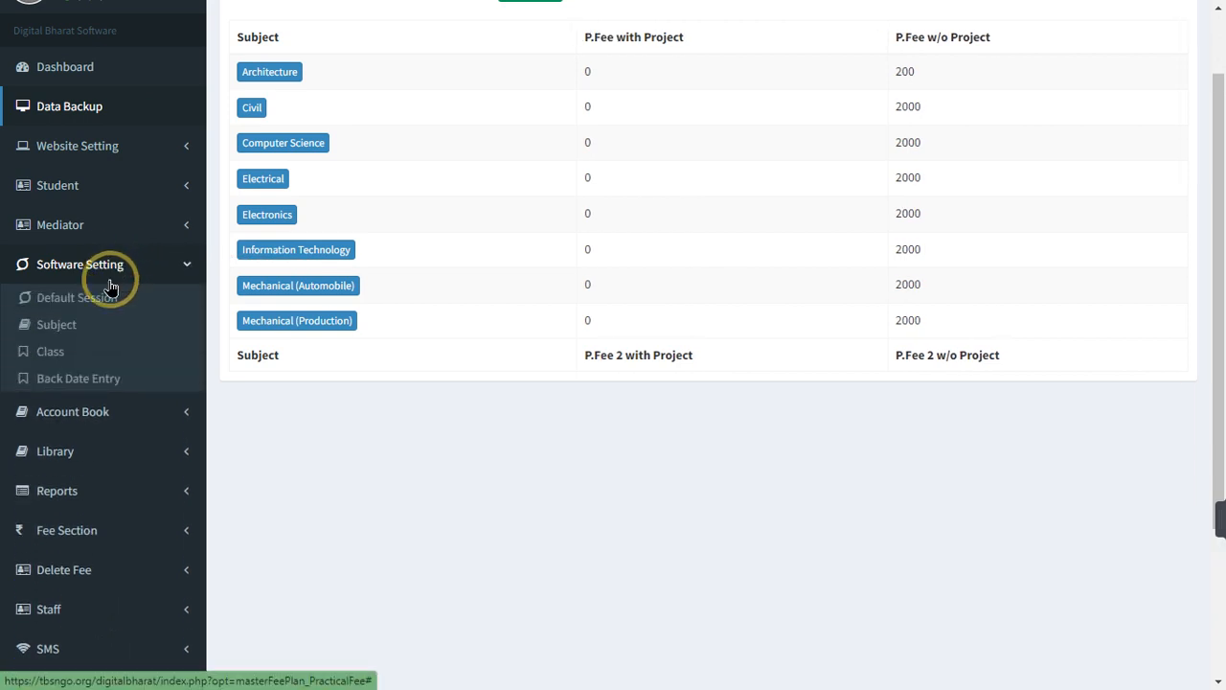
{"action": "left_click", "coordinate": [261, 180]}
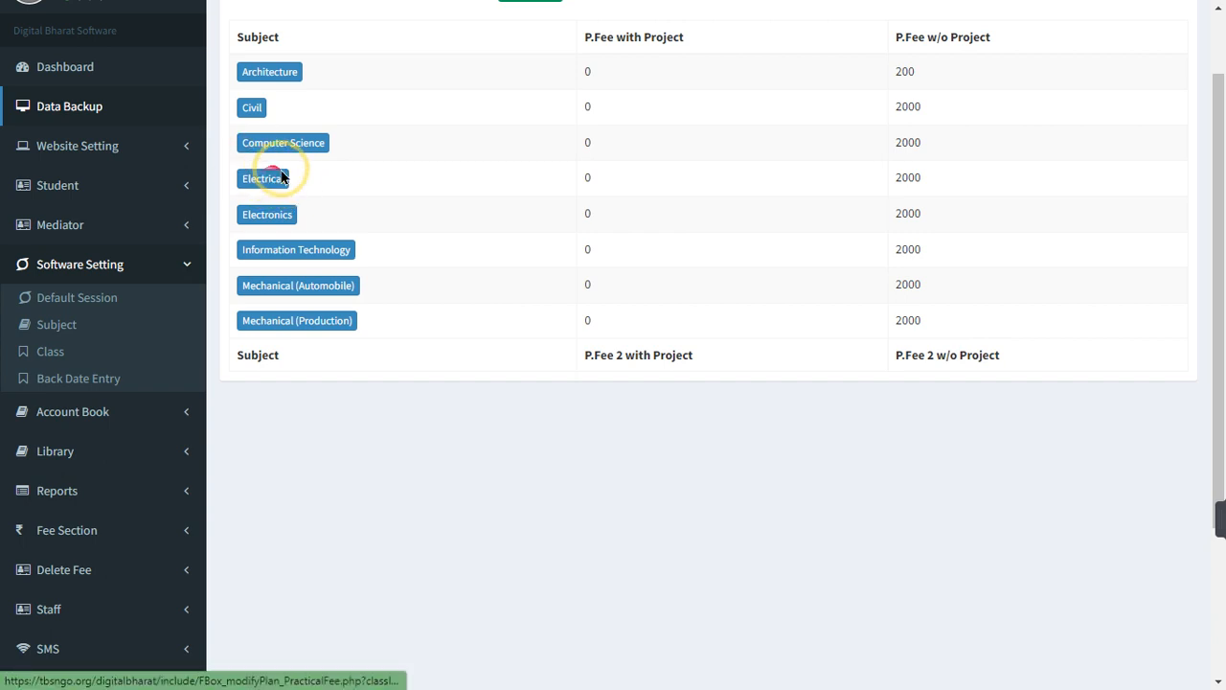
{"action": "left_click", "coordinate": [58, 328]}
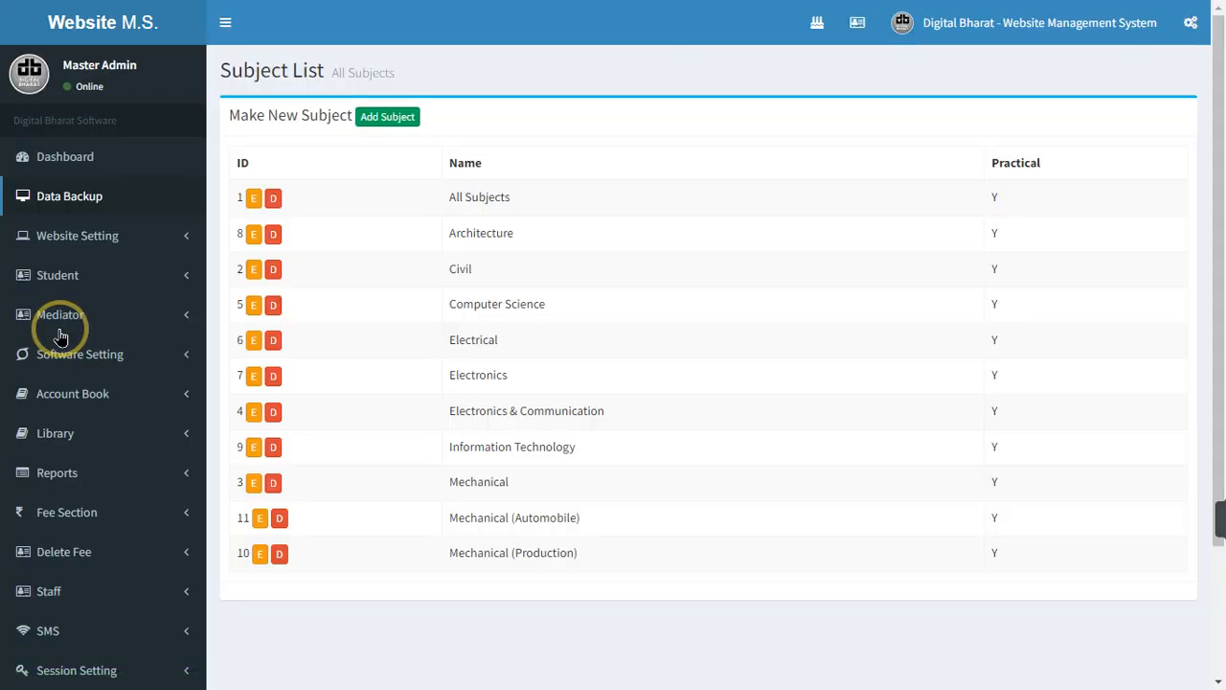
{"action": "left_click", "coordinate": [254, 201]}
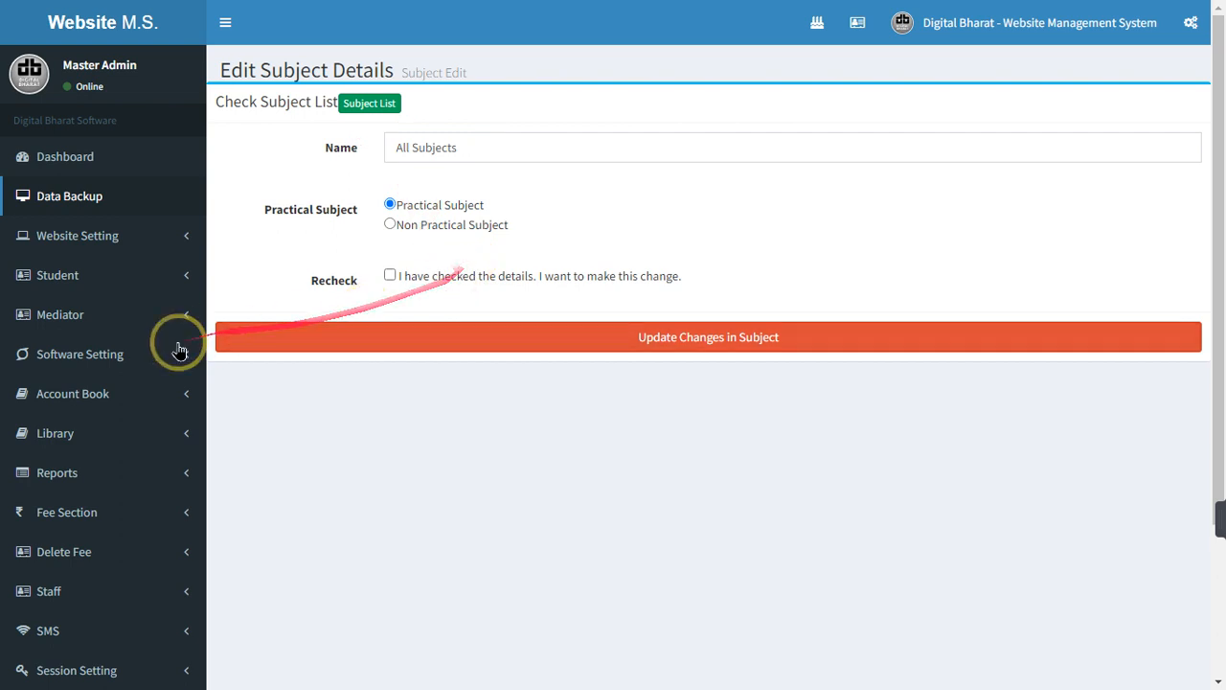
Review the nine-entry Class List, then expand Fee Section in the sidebar
{"action": "left_click", "coordinate": [107, 358]}
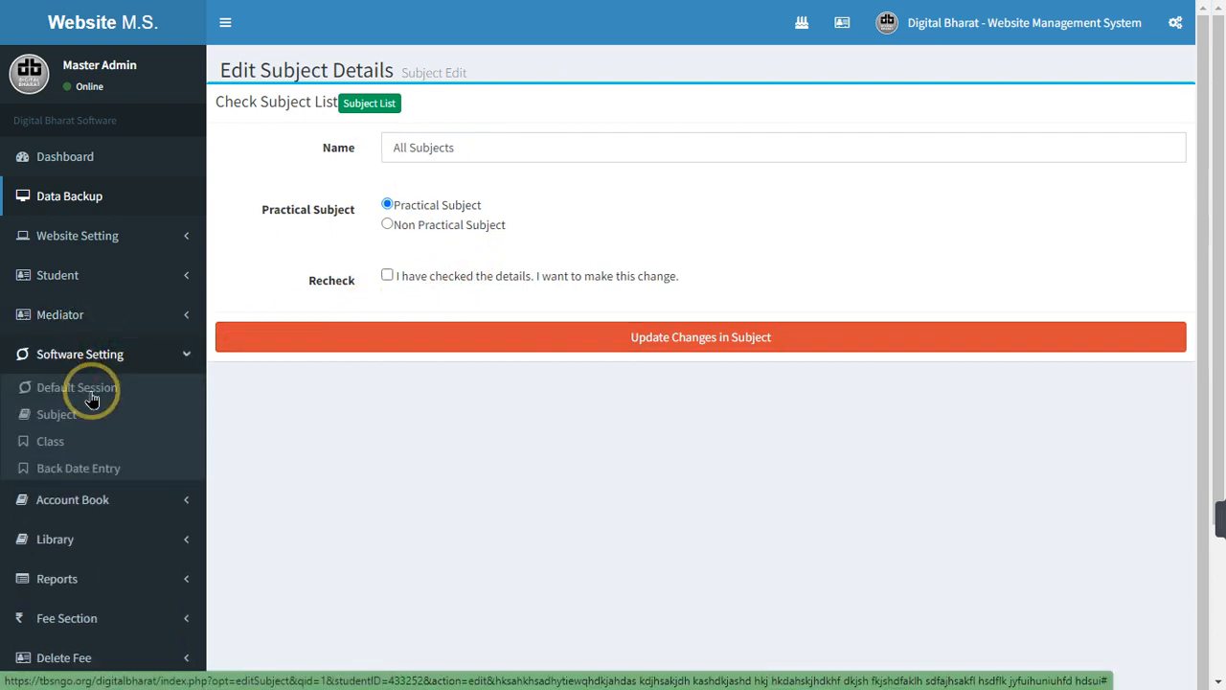
{"action": "left_click", "coordinate": [53, 441]}
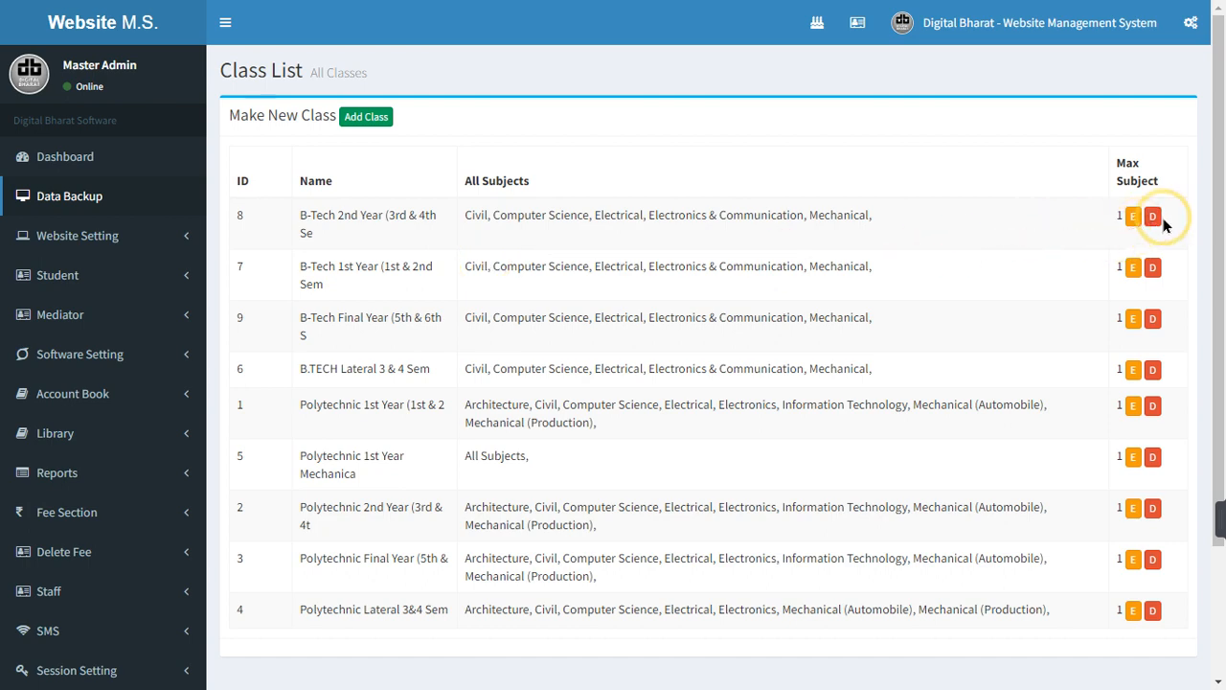
{"action": "scroll", "coordinate": [82, 432], "scroll_direction": "down", "scroll_amount": 3}
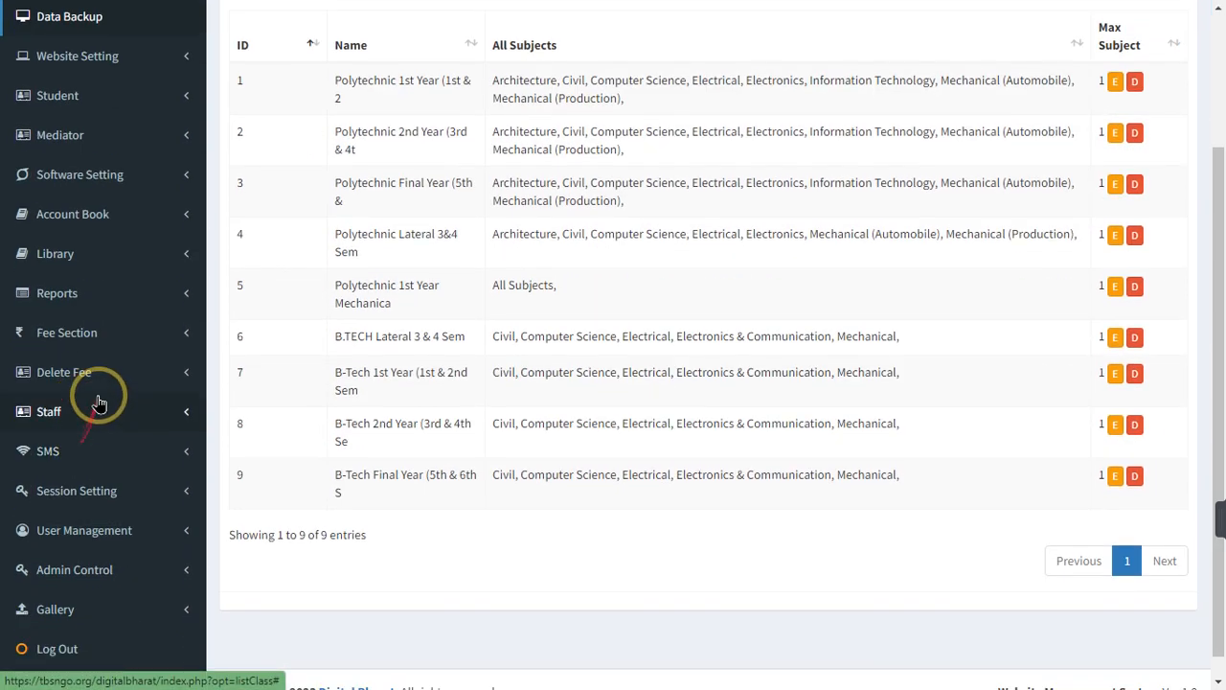
{"action": "left_click", "coordinate": [100, 338]}
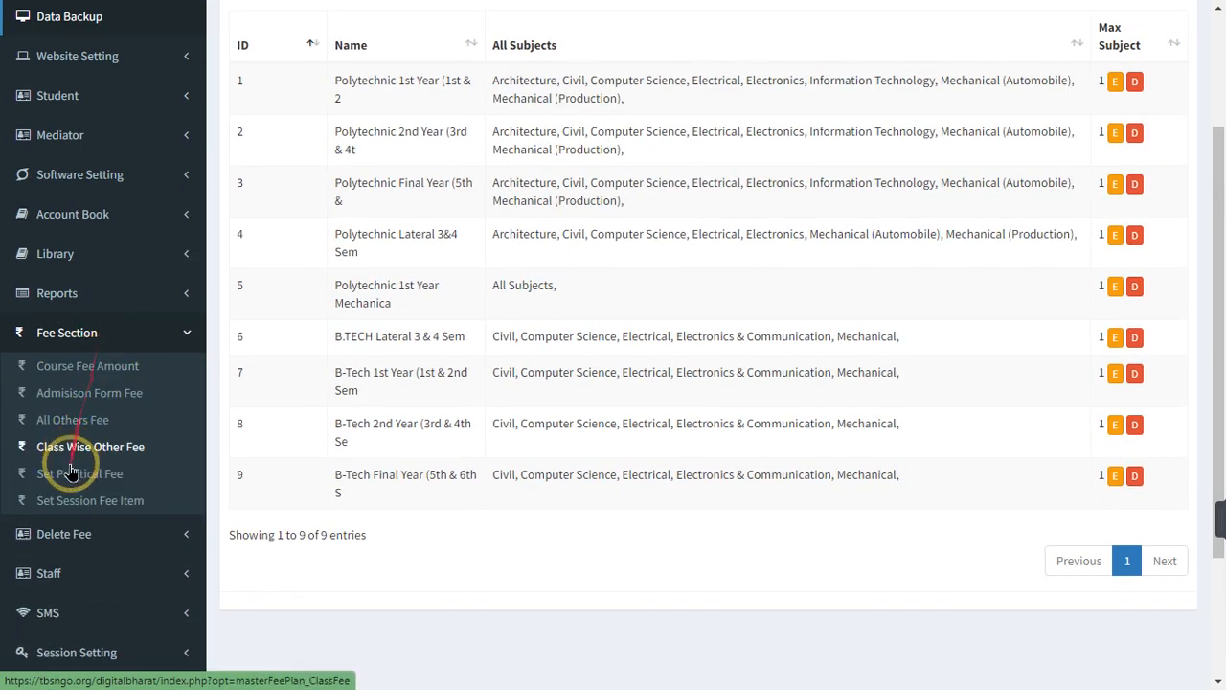
Open Set Session Fee Item and tick the Confirm box for session 2023-24
{"action": "left_click", "coordinate": [113, 505]}
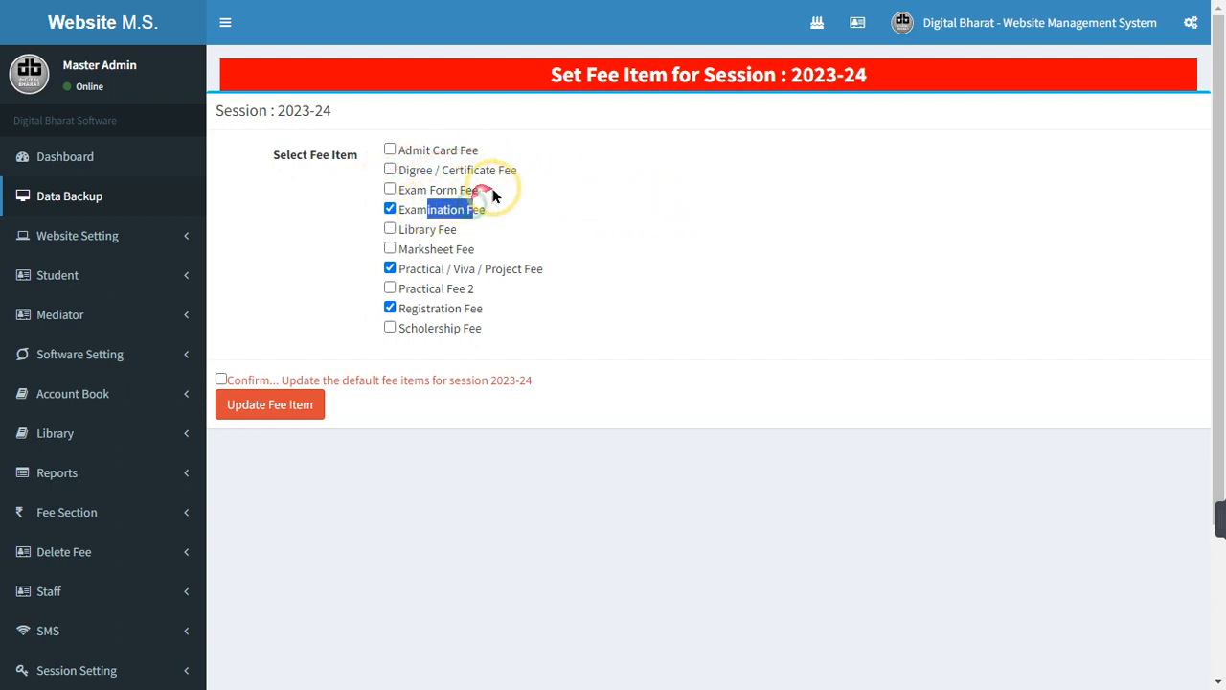
{"action": "left_click", "coordinate": [545, 215]}
{"action": "left_click_drag", "start_coordinate": [417, 192], "coordinate": [498, 218]}
{"action": "left_click", "coordinate": [489, 191]}
{"action": "left_click", "coordinate": [495, 219]}
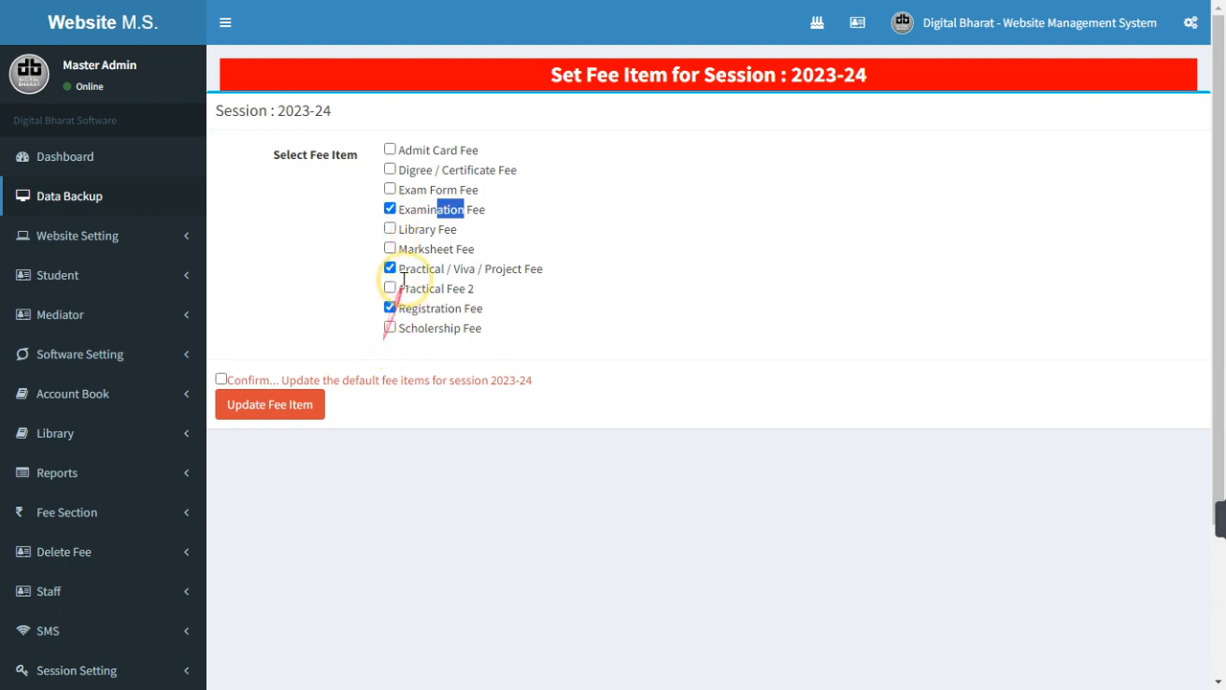
{"action": "left_click", "coordinate": [221, 380]}
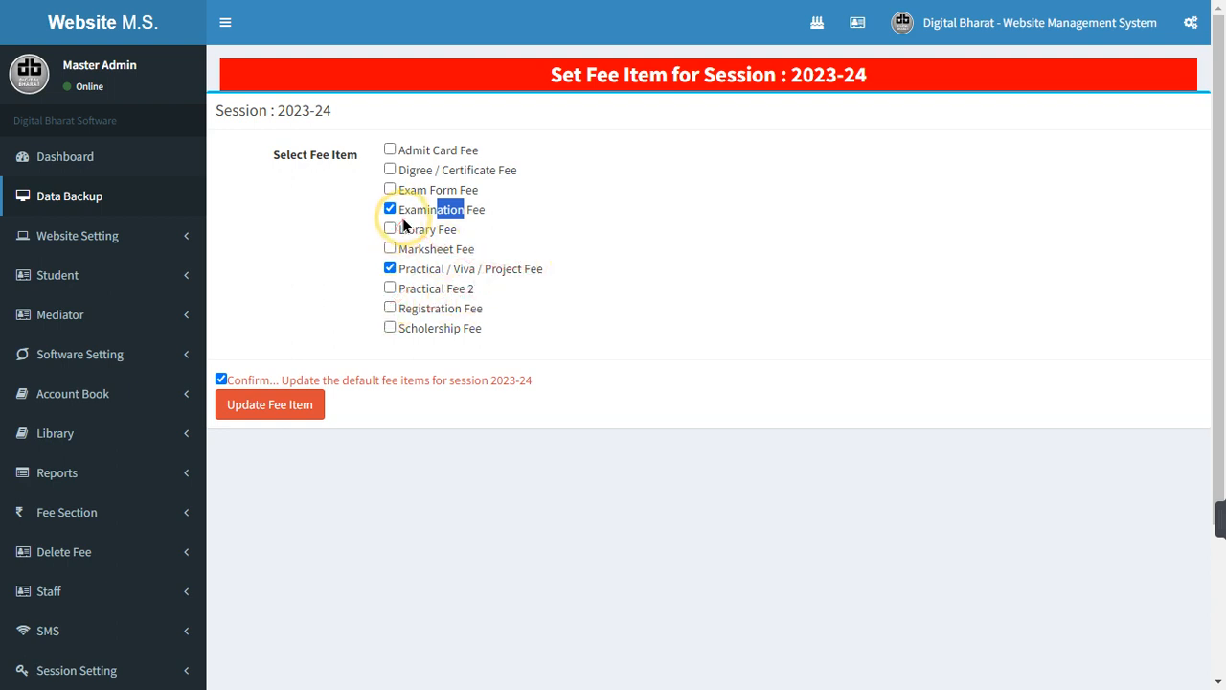
{"action": "left_click", "coordinate": [563, 210]}
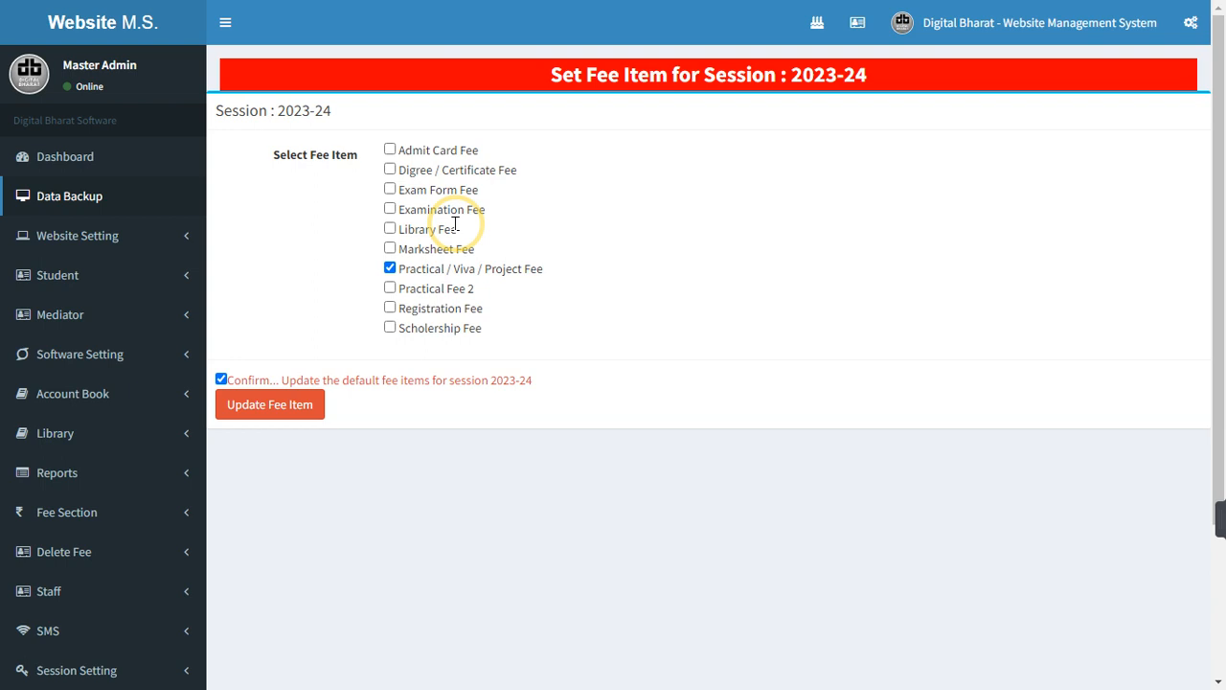
Tick Examination, Admit Card, Exam Form, Degree/Certificate, Library, Marksheet and Registration fees, leaving Practical Fee 2 unticked
{"action": "left_click", "coordinate": [376, 208]}
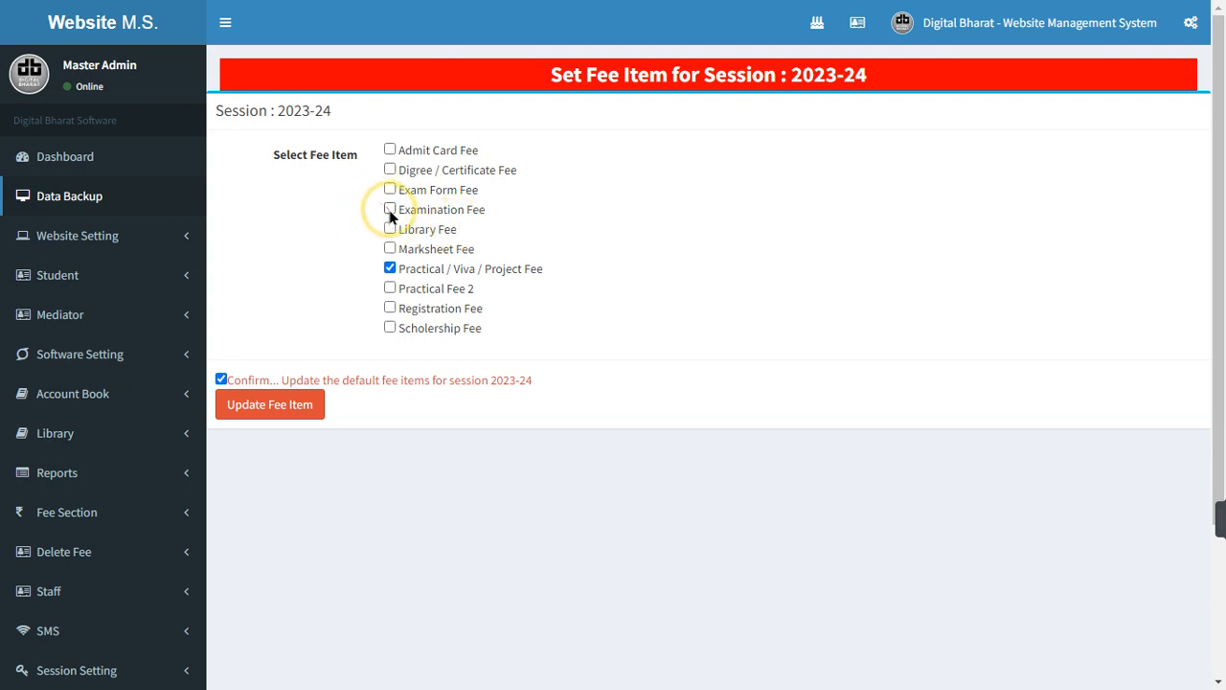
{"action": "left_click", "coordinate": [390, 210]}
{"action": "left_click", "coordinate": [388, 151]}
{"action": "left_click", "coordinate": [390, 189]}
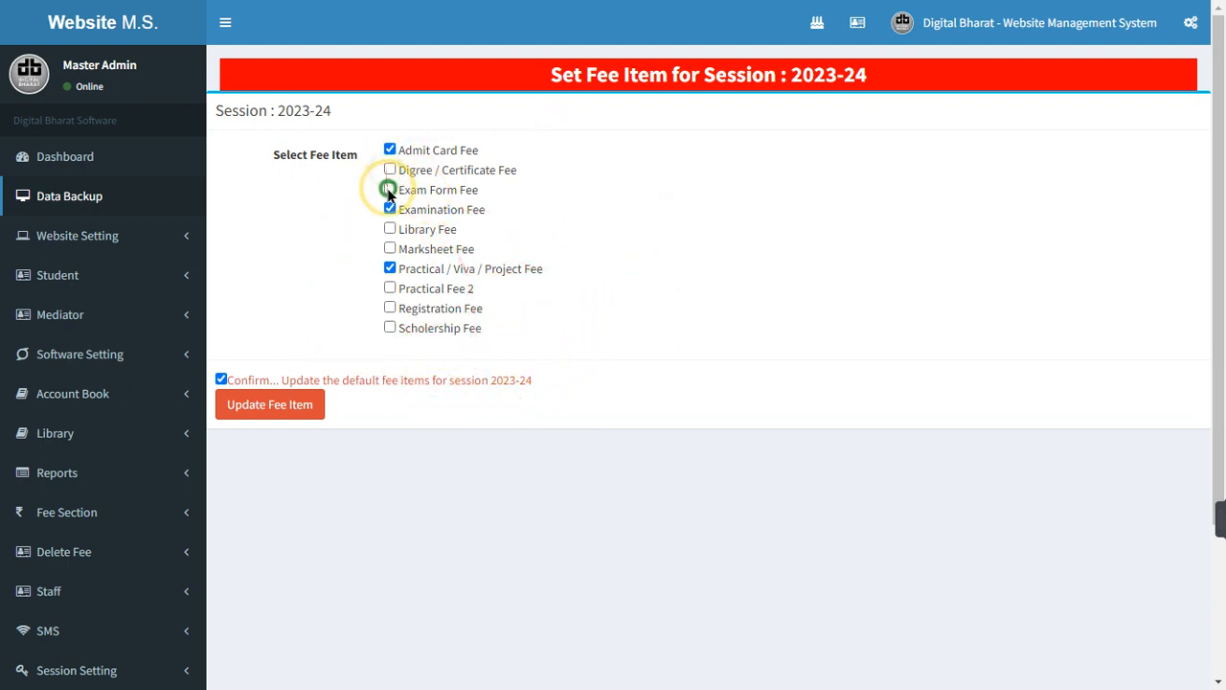
{"action": "left_click", "coordinate": [390, 170]}
{"action": "left_click", "coordinate": [390, 229]}
{"action": "left_click", "coordinate": [390, 248]}
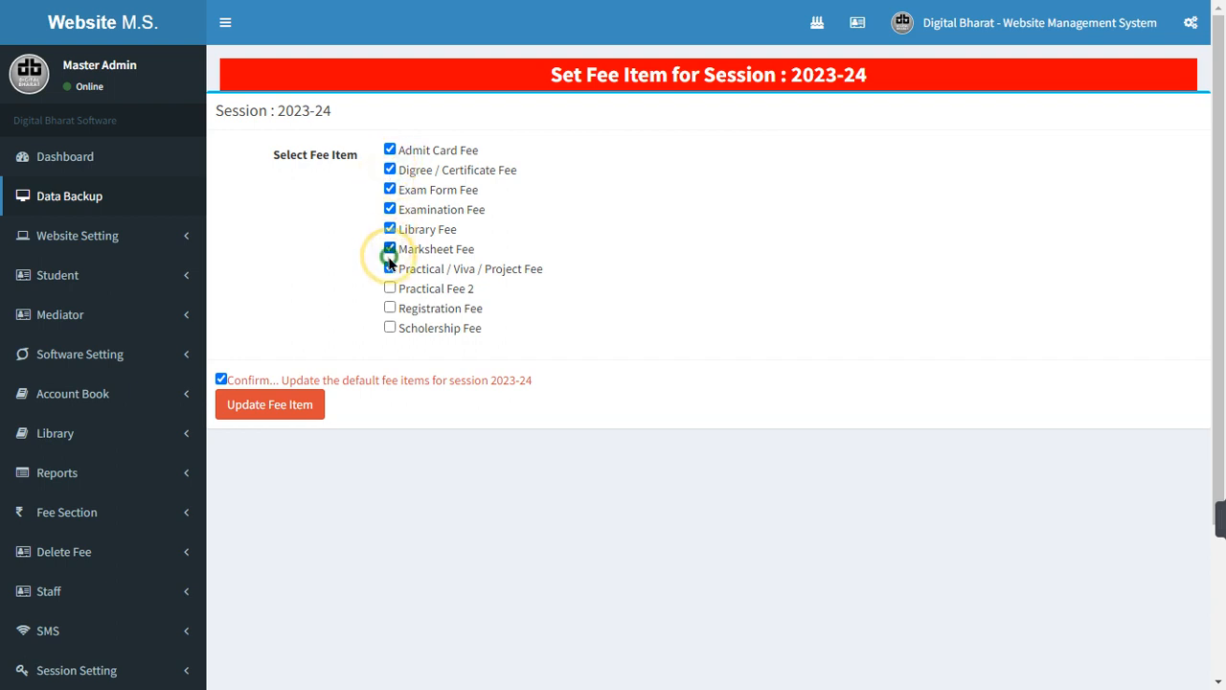
{"action": "left_click", "coordinate": [390, 289]}
{"action": "left_click", "coordinate": [389, 309]}
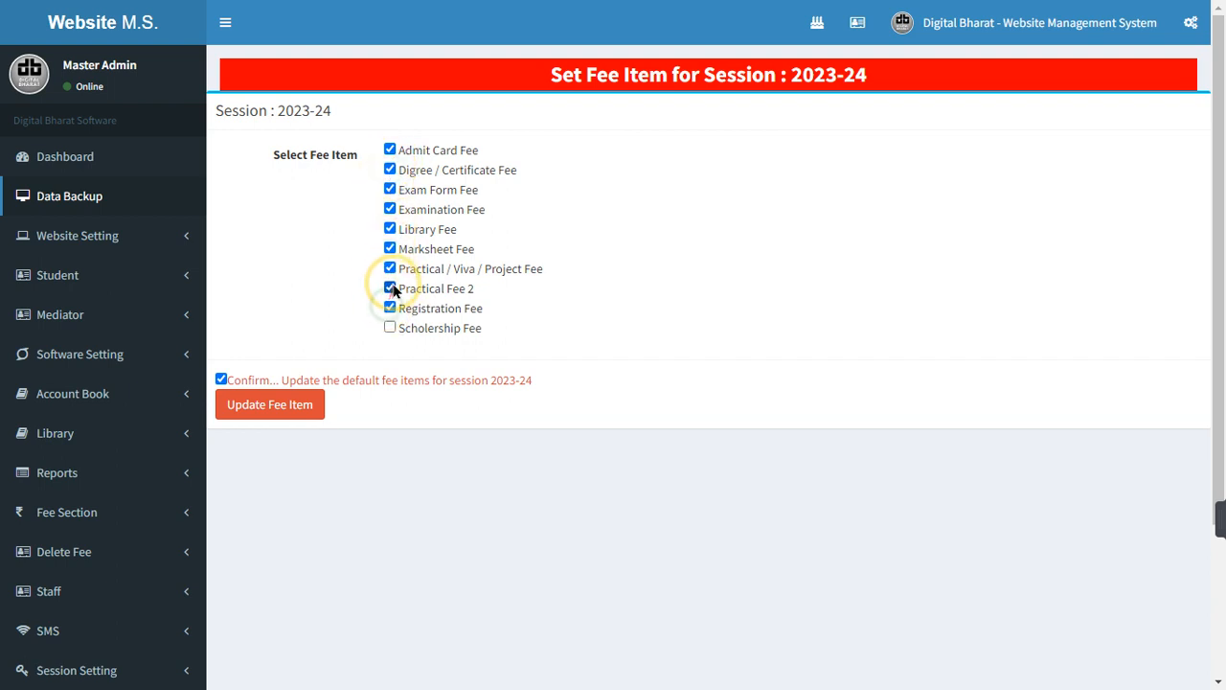
{"action": "left_click", "coordinate": [390, 289]}
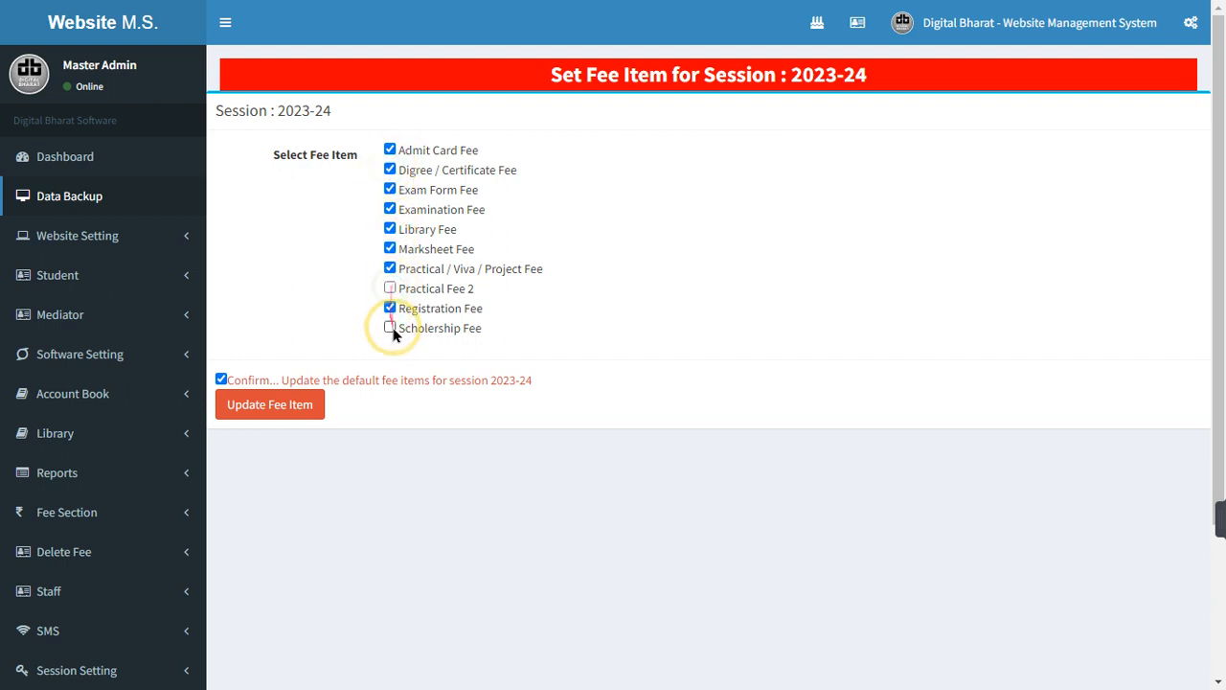
Save the chosen 2023-24 fee items with Update Fee Item and leave full-screen view
{"action": "left_click", "coordinate": [317, 403]}
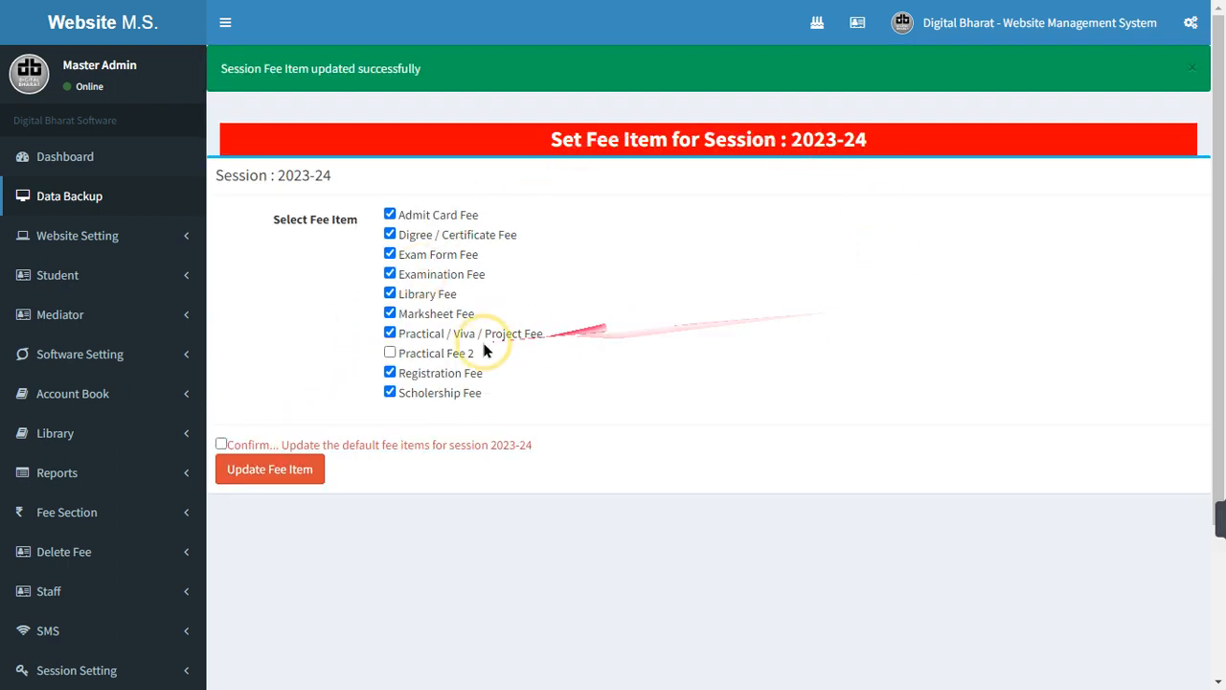
{"action": "scroll", "coordinate": [431, 355], "scroll_direction": "down", "scroll_amount": 3}
{"action": "left_click", "coordinate": [84, 308]}
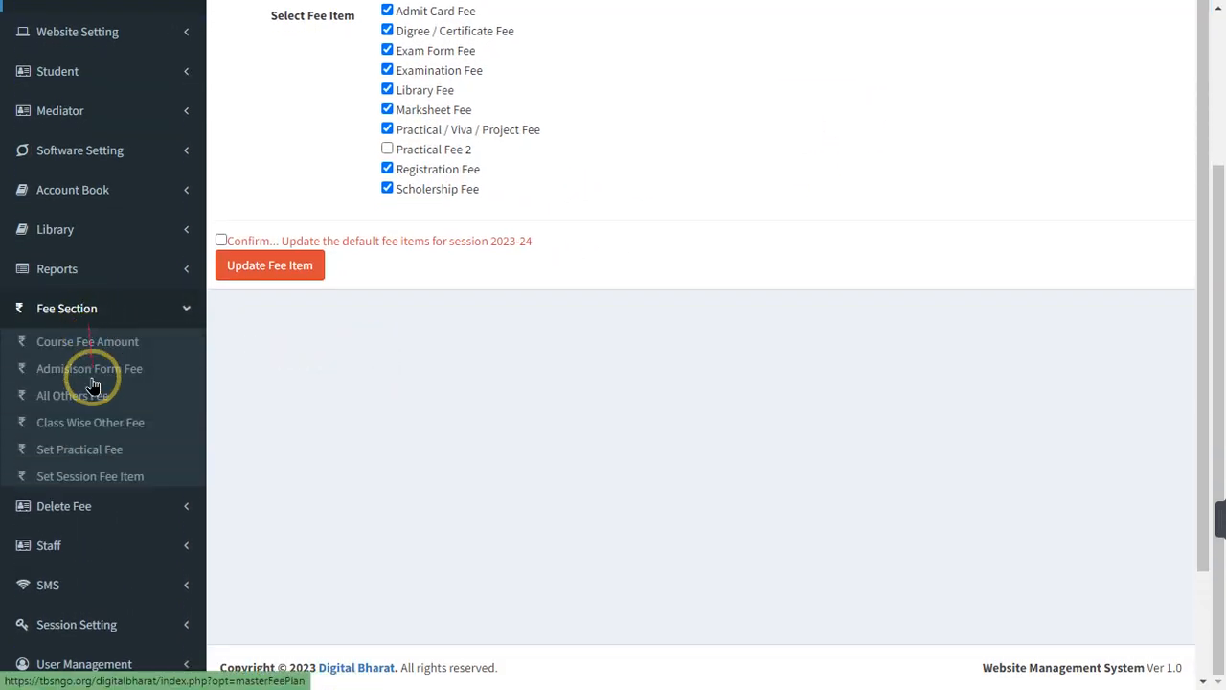
{"action": "left_click", "coordinate": [109, 314]}
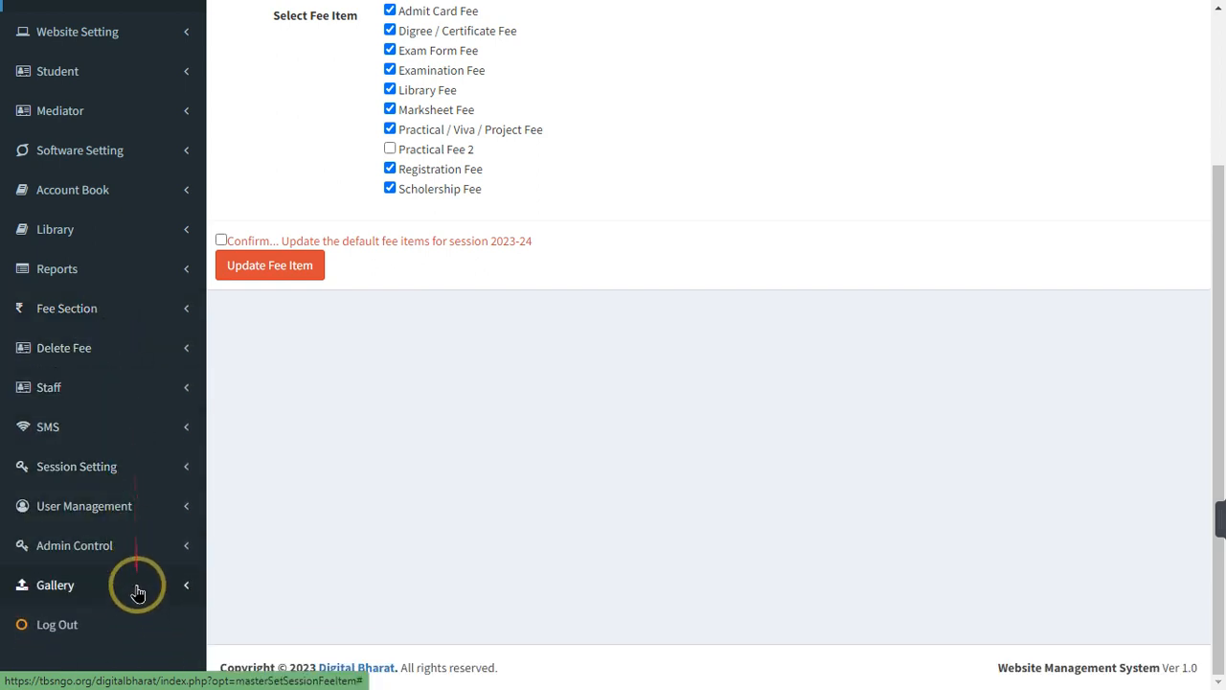
{"action": "scroll", "coordinate": [144, 377], "scroll_direction": "up", "scroll_amount": 2}
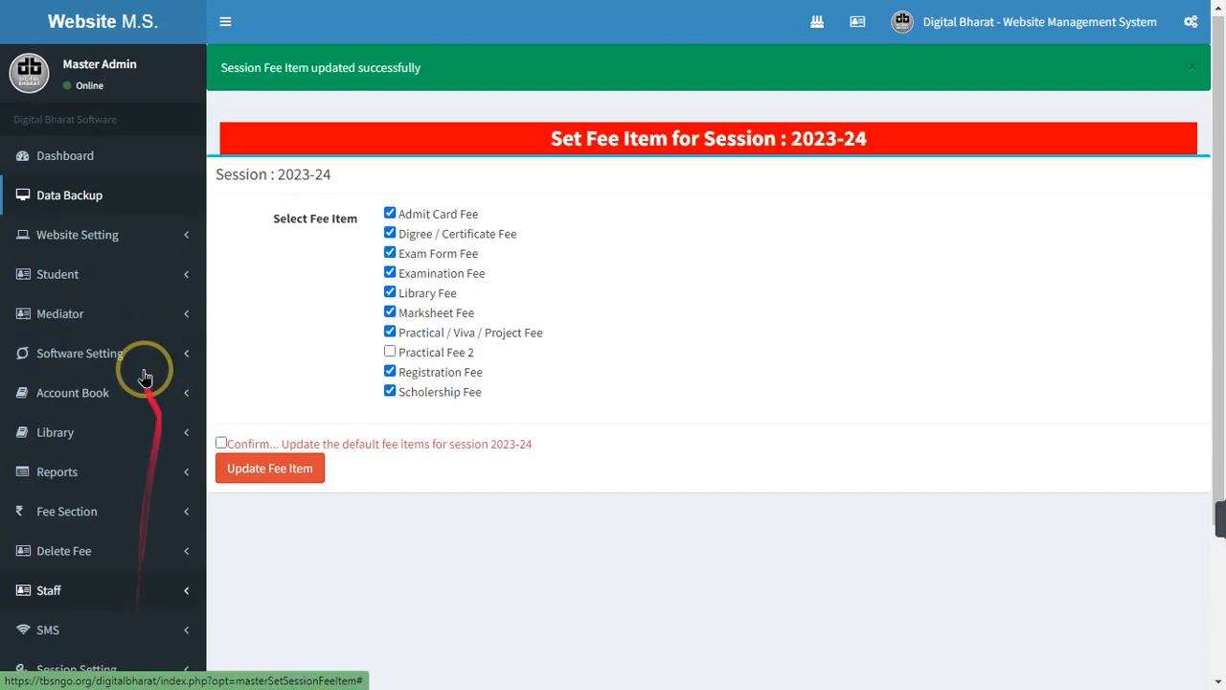
{"action": "left_click", "coordinate": [125, 236]}
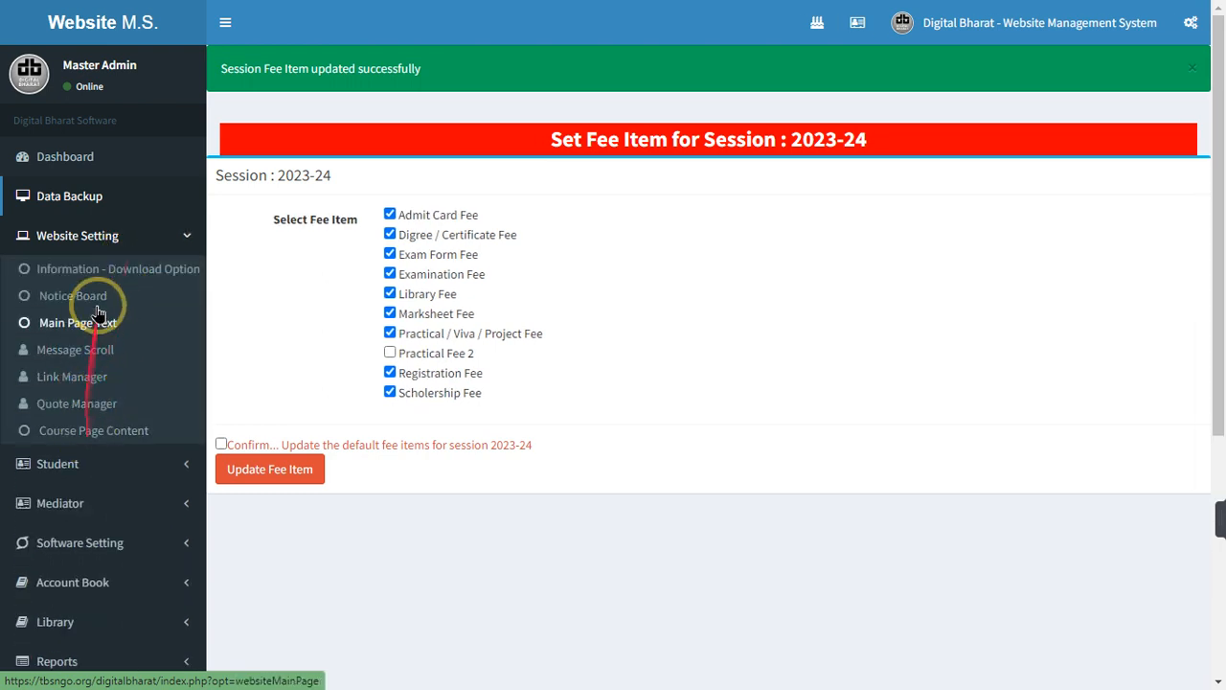
{"action": "left_click", "coordinate": [100, 241]}
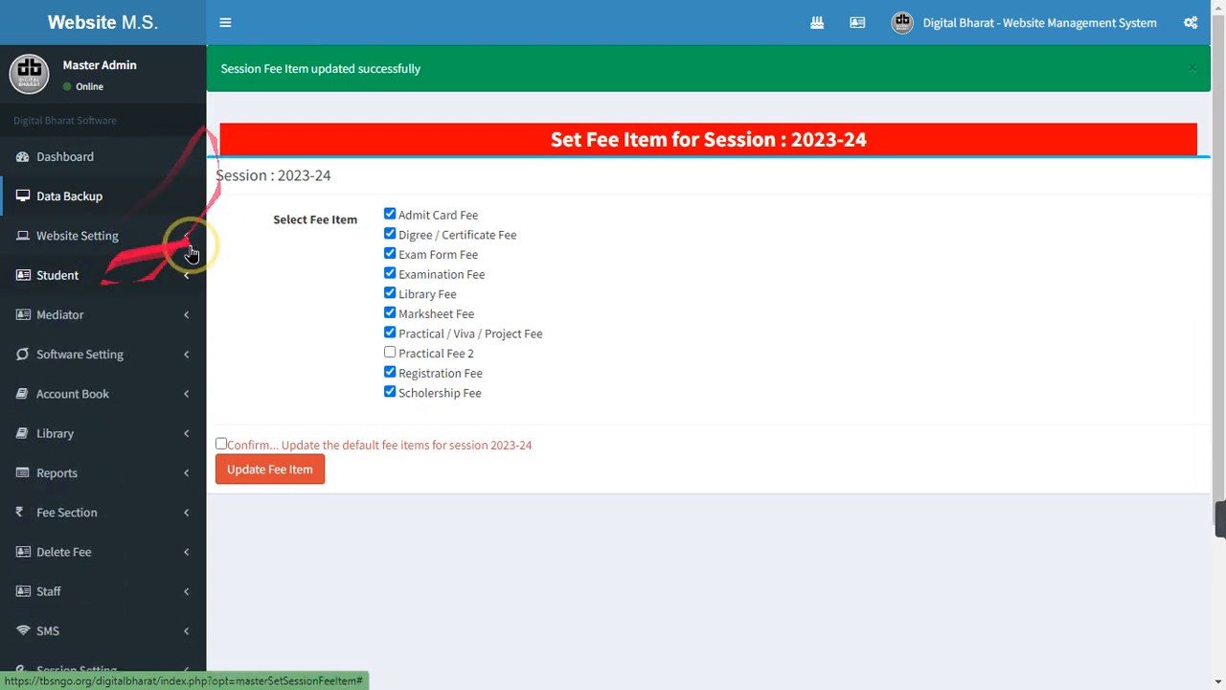
{"action": "key", "text": "F11"}
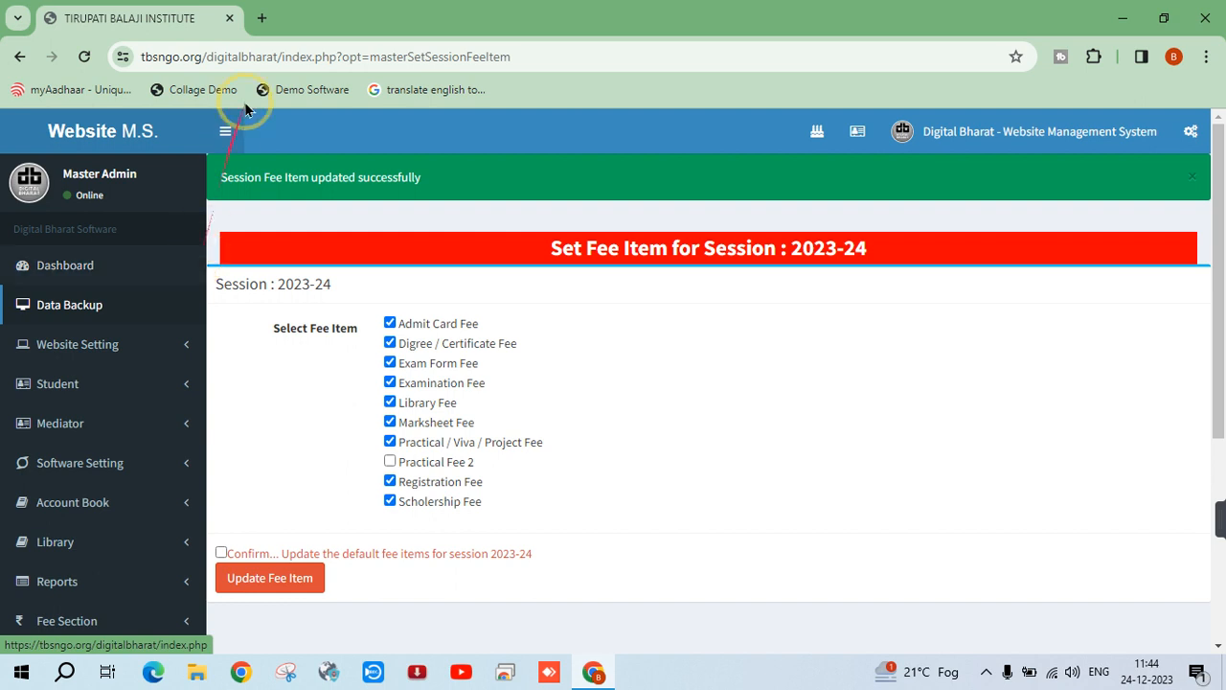
Open the institute website tbsngo.org in a new browser tab
{"action": "left_click", "coordinate": [268, 23]}
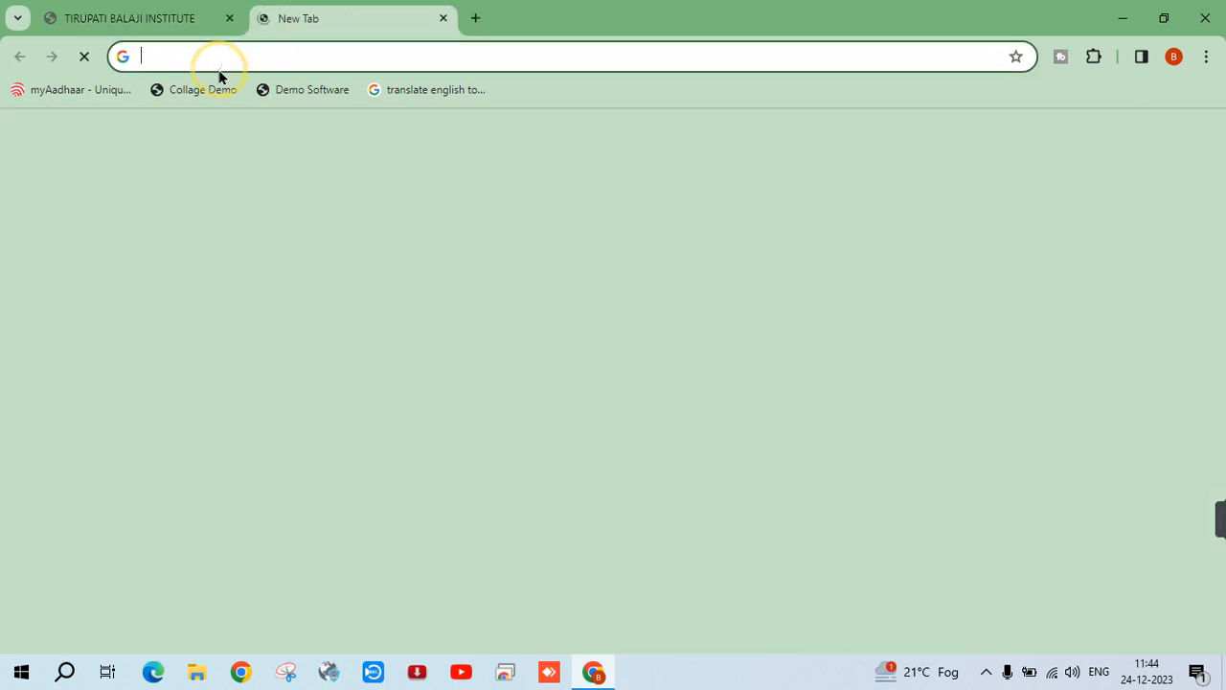
{"action": "type", "text": "tb"}
{"action": "key", "text": "BackSpace"}
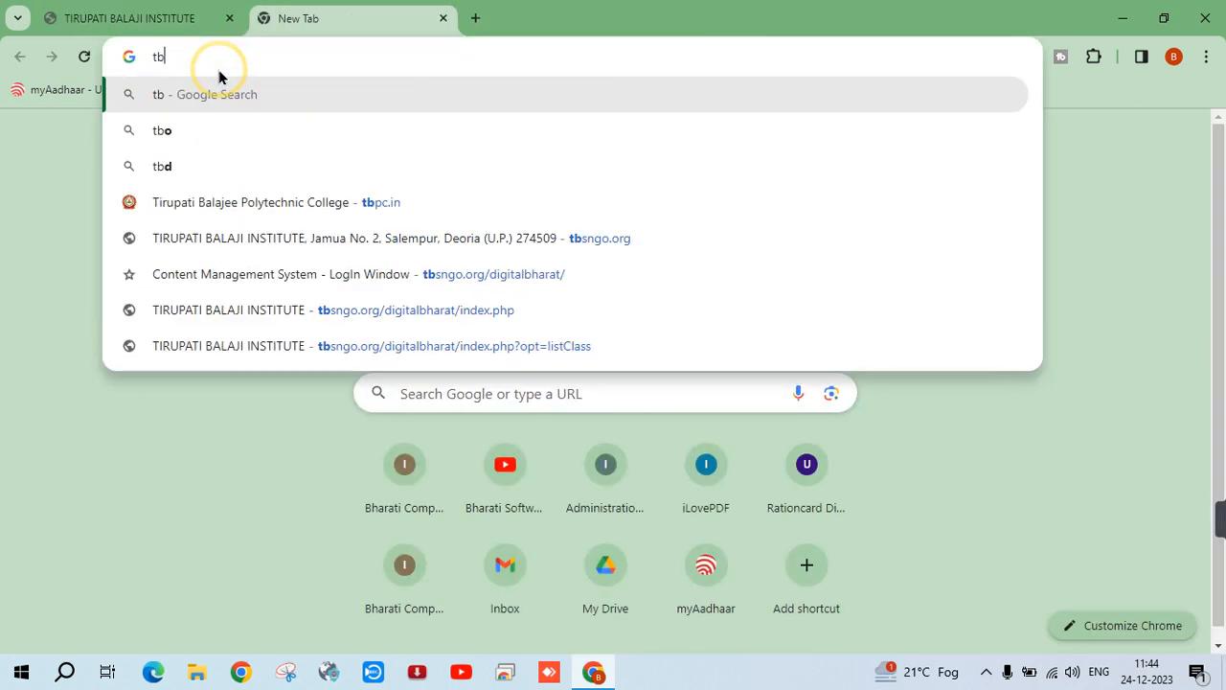
{"action": "key", "text": "BackSpace"}
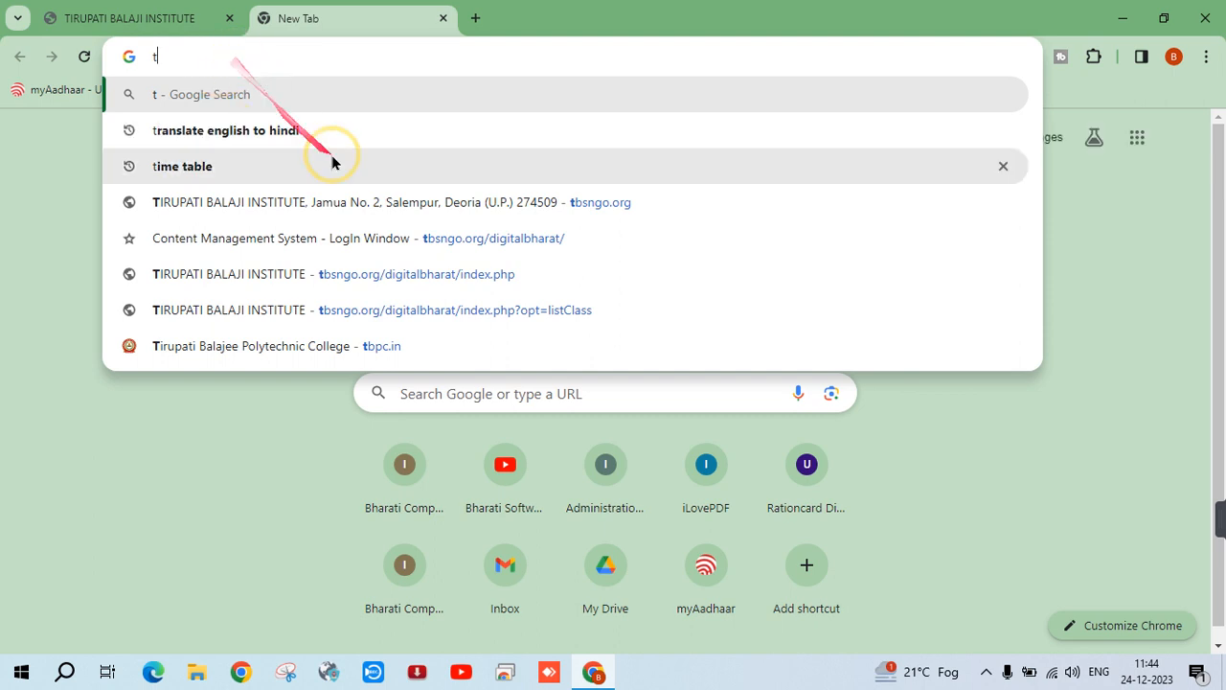
{"action": "left_click", "coordinate": [387, 201]}
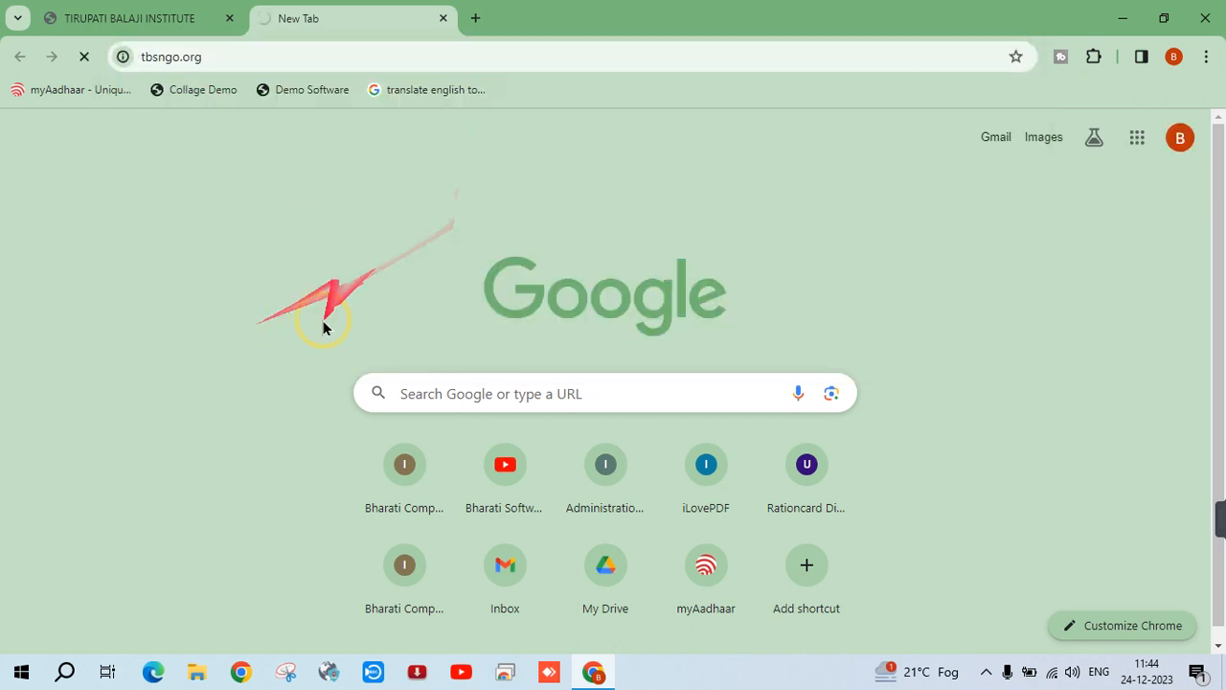
Return to the management system tab and go to its 2023-24 dashboard
{"action": "left_click", "coordinate": [110, 21]}
{"action": "left_click", "coordinate": [321, 17]}
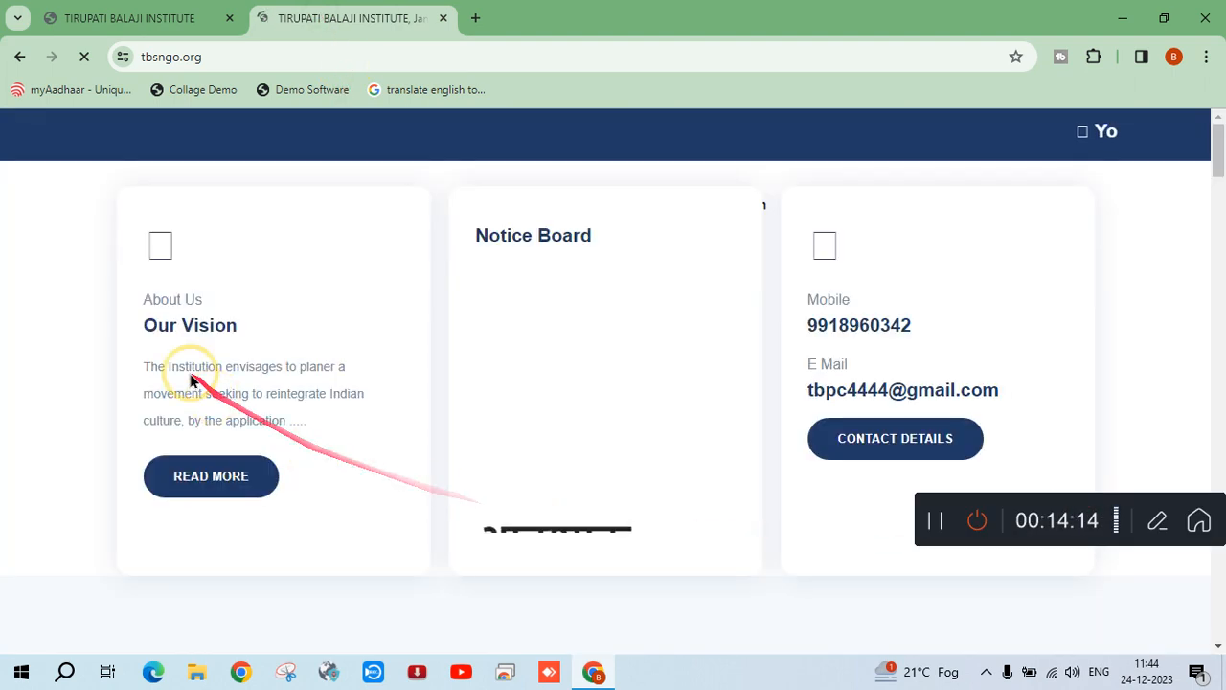
{"action": "left_click", "coordinate": [113, 18]}
{"action": "left_click", "coordinate": [84, 261]}
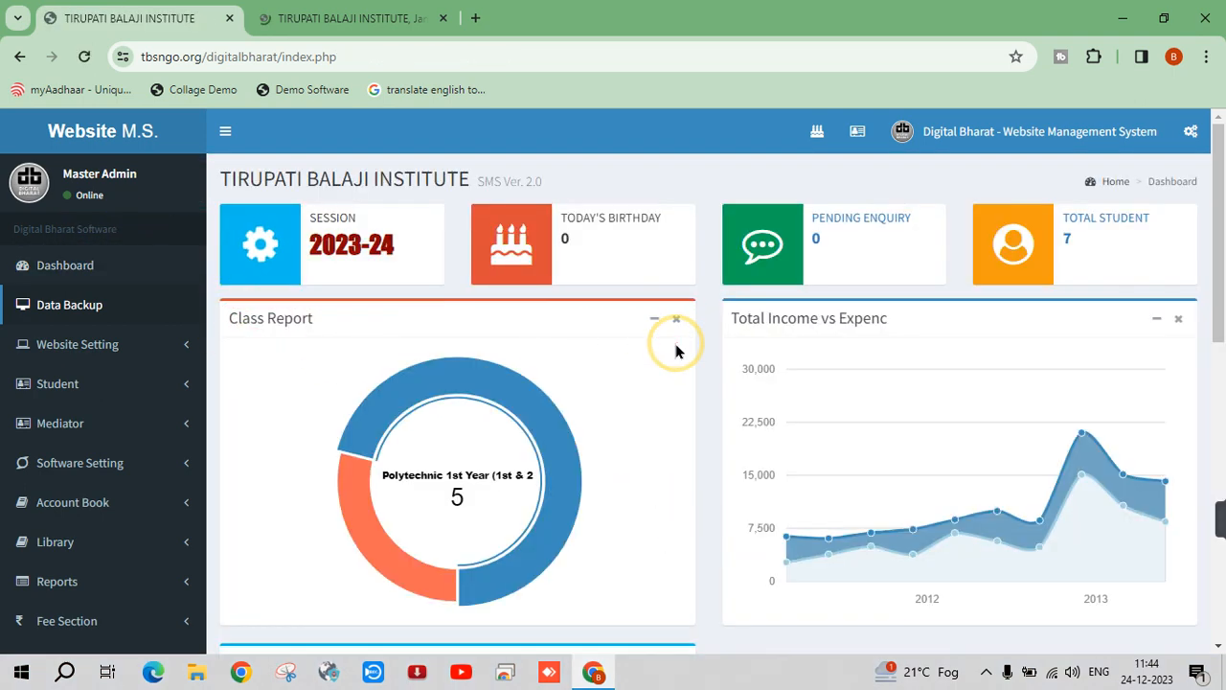
{"action": "key", "text": "F11"}
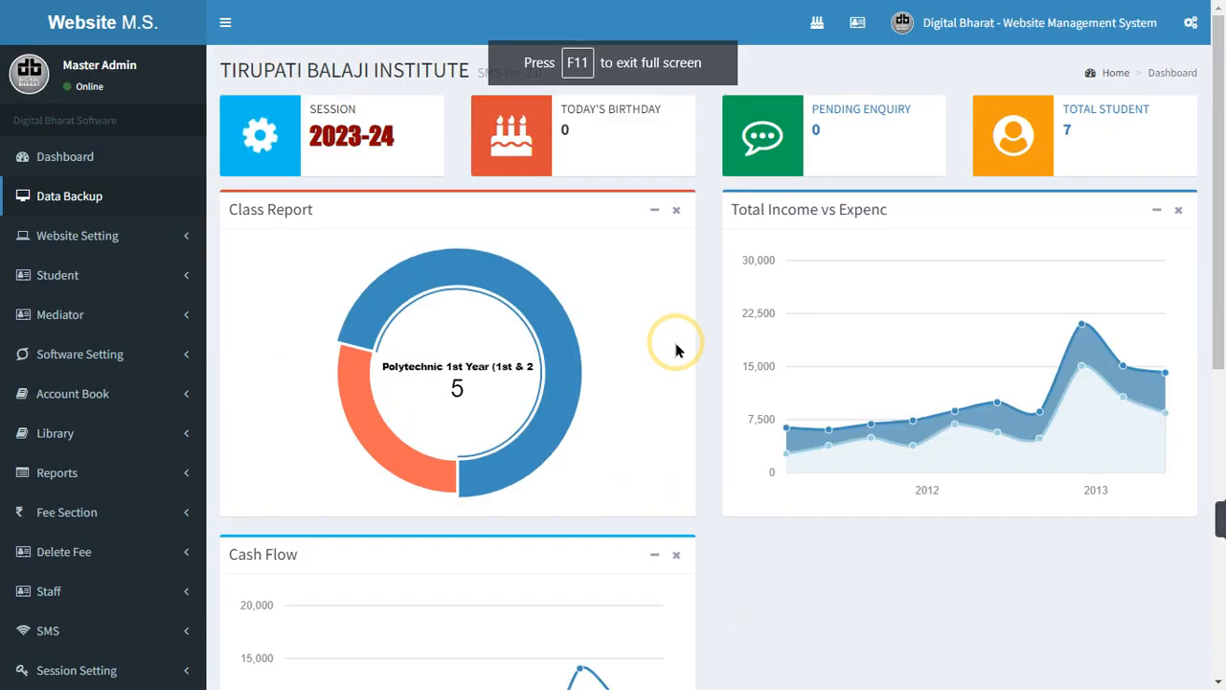
{"action": "left_click", "coordinate": [107, 352]}
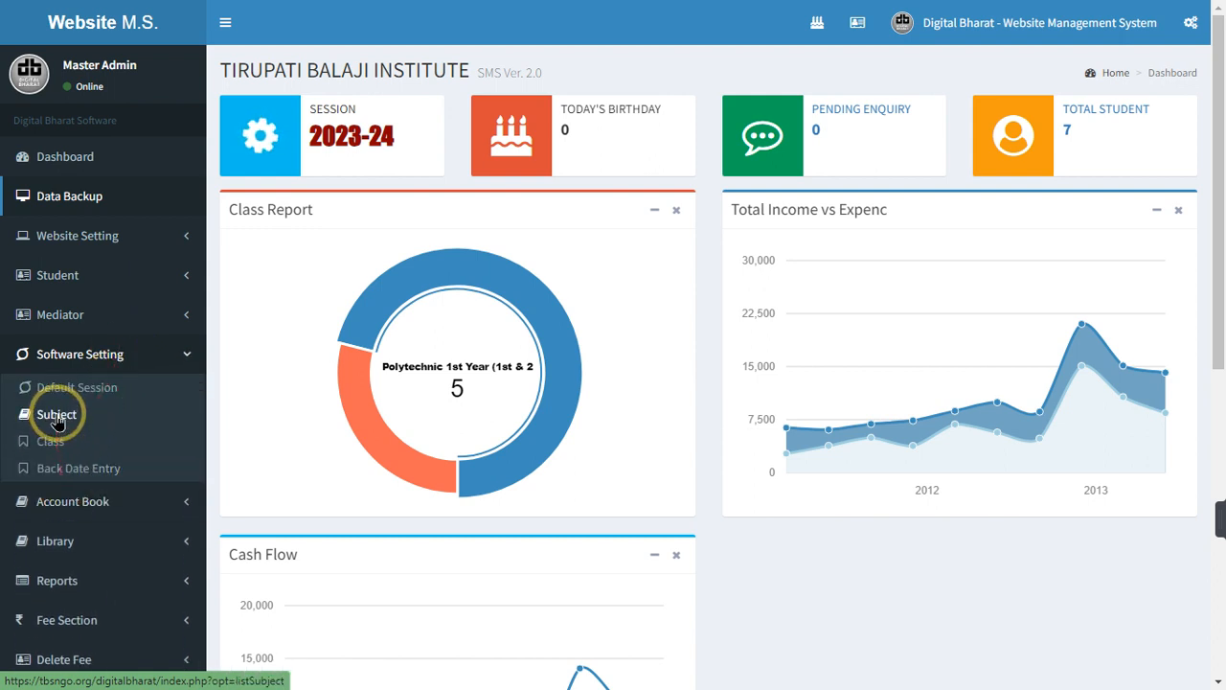
{"action": "left_click", "coordinate": [82, 354]}
{"action": "left_click", "coordinate": [82, 352]}
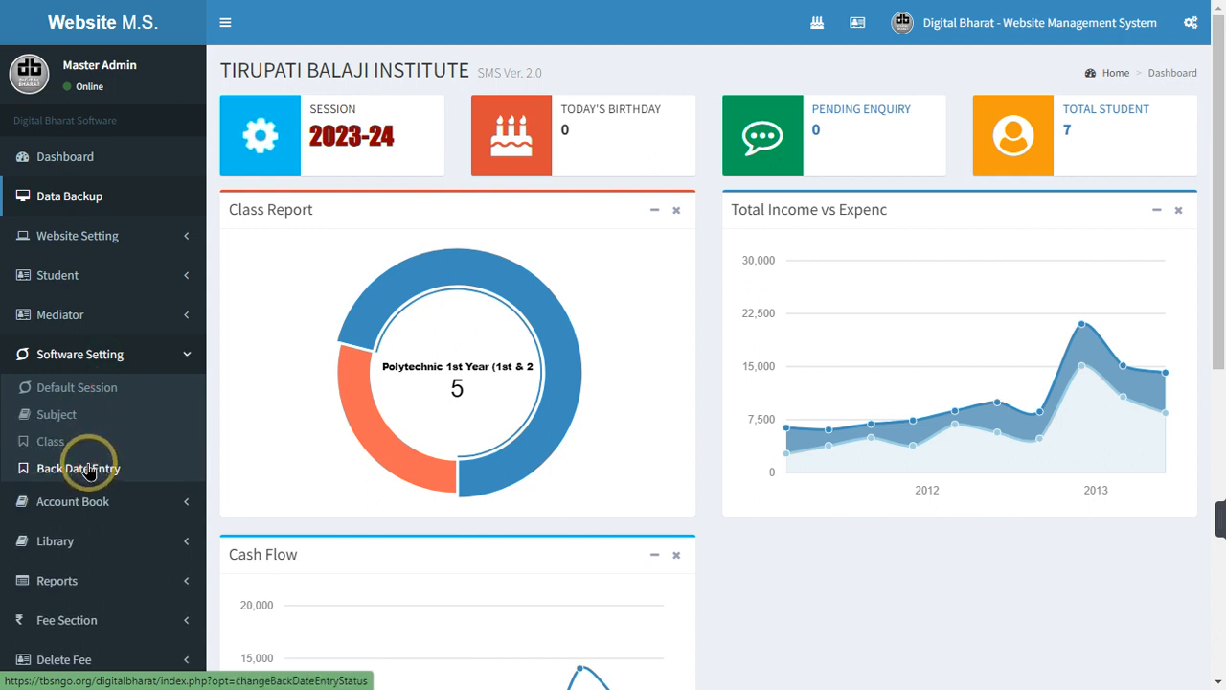
{"action": "left_click", "coordinate": [106, 343]}
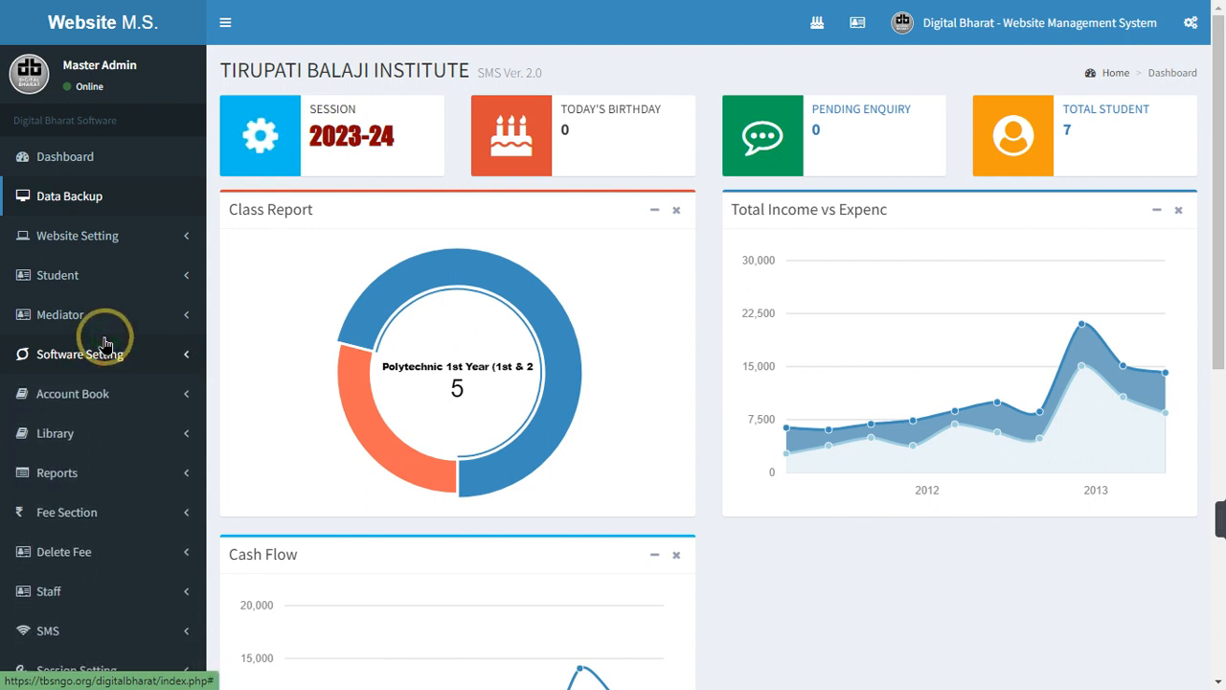
{"action": "scroll", "coordinate": [96, 395], "scroll_direction": "down", "scroll_amount": 2}
{"action": "left_click", "coordinate": [72, 331]}
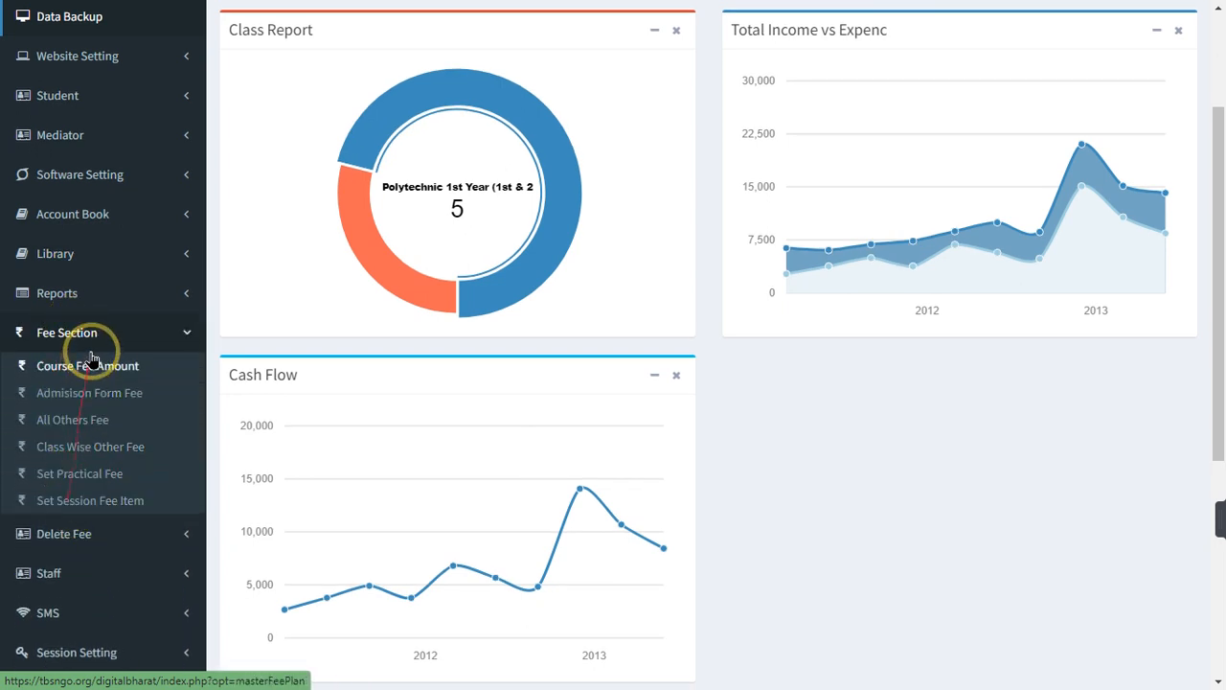
{"action": "left_click", "coordinate": [87, 335]}
{"action": "scroll", "coordinate": [287, 316], "scroll_direction": "up", "scroll_amount": 2}
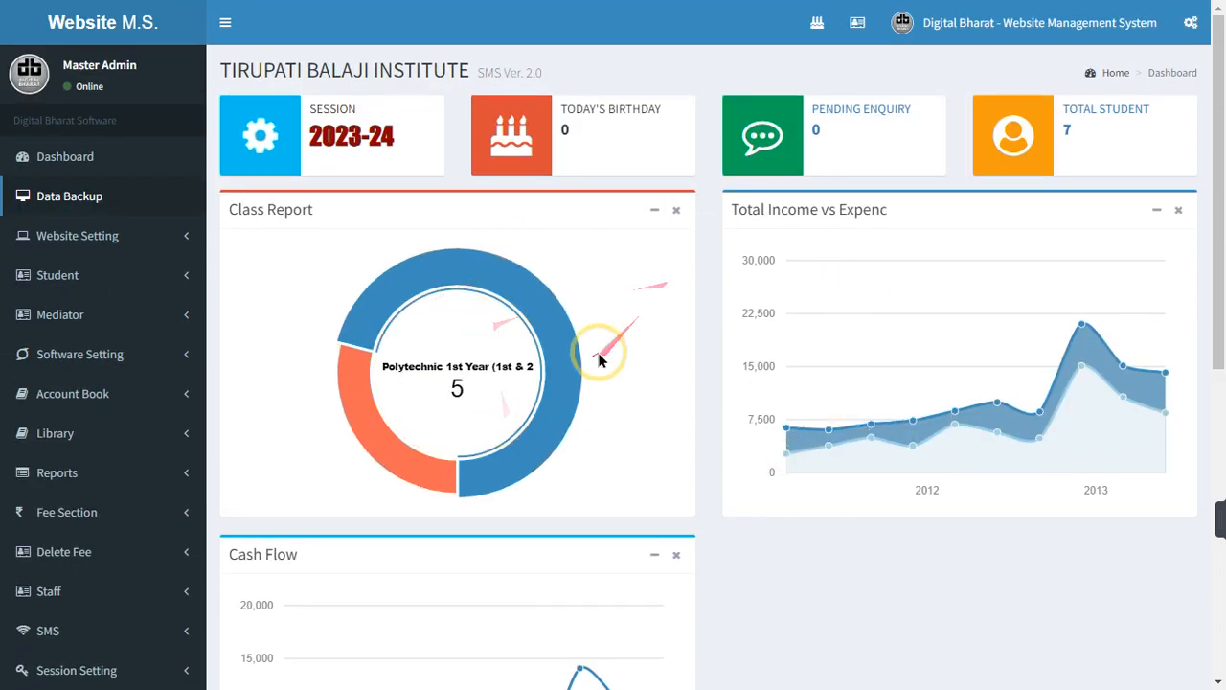